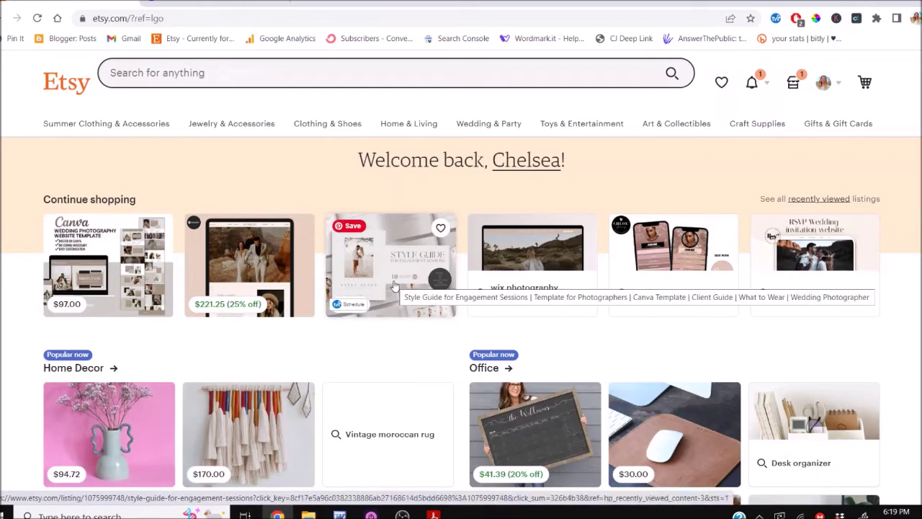
Go to Etsy's Purchases and reviews page from the account menu and bring up the template links PDF
key("XF86AudioRaiseVolume")
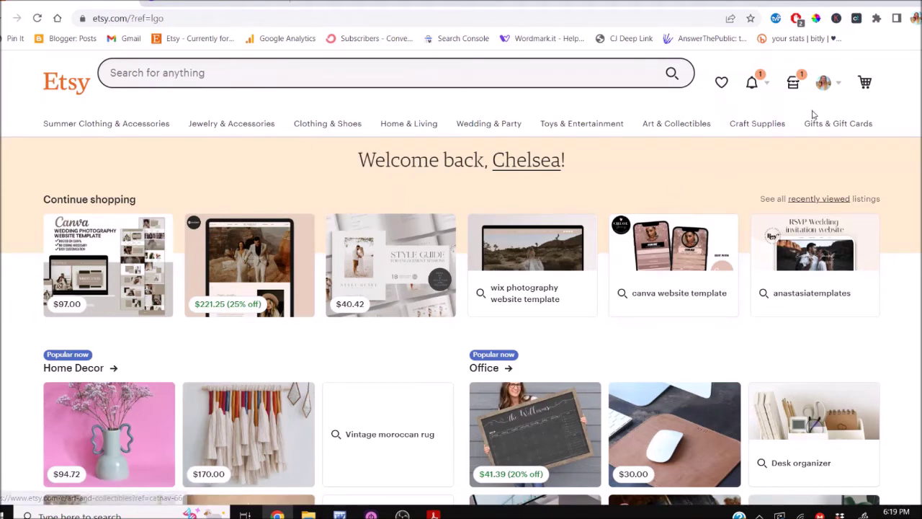
left_click(835, 87)
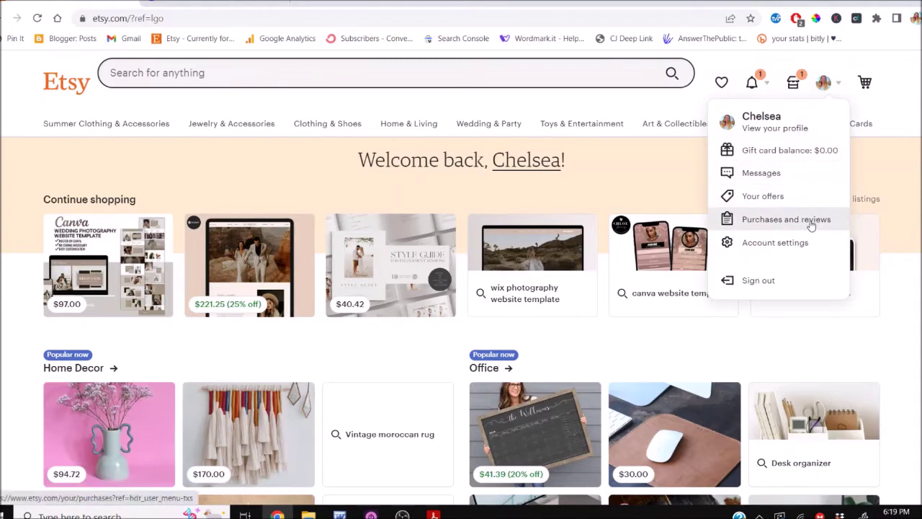
left_click(811, 226)
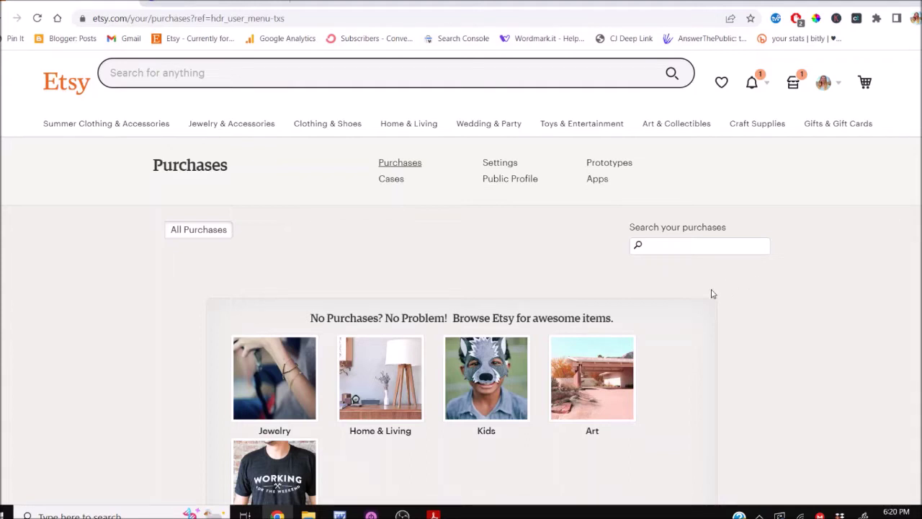
left_click(436, 514)
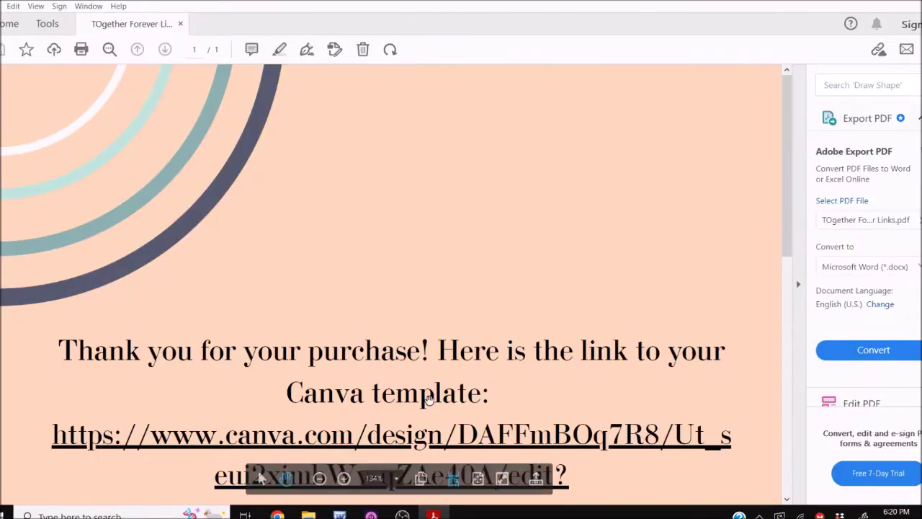
Zoom the purchase PDF out to see the page and follow its Canva template link
scroll(429, 398, "down", 2)
scroll(429, 398, "down", 2)
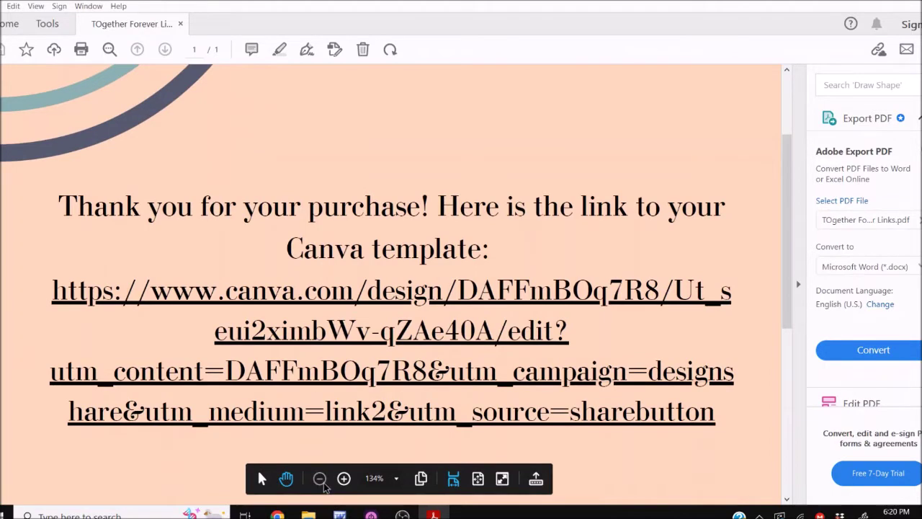
left_click(323, 481)
left_click(323, 481)
left_click(322, 481)
left_click(322, 479)
left_click(322, 480)
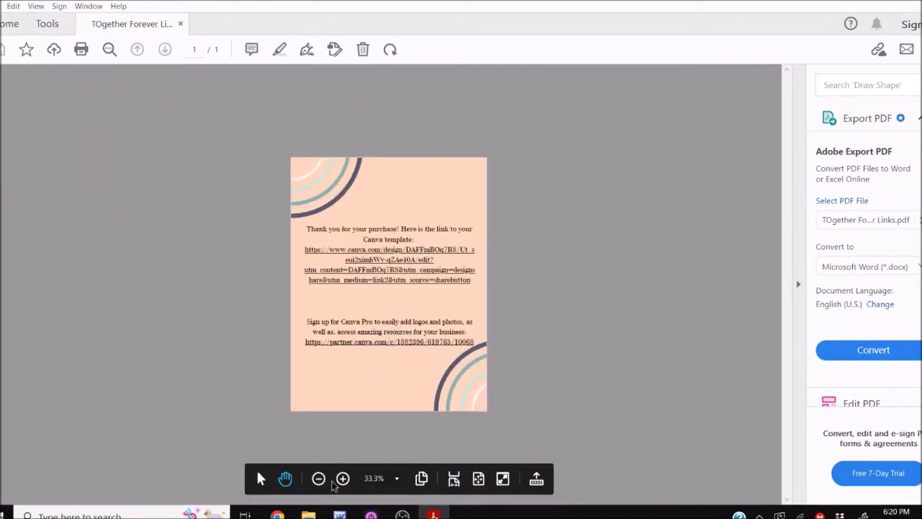
left_click(346, 479)
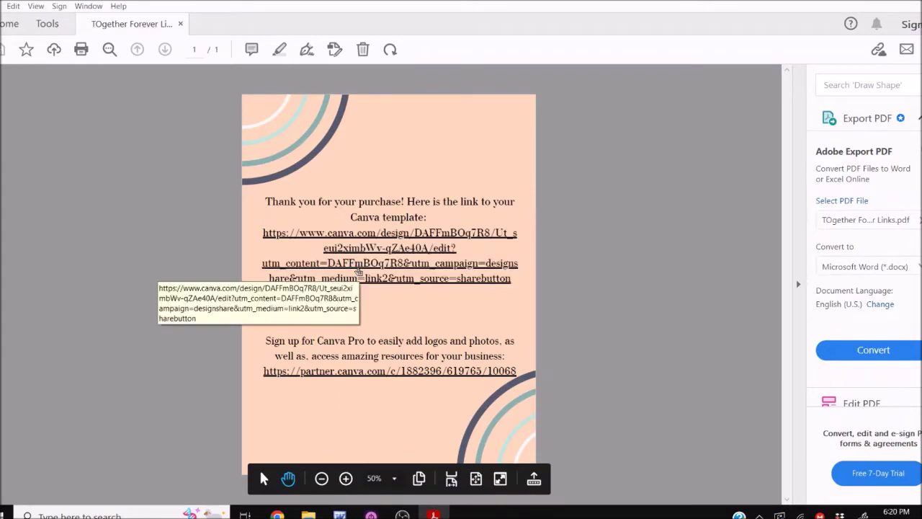
left_click(359, 271)
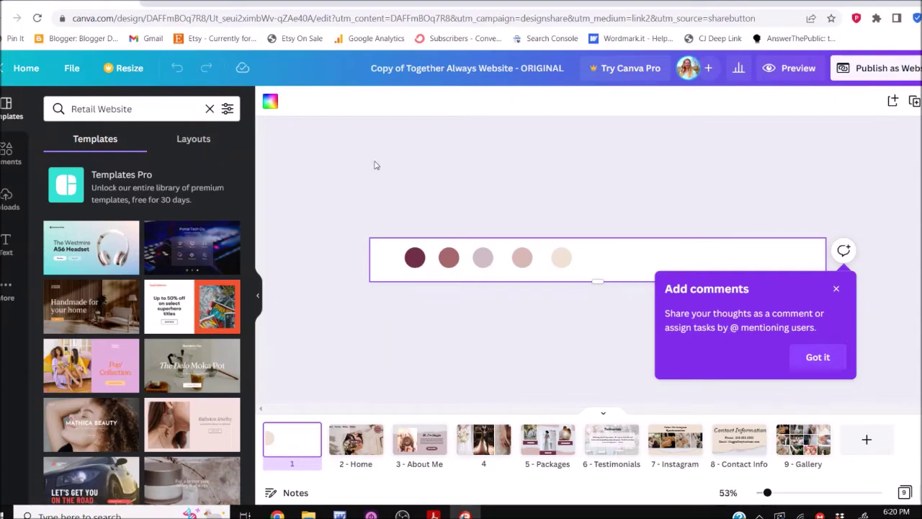
Dismiss the comments tip, use File > Make a copy, and start Publish as Website
left_click(835, 289)
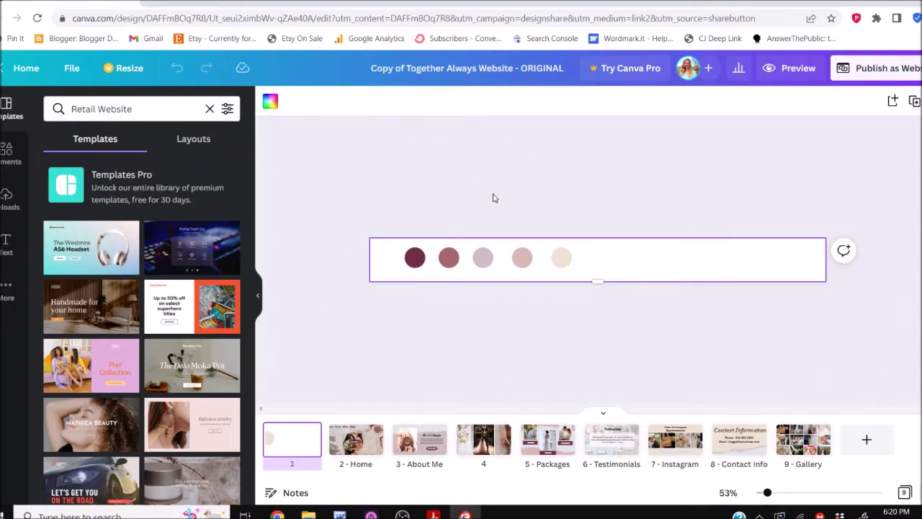
left_click(72, 69)
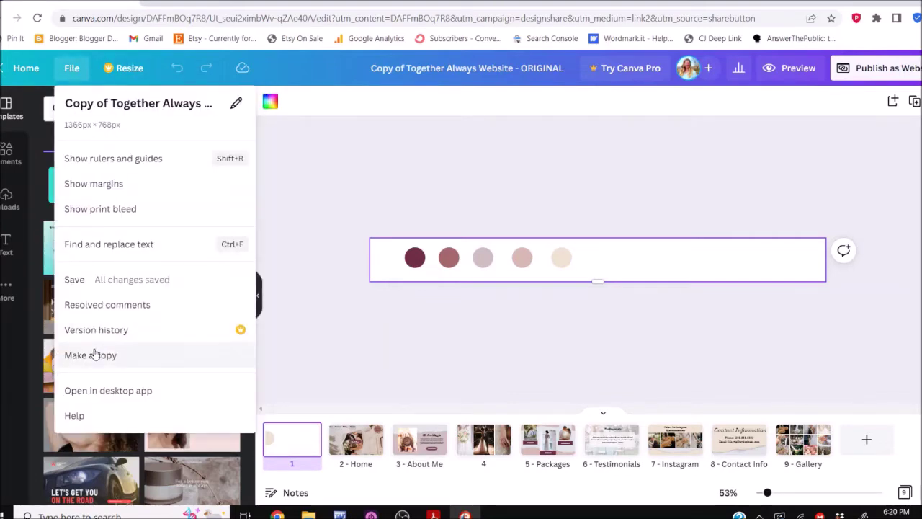
left_click(90, 355)
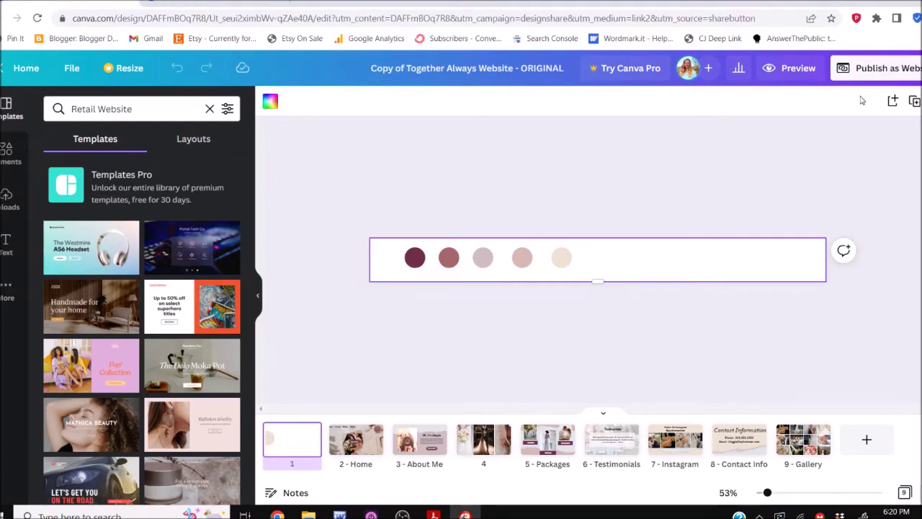
left_click(868, 71)
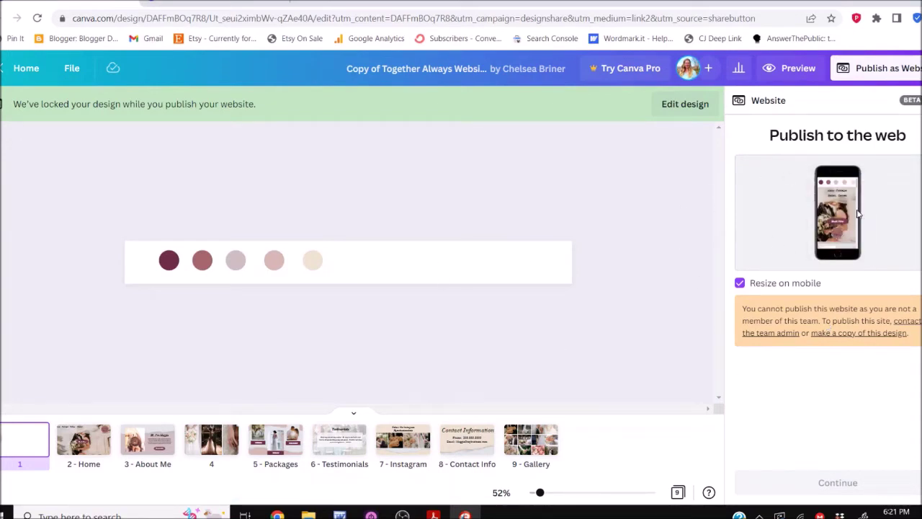
Switch to the copied design's tab, unlock it for editing, and retitle it 'CJ DIGITIALS'
left_click(354, 3)
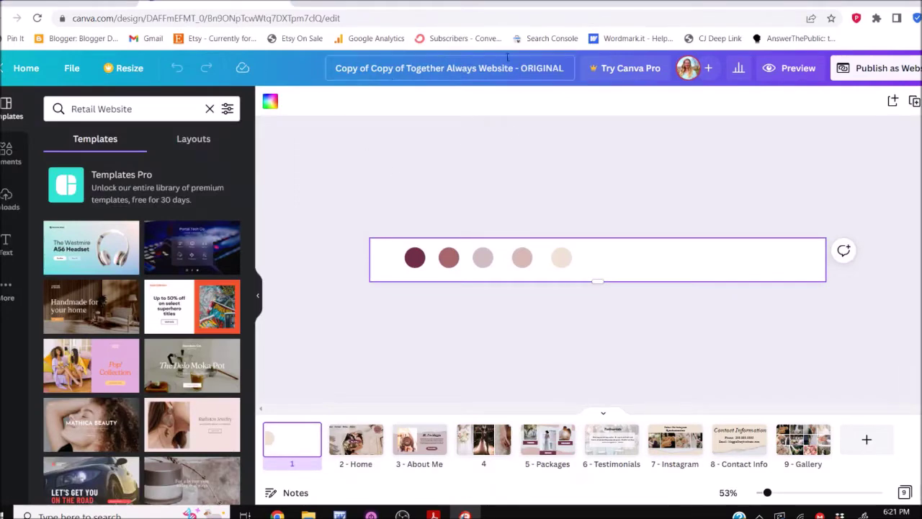
left_click(891, 69)
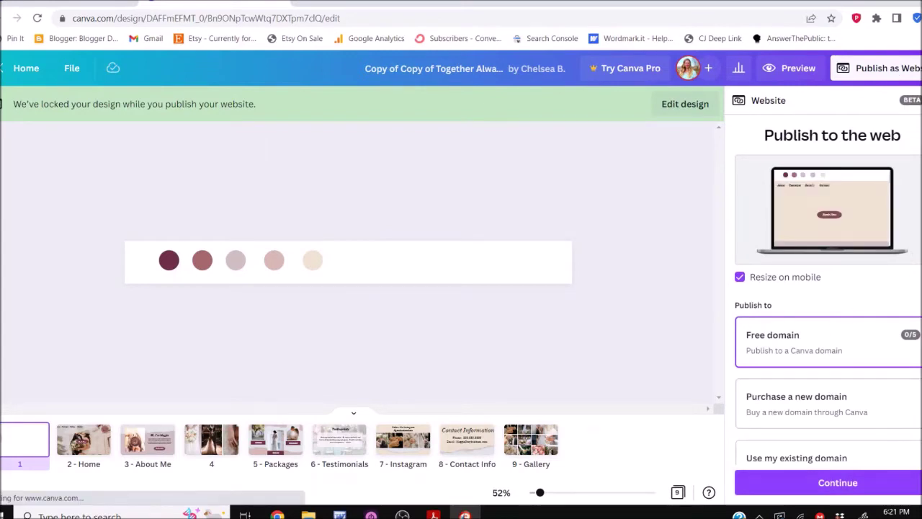
left_click(684, 103)
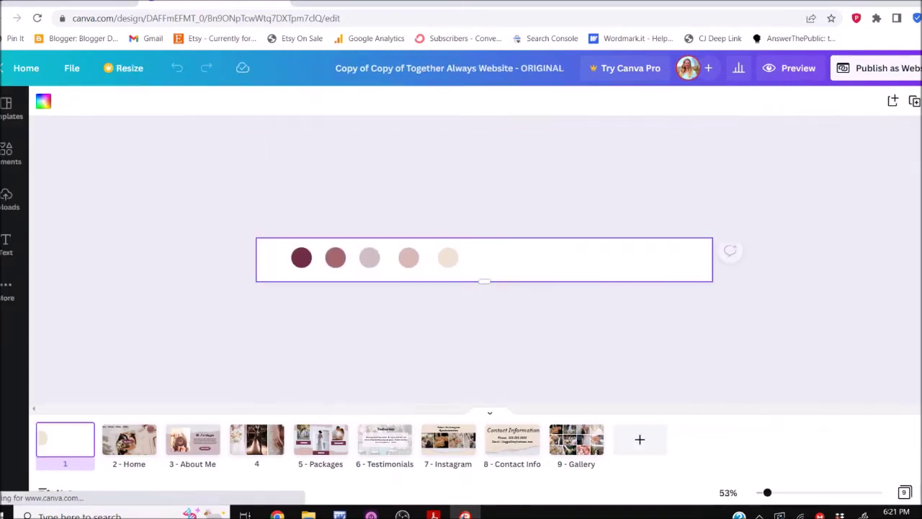
left_click(565, 67)
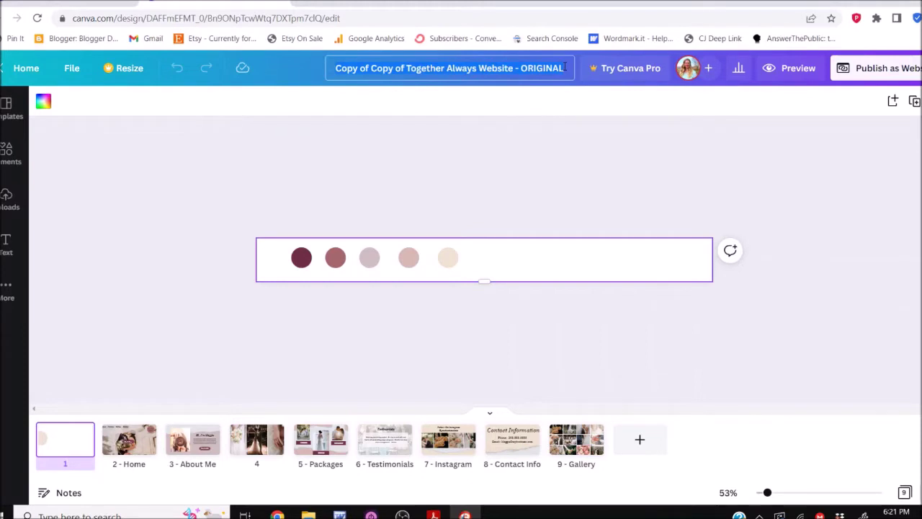
type("CJ DIGITIALS")
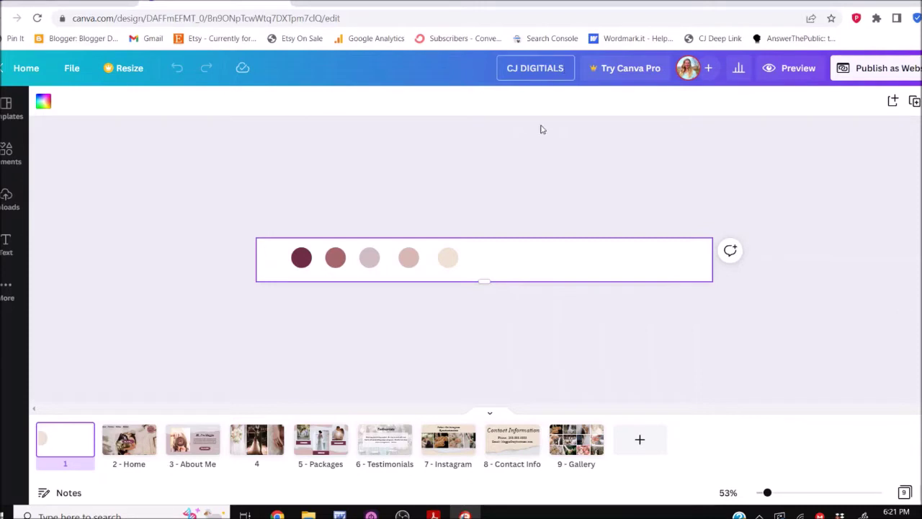
Confirm the 'CJ DIGITIALS' title, hide the page thumbnails, and scroll through the homepage sections
left_click(540, 139)
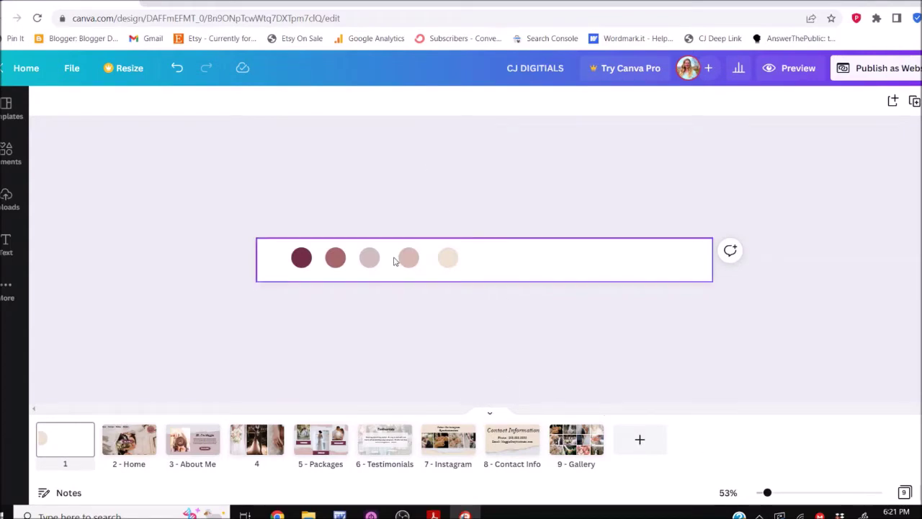
left_click(490, 418)
scroll(572, 334, "up", 1)
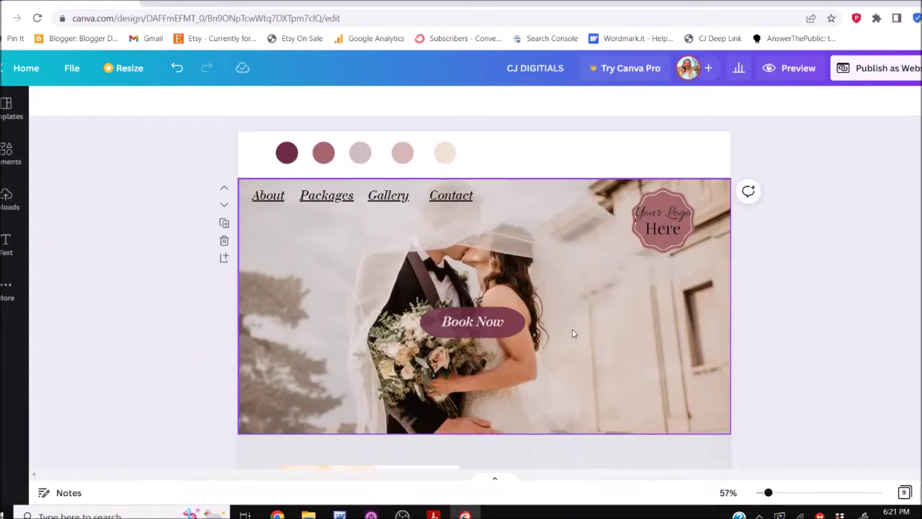
scroll(572, 334, "down", 5)
scroll(574, 332, "down", 5)
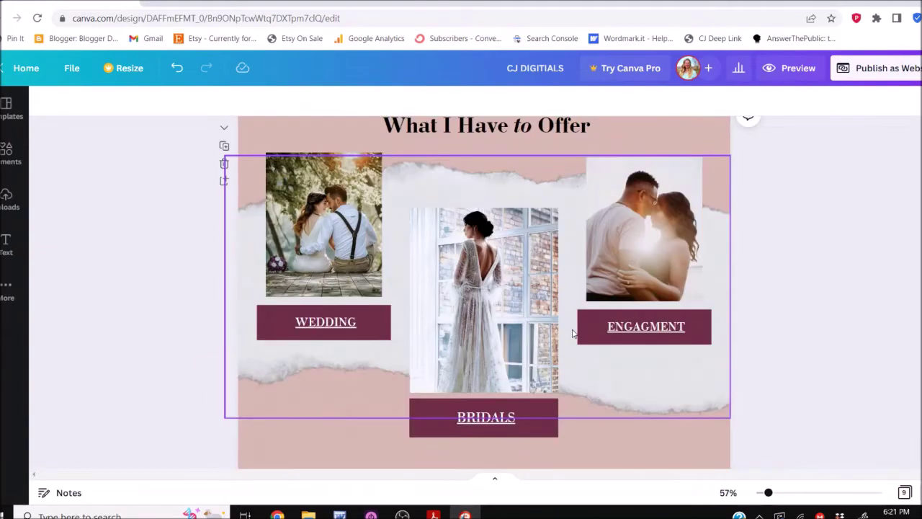
scroll(484, 291, "up", 10)
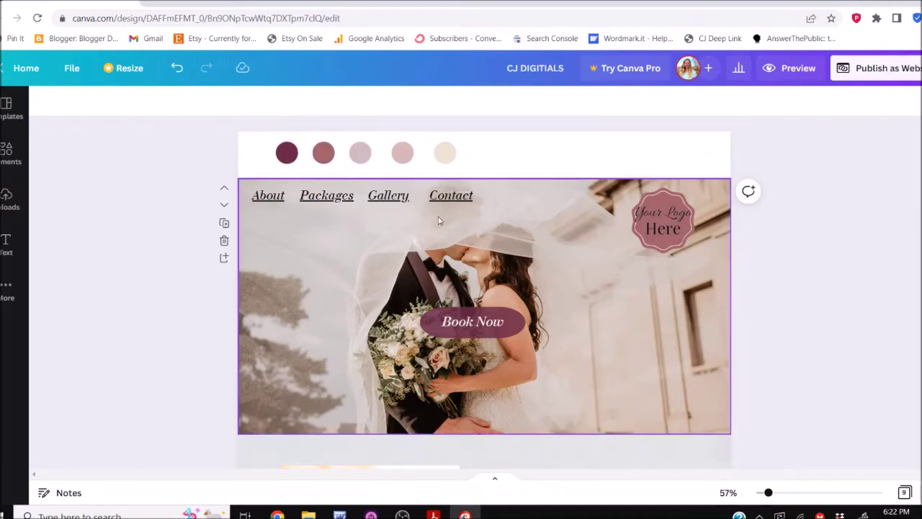
scroll(443, 244, "down", 15)
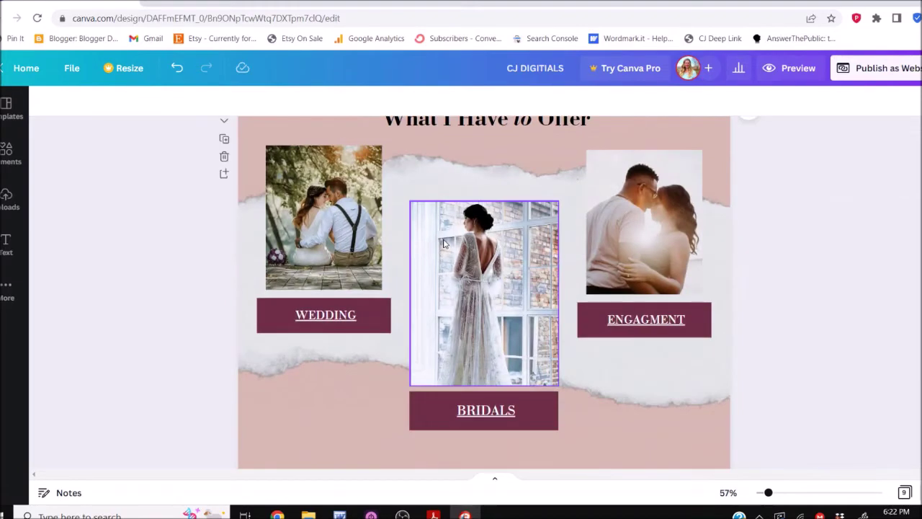
scroll(769, 197, "up", 15)
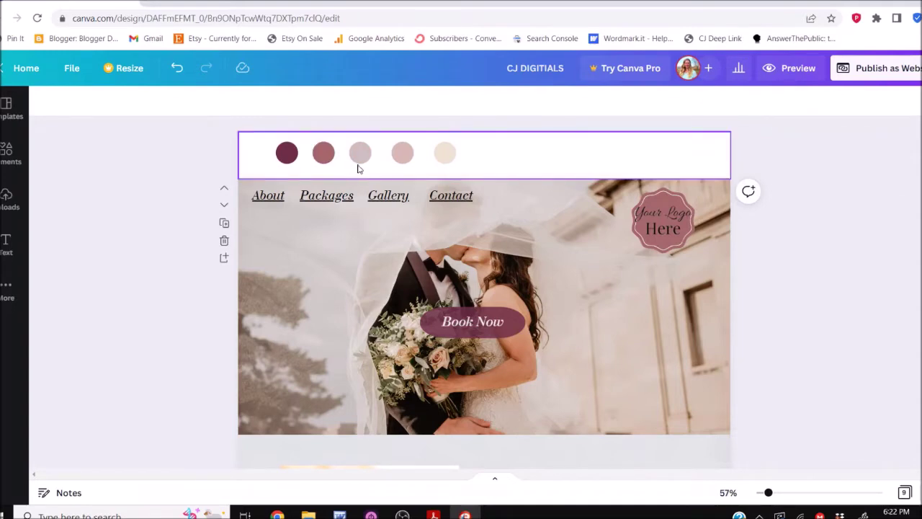
Recolour the first three palette circles grey, light grey and light cyan
left_click(291, 157)
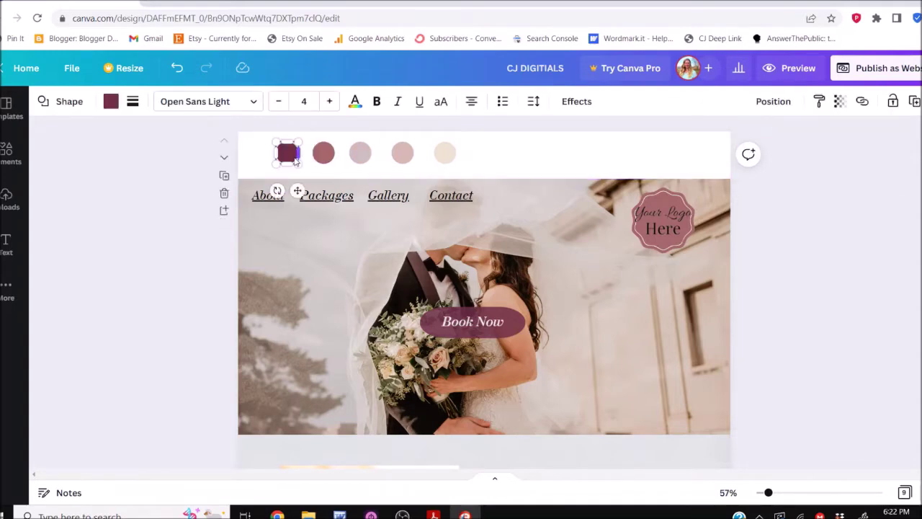
left_click(110, 102)
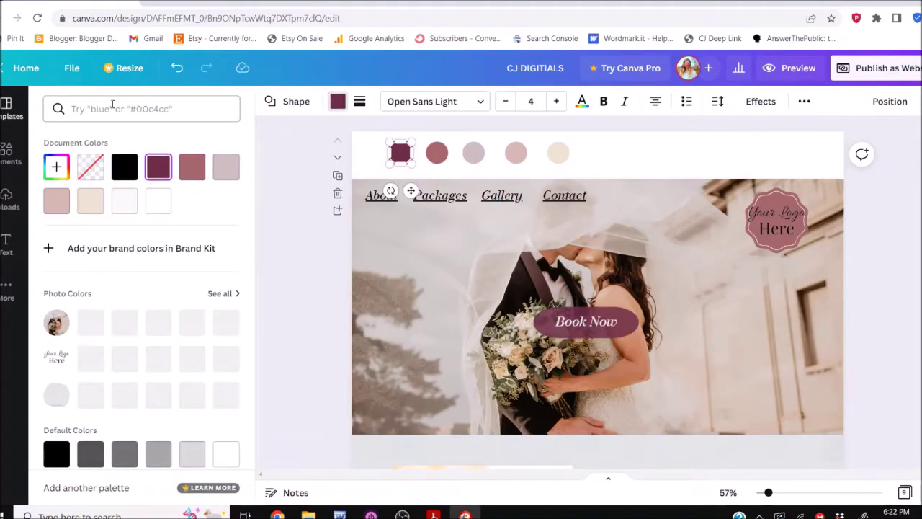
scroll(120, 261, "down", 2)
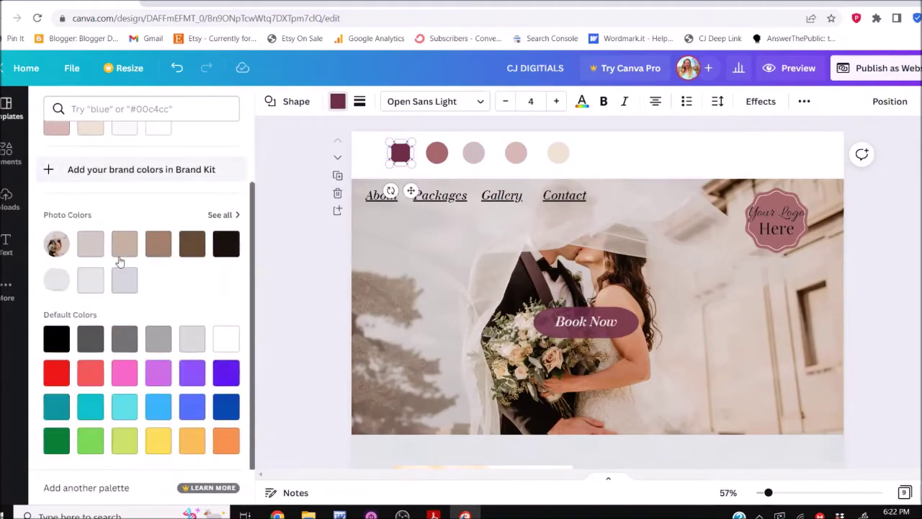
left_click(160, 339)
left_click(436, 152)
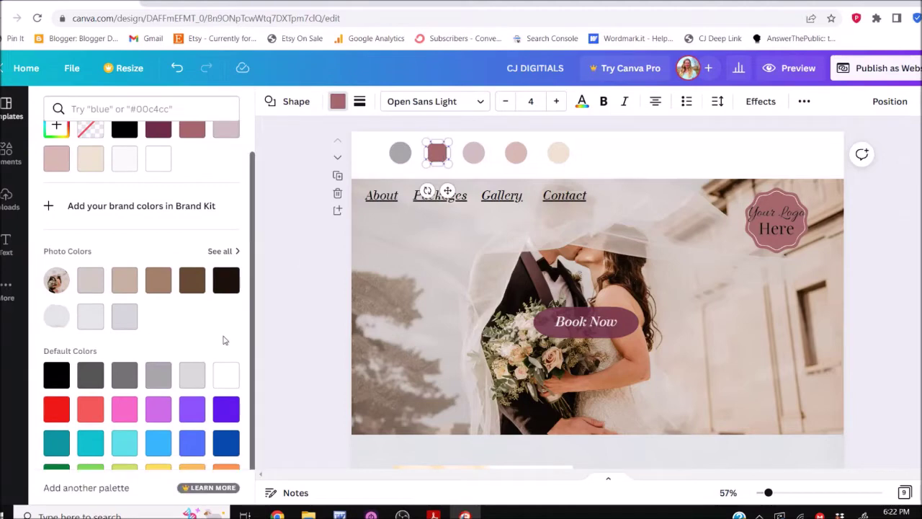
left_click(191, 374)
left_click(474, 157)
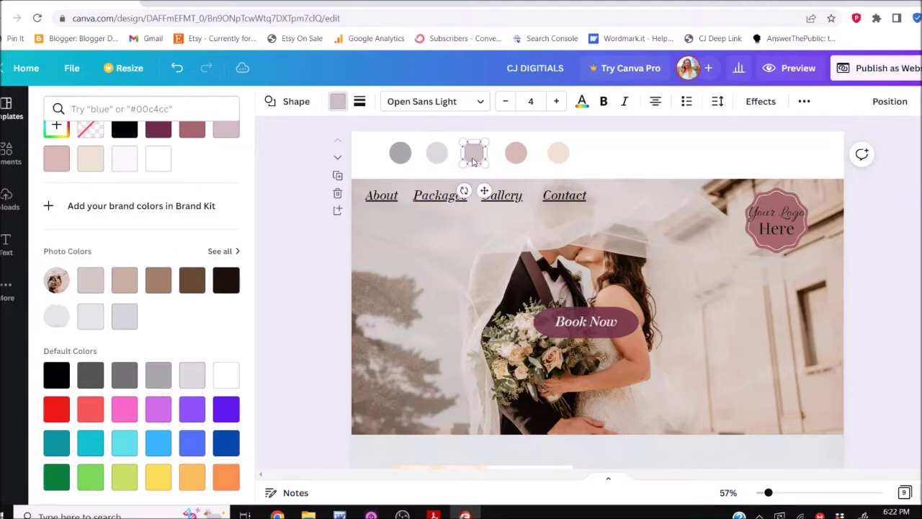
left_click(124, 442)
Set the fourth circle to custom cyan #81E9ED and delete the beige circle
left_click(515, 155)
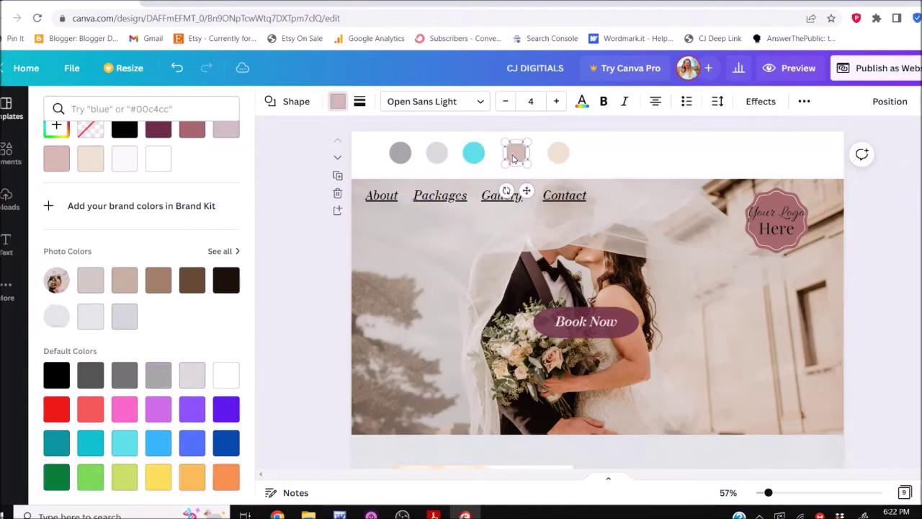
scroll(138, 199, "up", 2)
scroll(163, 315, "down", 3)
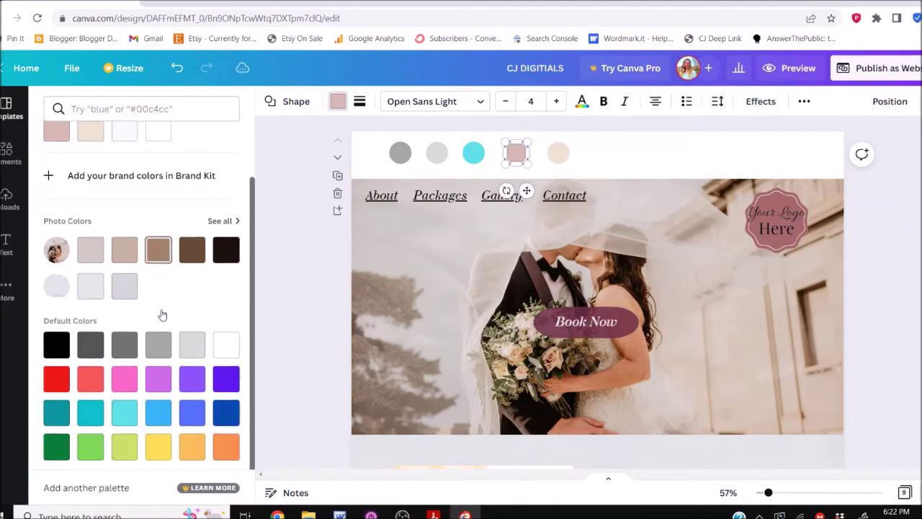
left_click(125, 414)
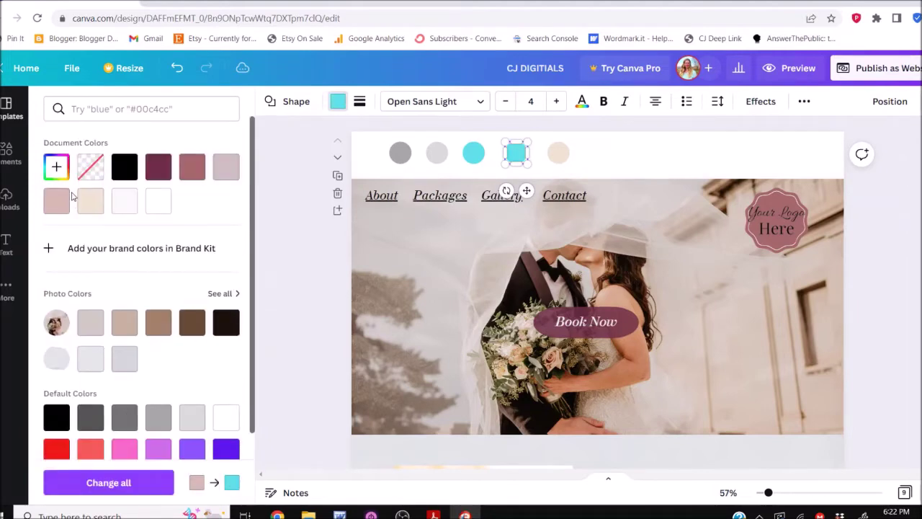
left_click(57, 167)
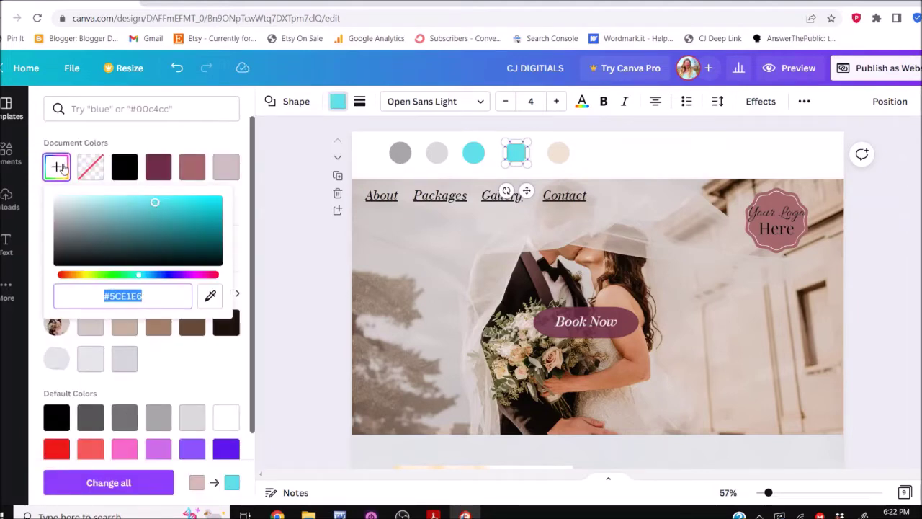
left_click(58, 167)
left_click(57, 167)
left_click(131, 203)
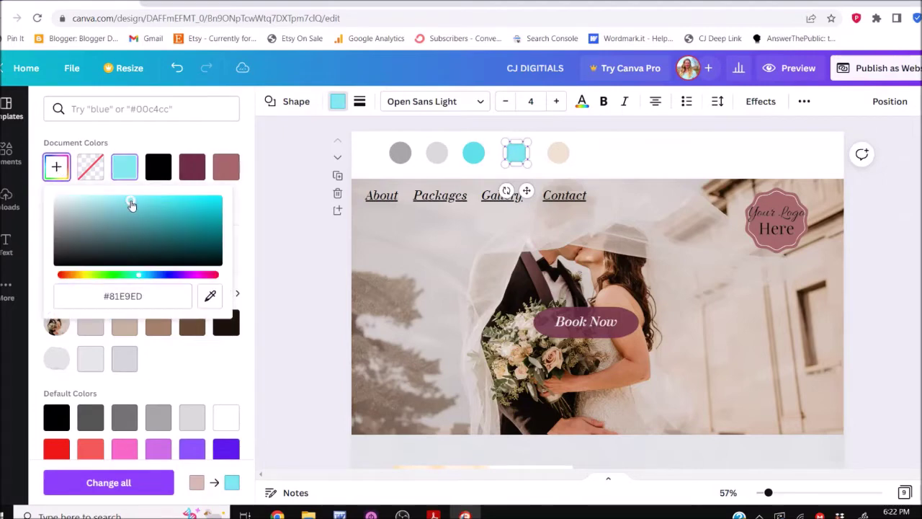
left_click(558, 152)
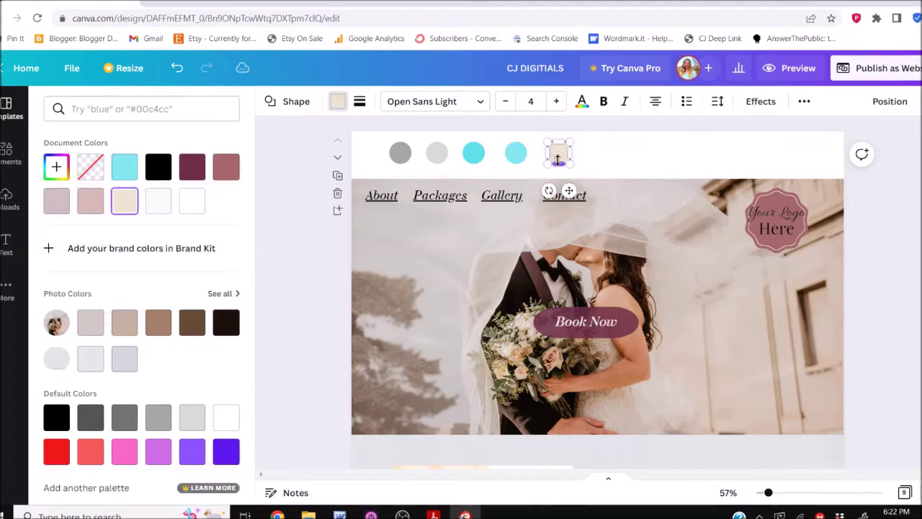
key("Delete")
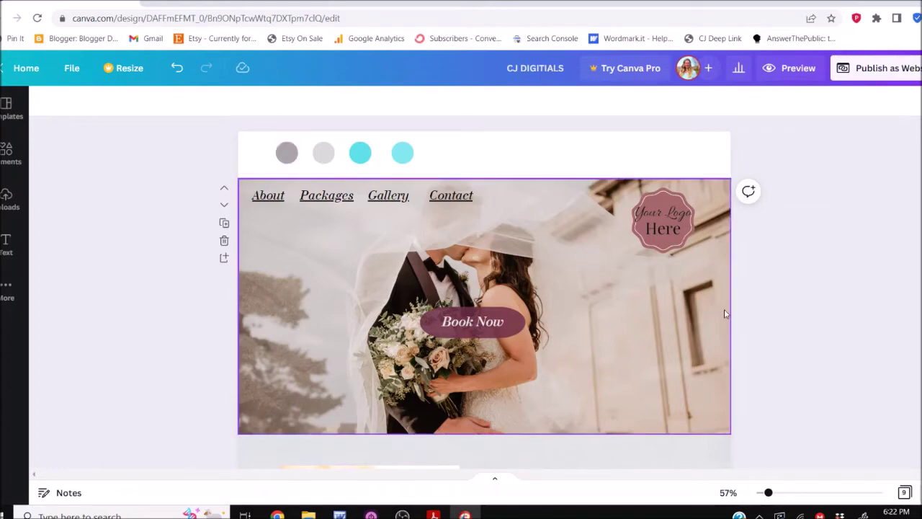
Select and ungroup the logo placeholder, then delete its 'Your Logo Here' text
left_click_drag(764, 243, 798, 250)
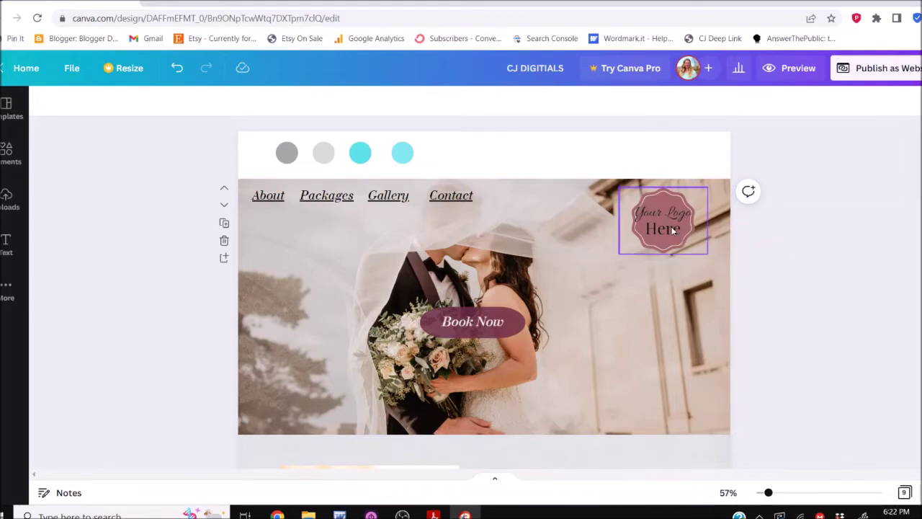
left_click_drag(796, 258, 626, 204)
left_click(726, 136)
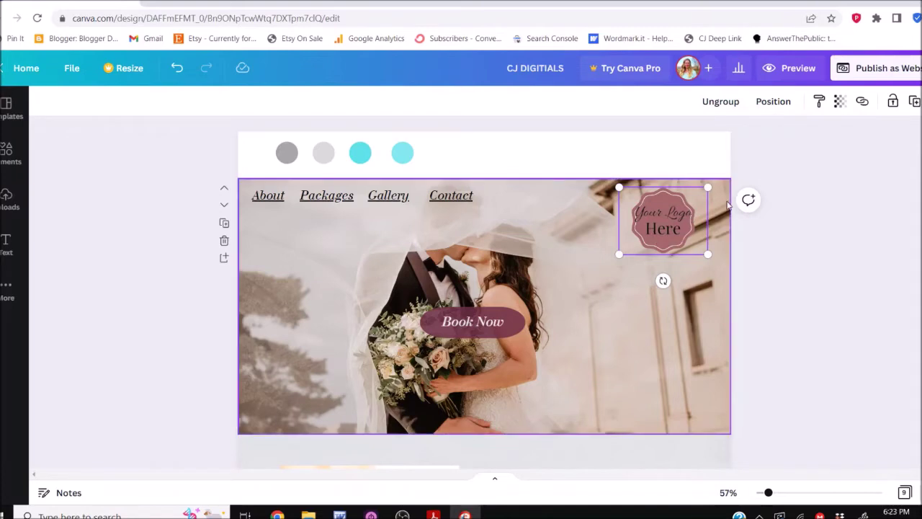
left_click(788, 216)
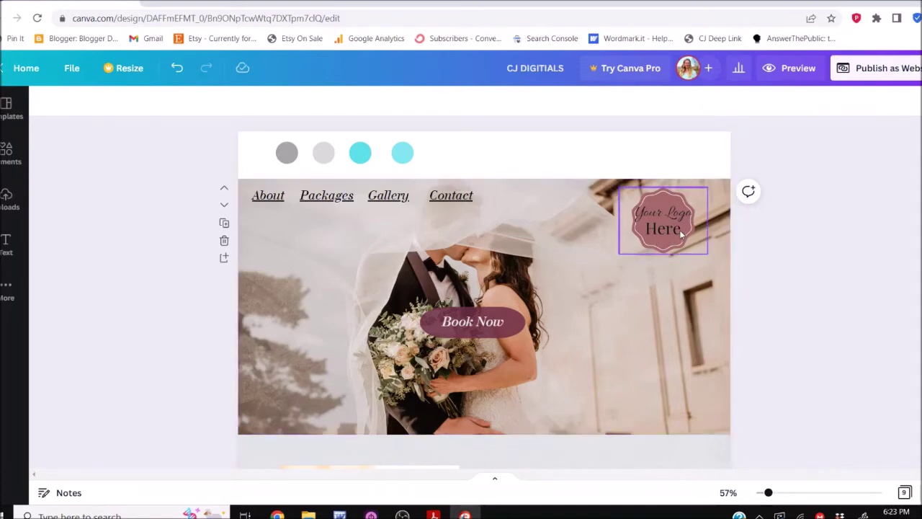
left_click(680, 234)
left_click(720, 101)
left_click(680, 218)
key("Delete")
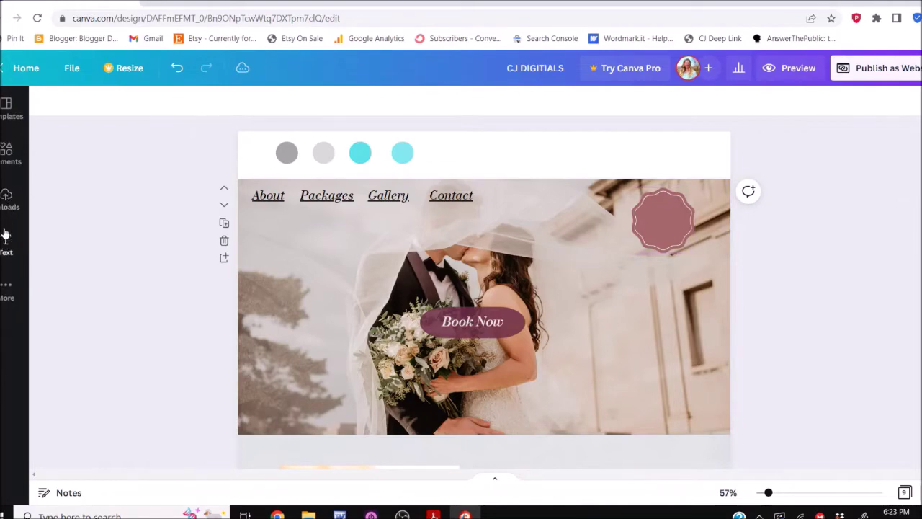
Upload the background-removed logo PNG from Downloads into Canva and add it to the page
left_click(6, 199)
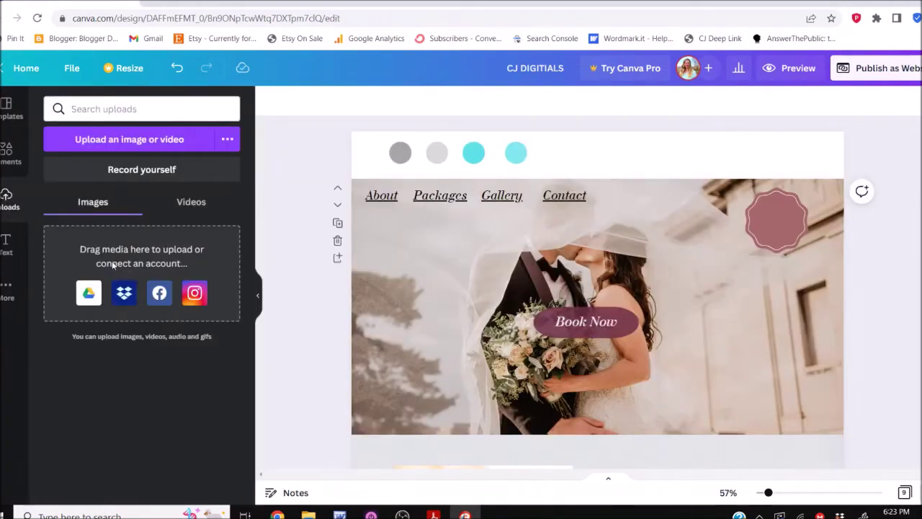
left_click(191, 204)
left_click(100, 203)
key("alt+Tab")
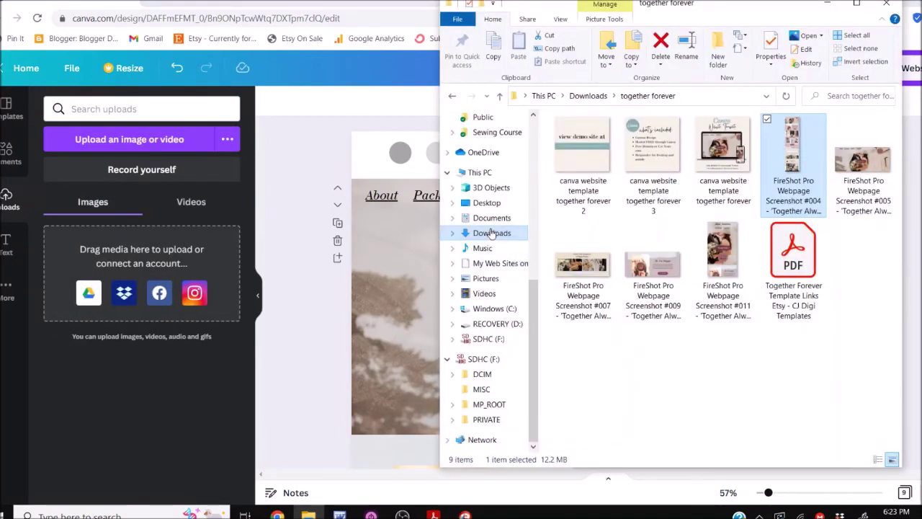
left_click(477, 232)
scroll(688, 339, "down", 5)
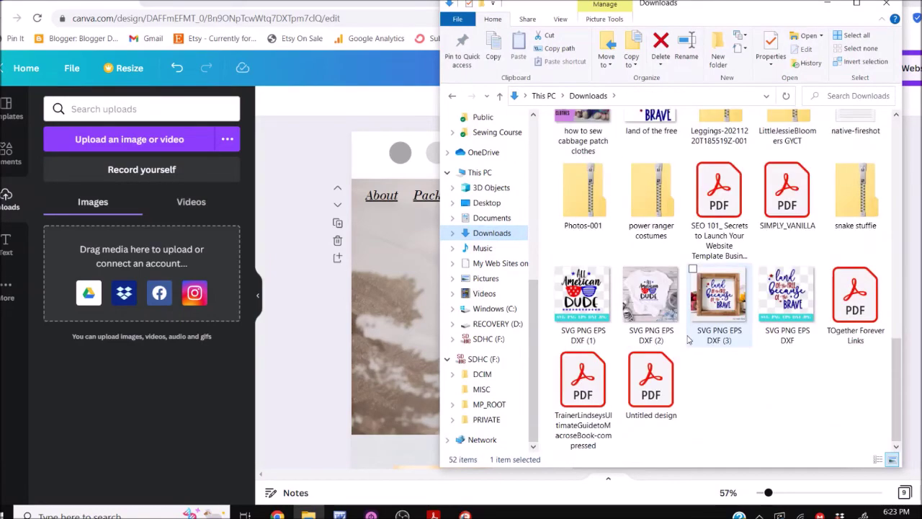
scroll(688, 339, "up", 5)
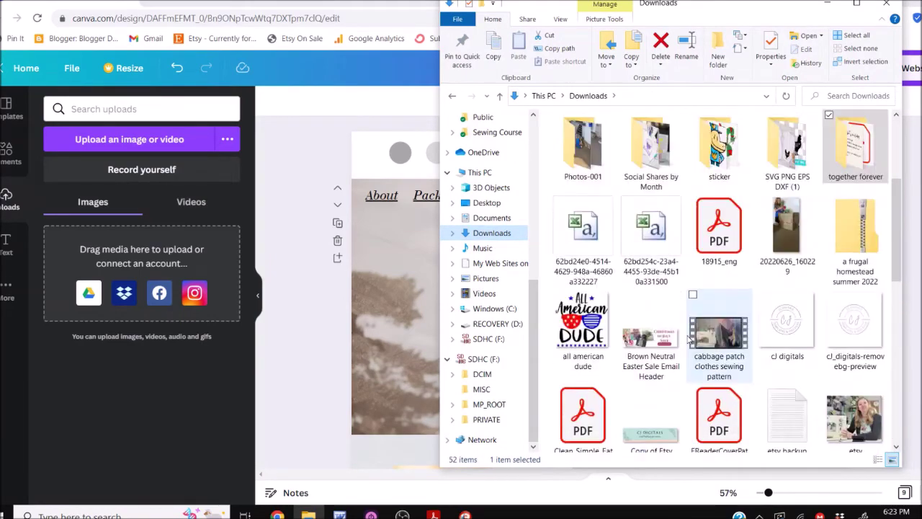
left_click_drag(868, 341, 110, 328)
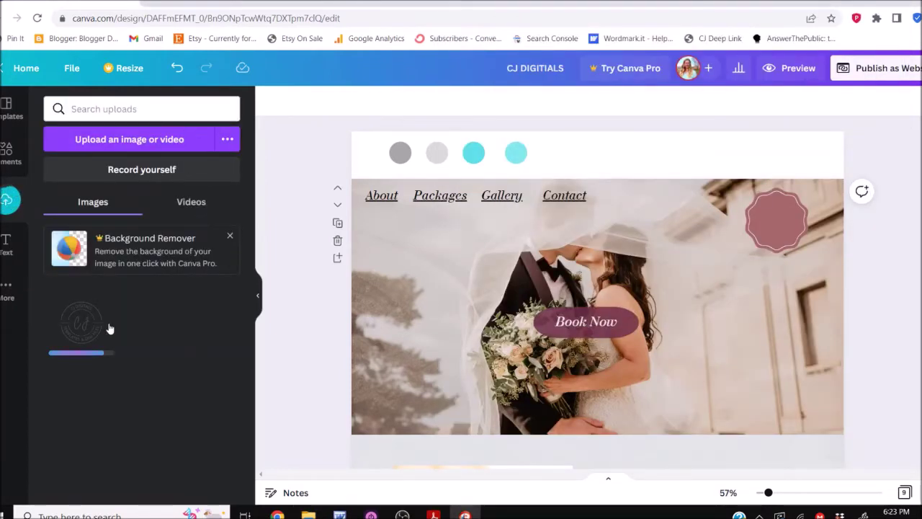
left_click(80, 325)
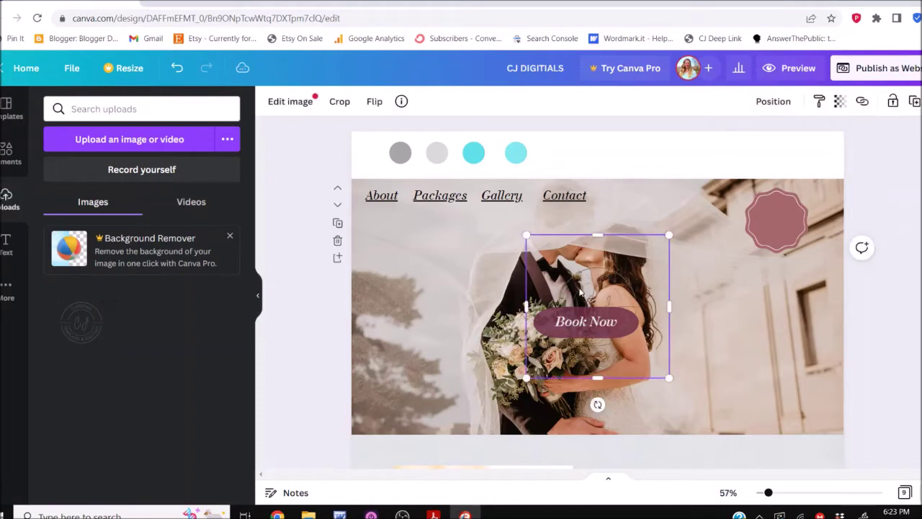
Shrink the logo and position it over the pink badge at the photo's top-right
left_click_drag(600, 293, 706, 266)
key("ctrl+z")
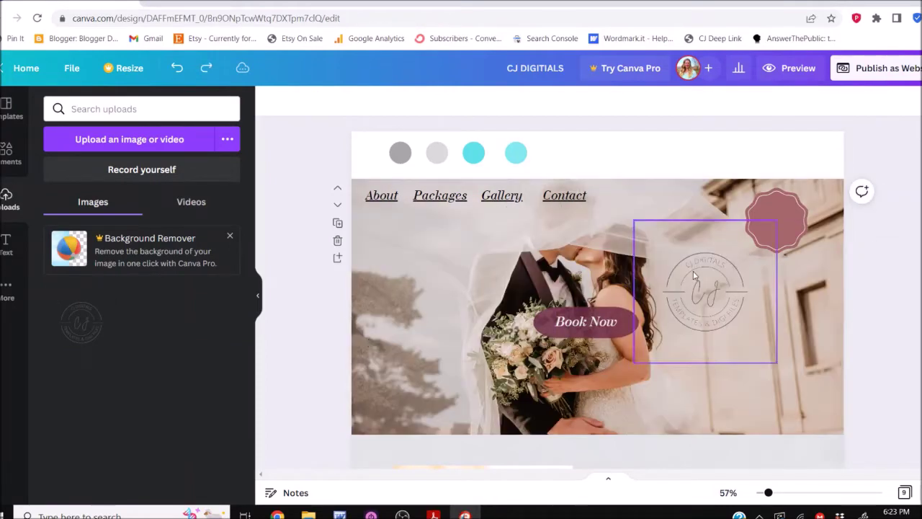
left_click(714, 283)
key("Up")
key("Up")
key("Up")
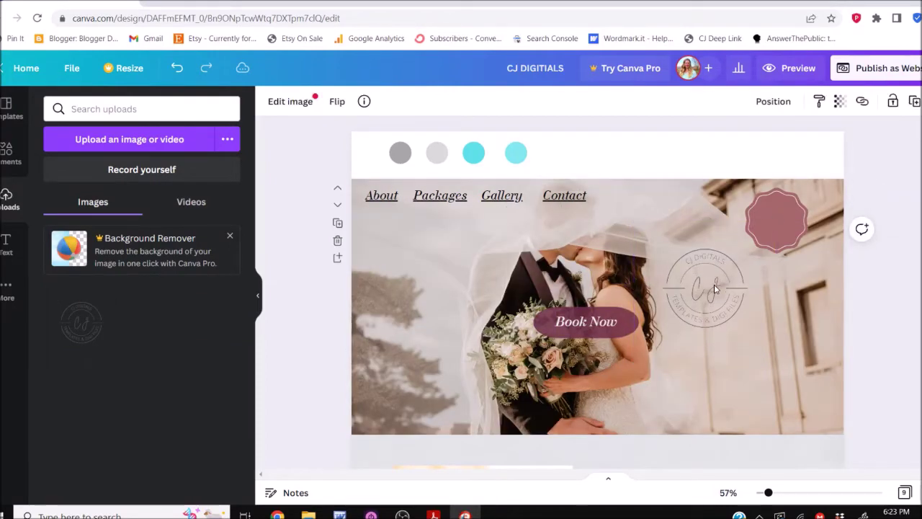
key("Up")
key("Up")
key("Up")
key("Up")
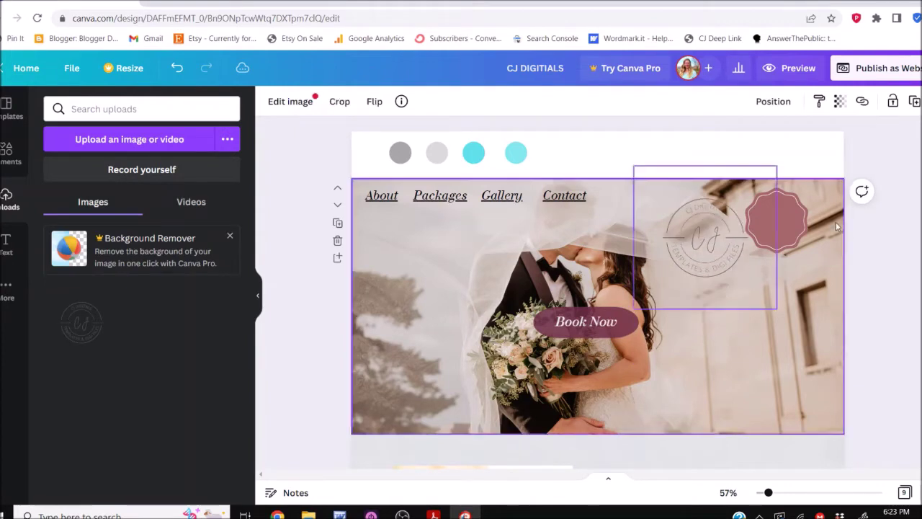
left_click_drag(776, 308, 742, 284)
left_click_drag(716, 231, 807, 226)
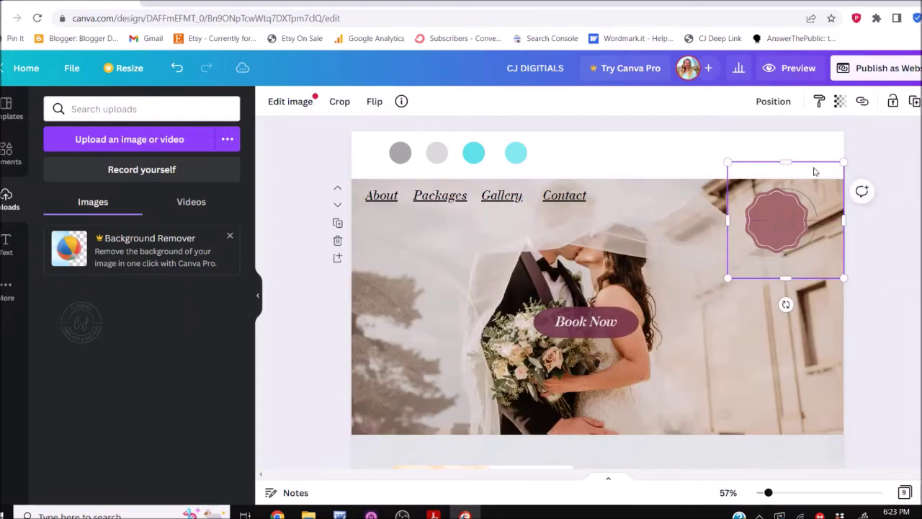
left_click(781, 102)
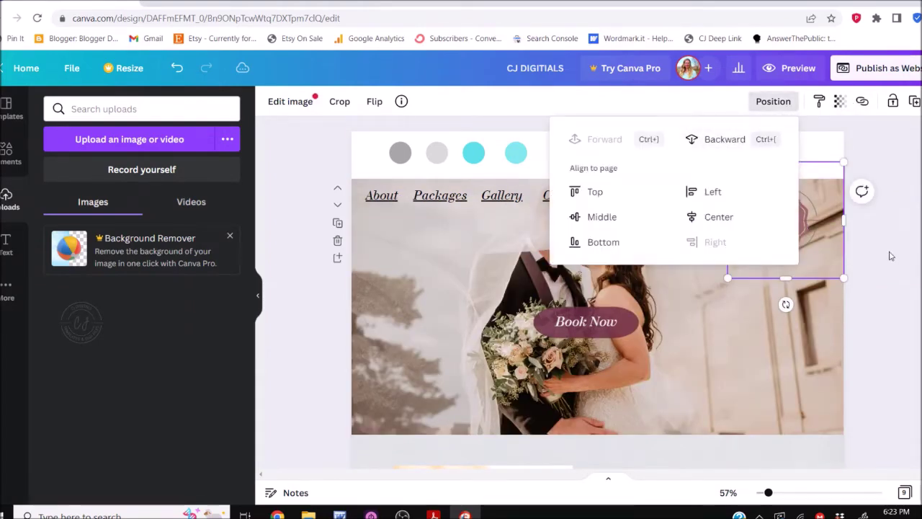
key("Escape")
left_click_drag(797, 222, 783, 313)
key("ctrl+z")
Delete the pink badge and enlarge the logo in the top-right corner
left_click(779, 227)
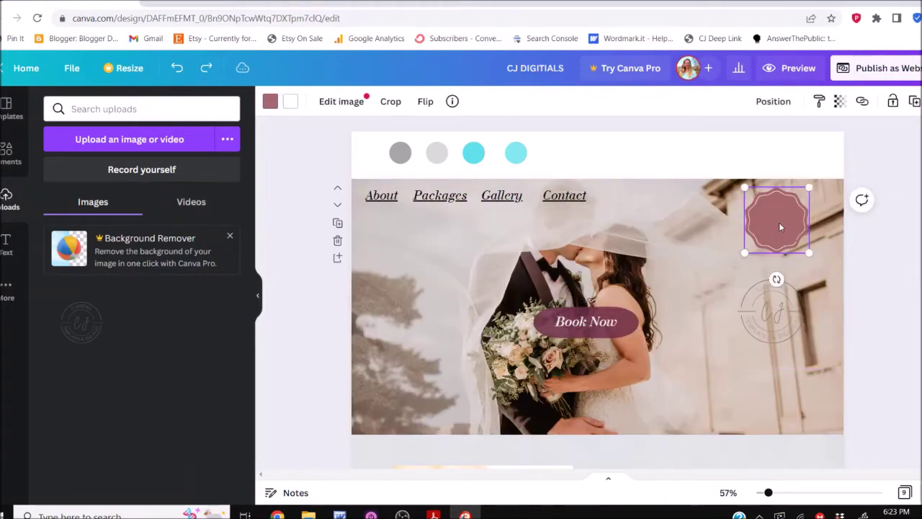
key("Delete")
left_click(771, 313)
key("ctrl+z")
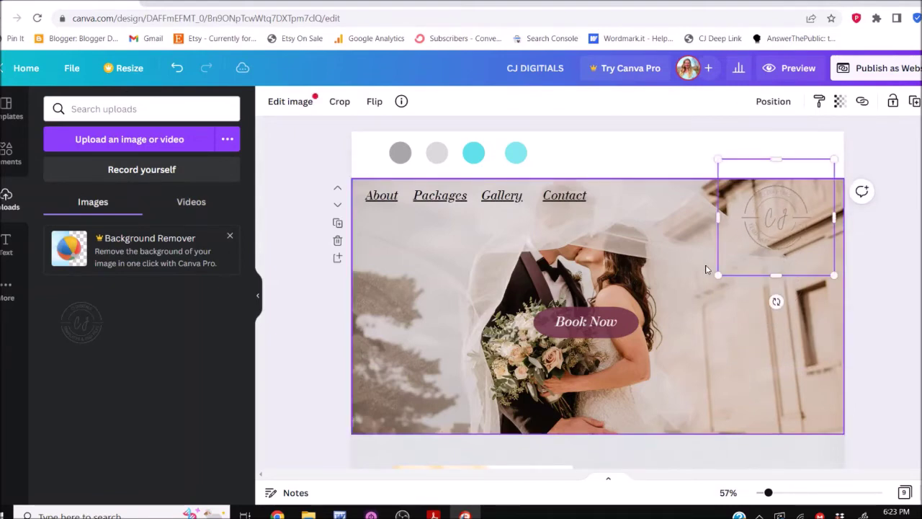
left_click_drag(710, 282, 688, 324)
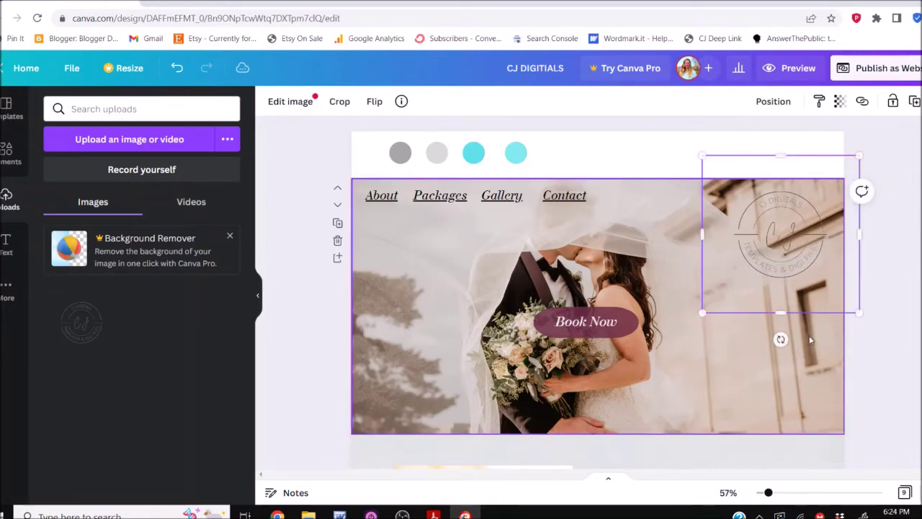
key("Escape")
left_click(399, 330)
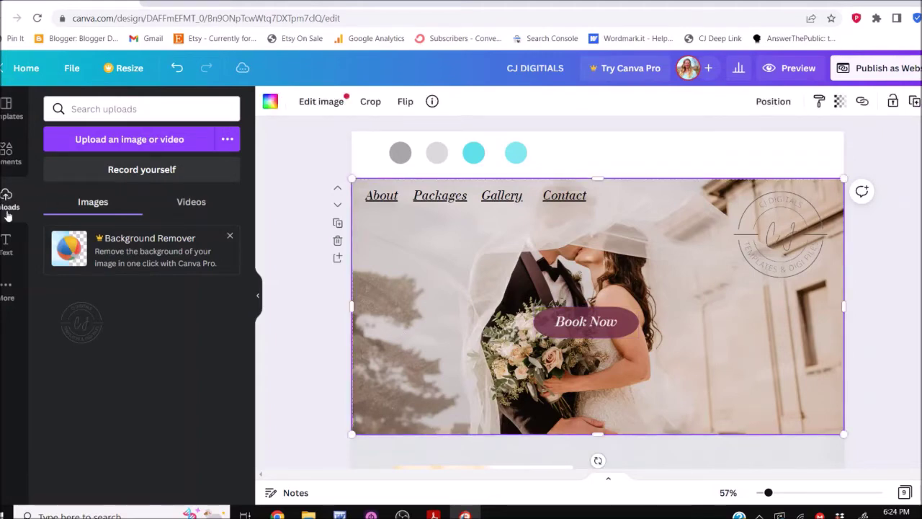
Search Elements for 'wedding' and browse the Photos results
left_click(7, 151)
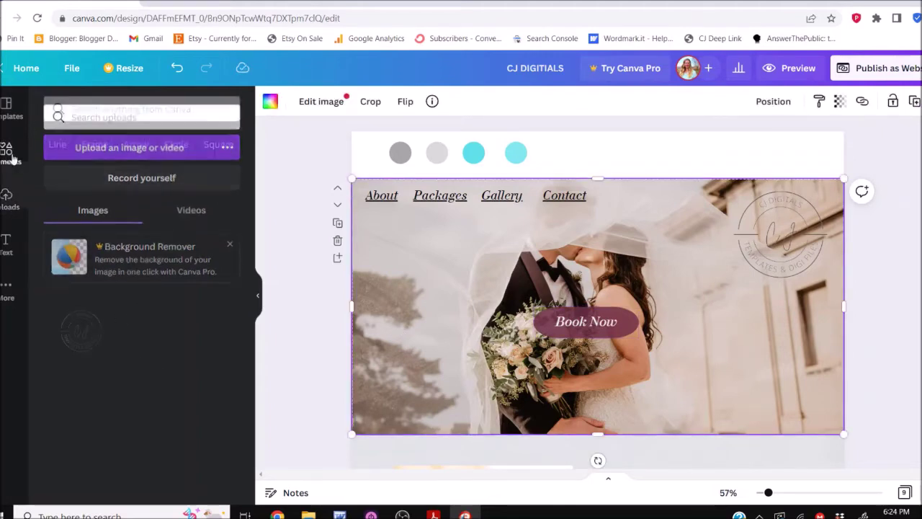
left_click(127, 109)
type("wedding")
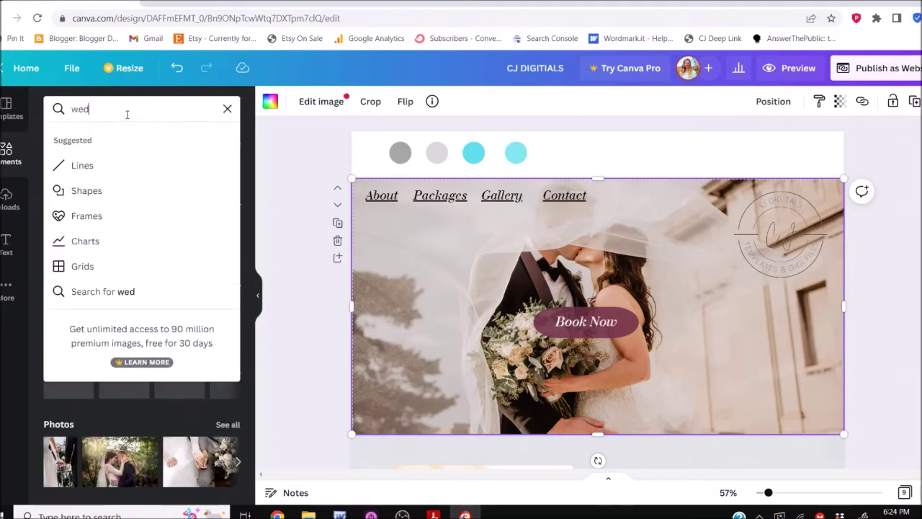
key("Return")
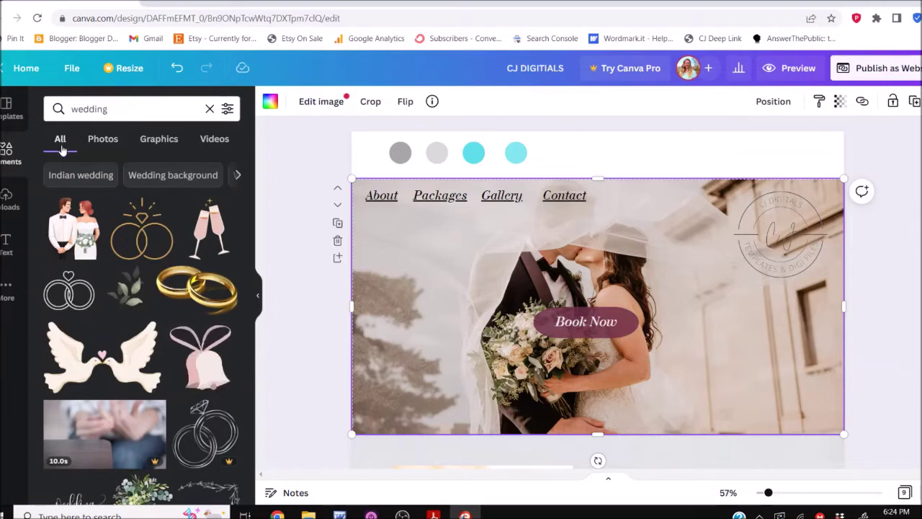
left_click(102, 139)
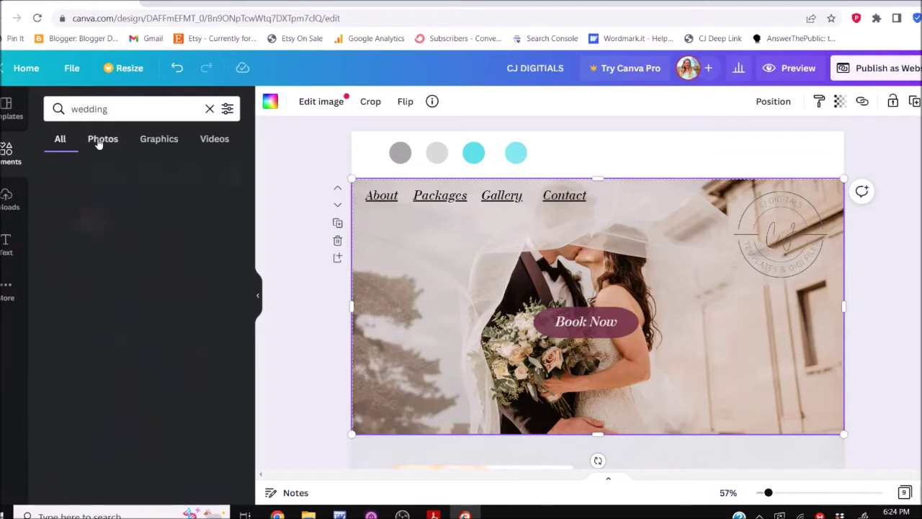
left_click(161, 141)
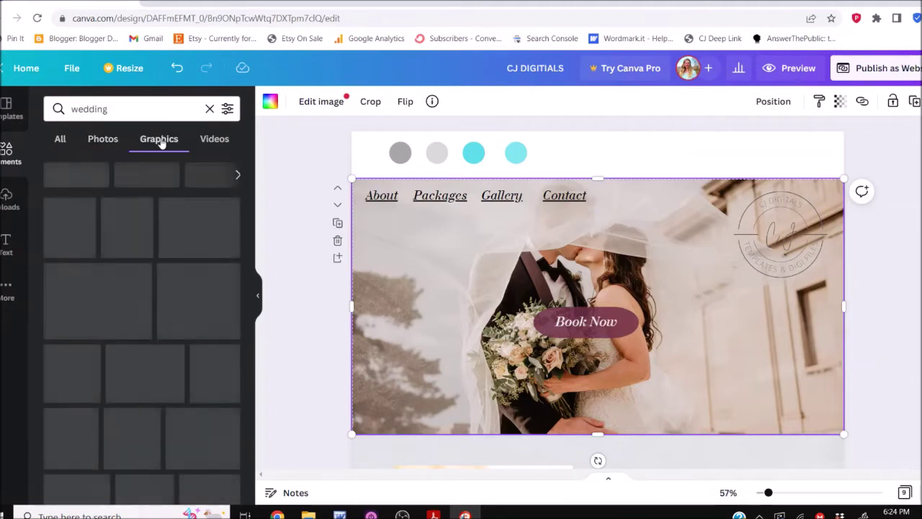
left_click(94, 139)
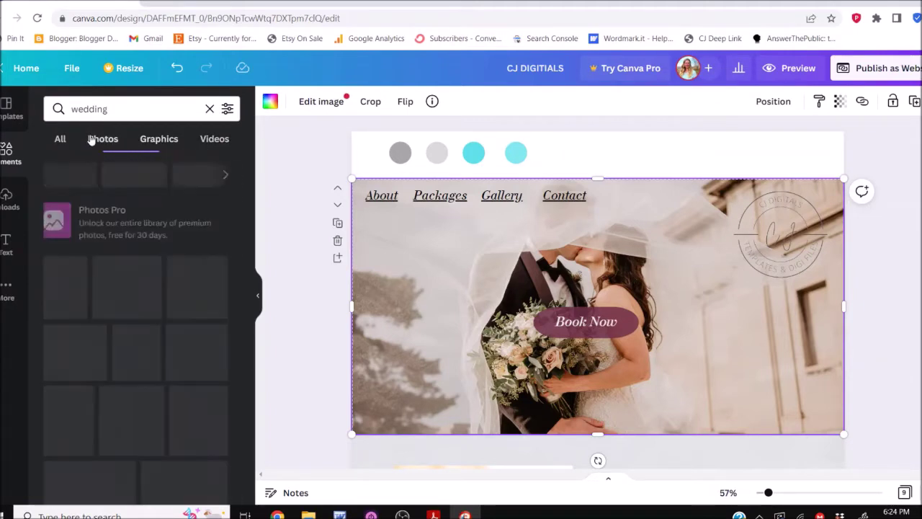
scroll(142, 309, "down", 3)
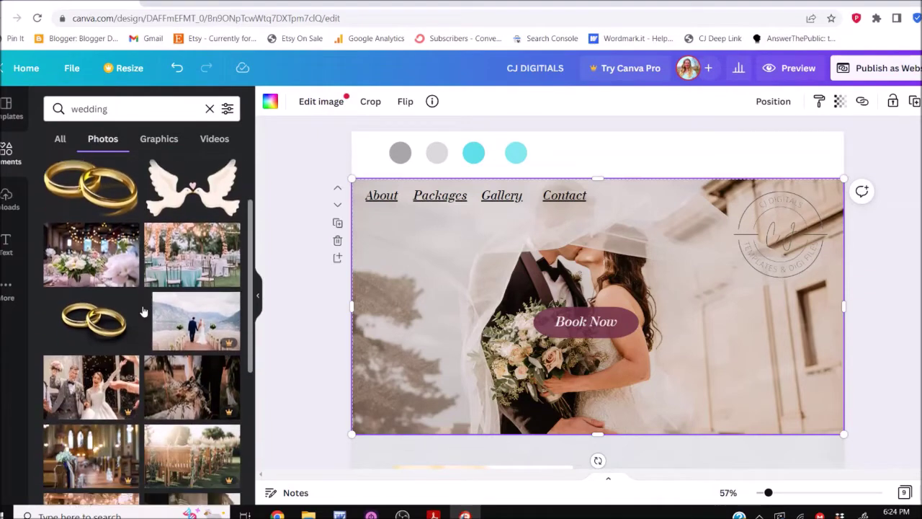
scroll(143, 310, "down", 1)
Drop the flower-decked wooden-chairs aisle photo onto the hero image frame
left_click_drag(195, 291, 443, 300)
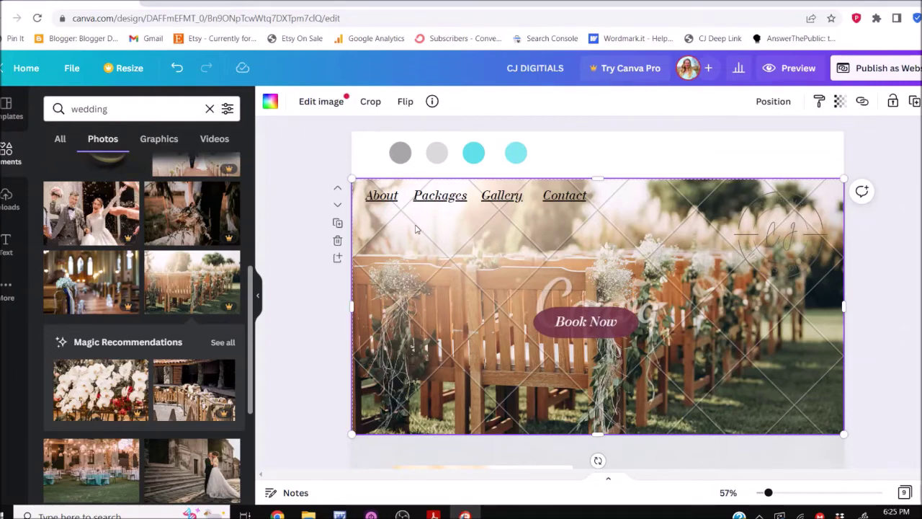
left_click(385, 197)
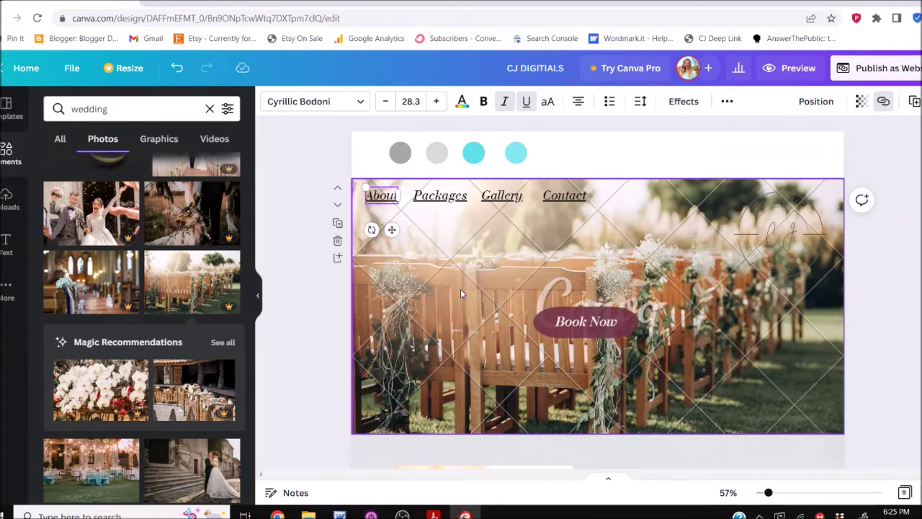
Turn the About menu label grey after briefly trying a pale mauve
left_click(462, 103)
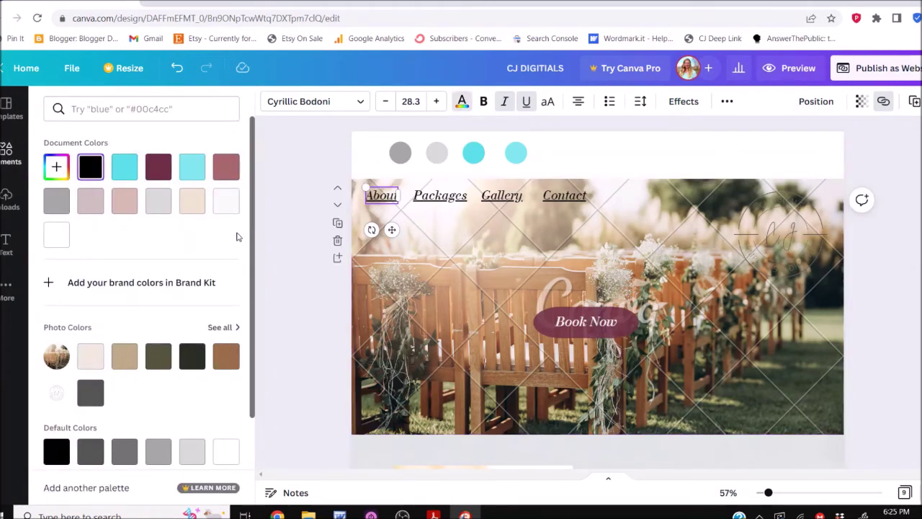
left_click(56, 200)
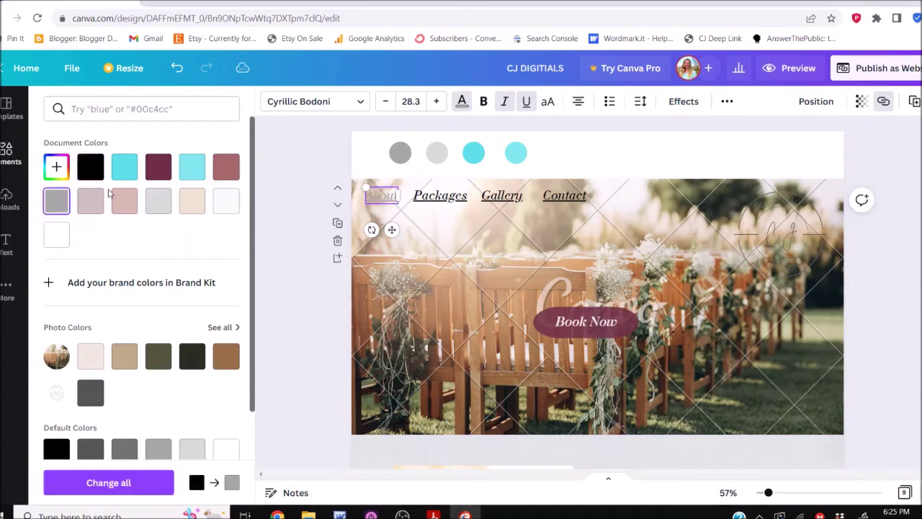
left_click(93, 210)
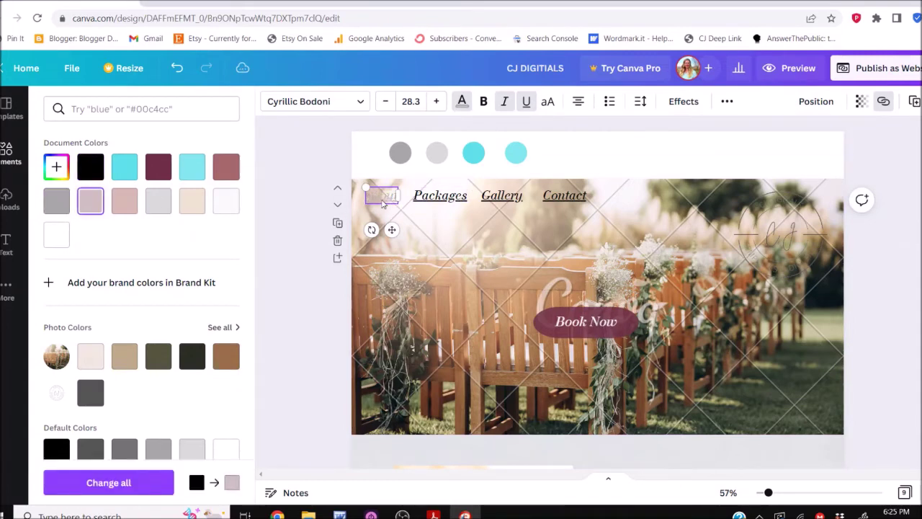
left_click(61, 202)
Apply the same grey document colour to the Packages, Gallery and Contact labels
left_click(441, 202)
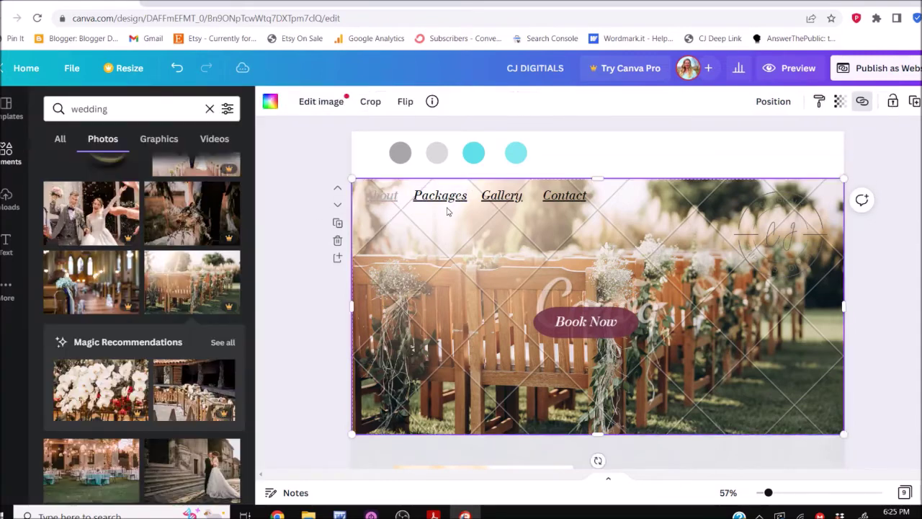
left_click(461, 101)
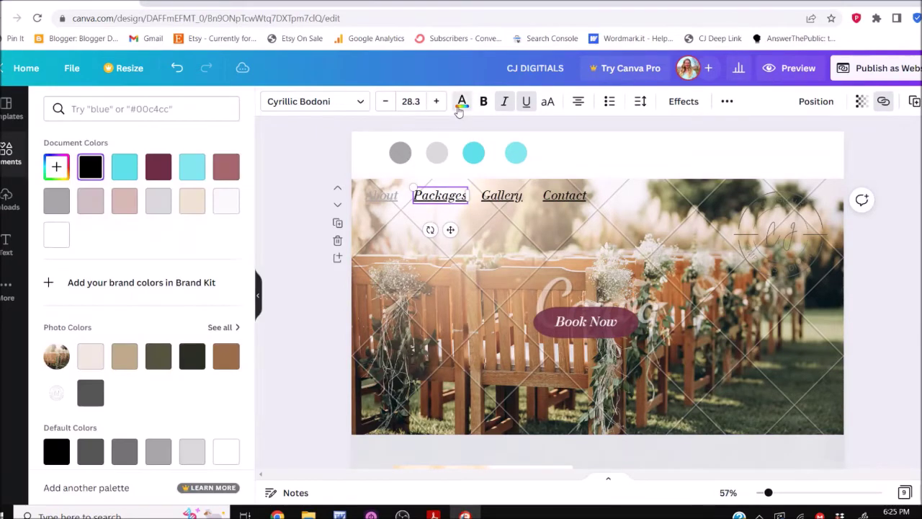
left_click(58, 201)
left_click(502, 195)
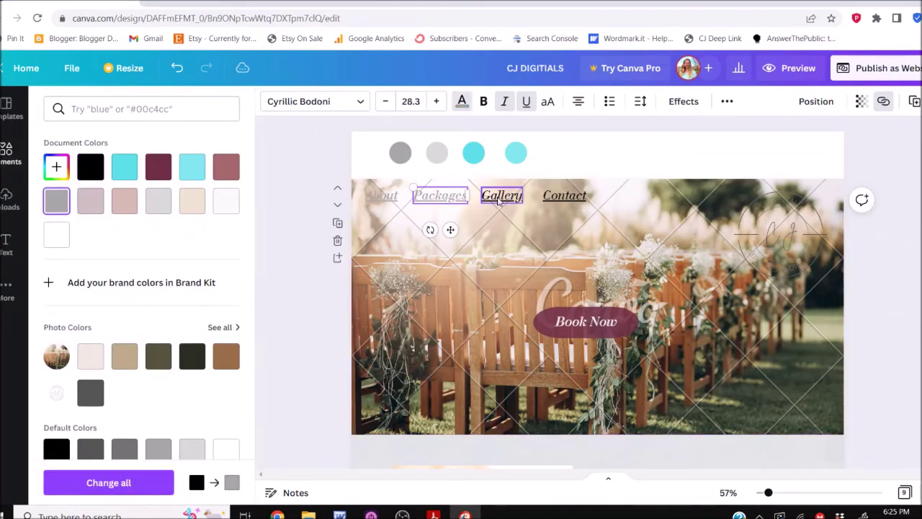
left_click(56, 201)
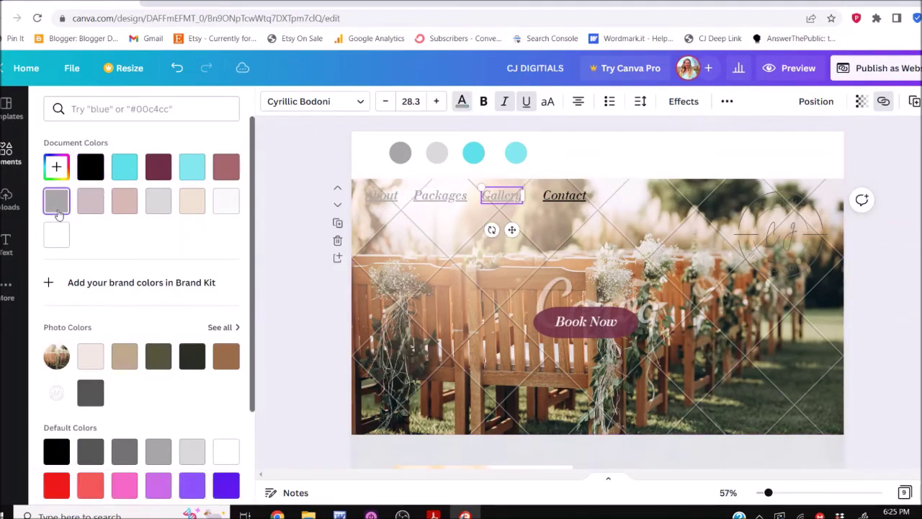
left_click(573, 202)
left_click(56, 201)
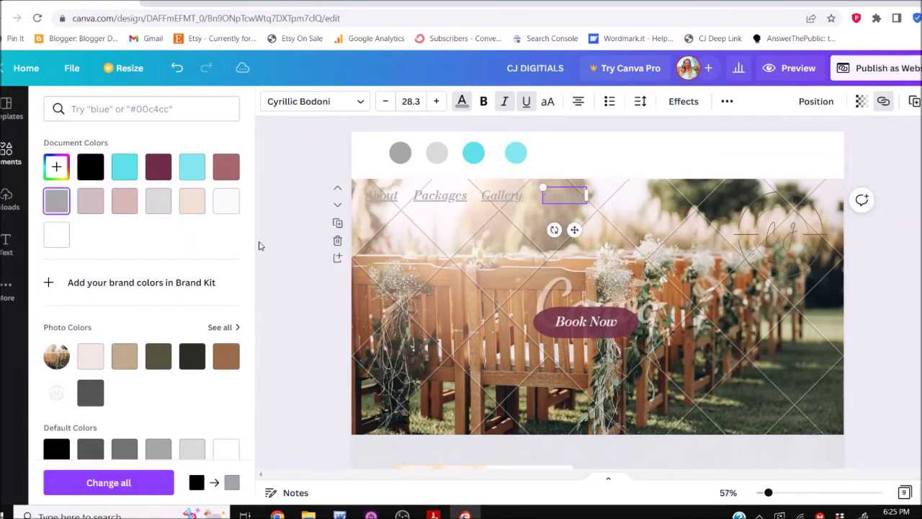
left_click(303, 255)
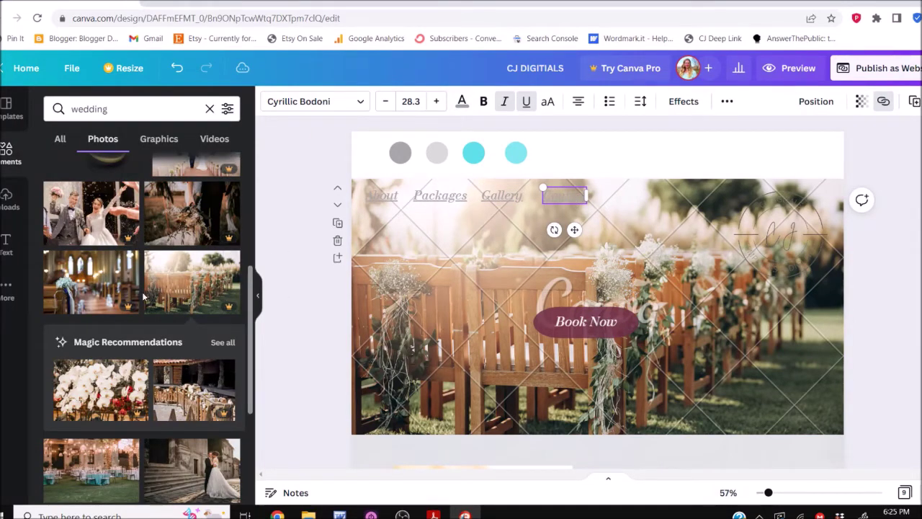
Replace the hero photo with the bokeh wedding rings image
scroll(142, 292, "down", 5)
scroll(143, 295, "down", 3)
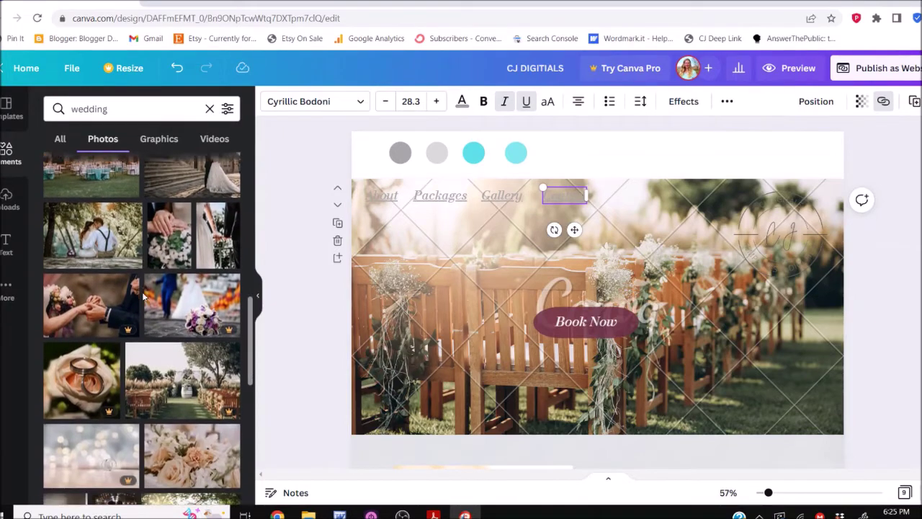
left_click_drag(324, 255, 459, 274)
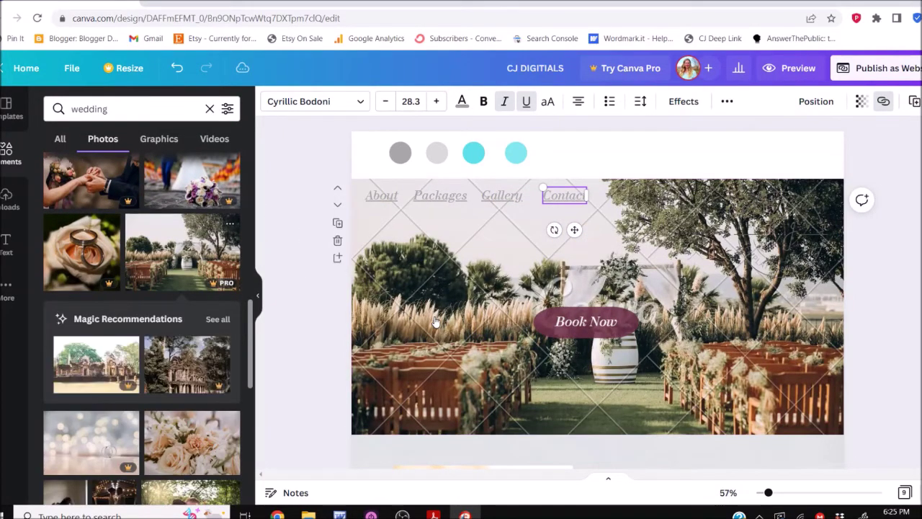
scroll(185, 358, "down", 2)
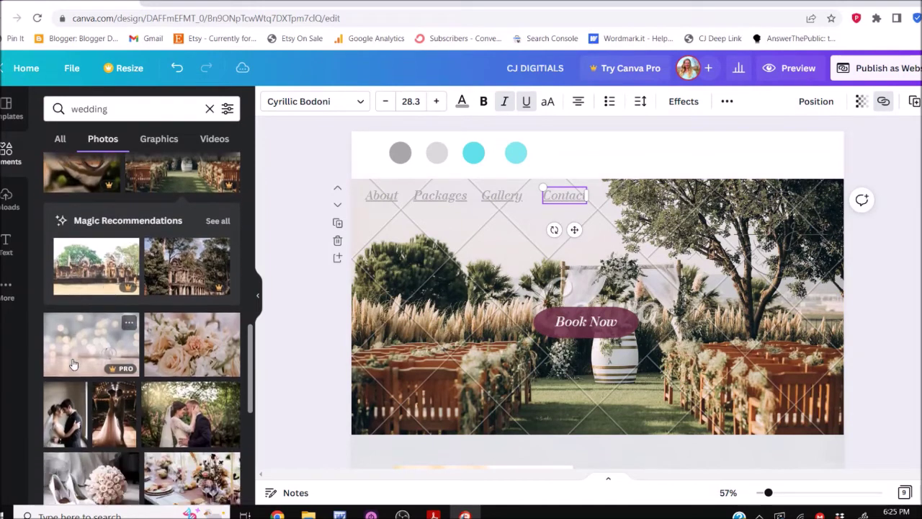
left_click_drag(72, 362, 438, 336)
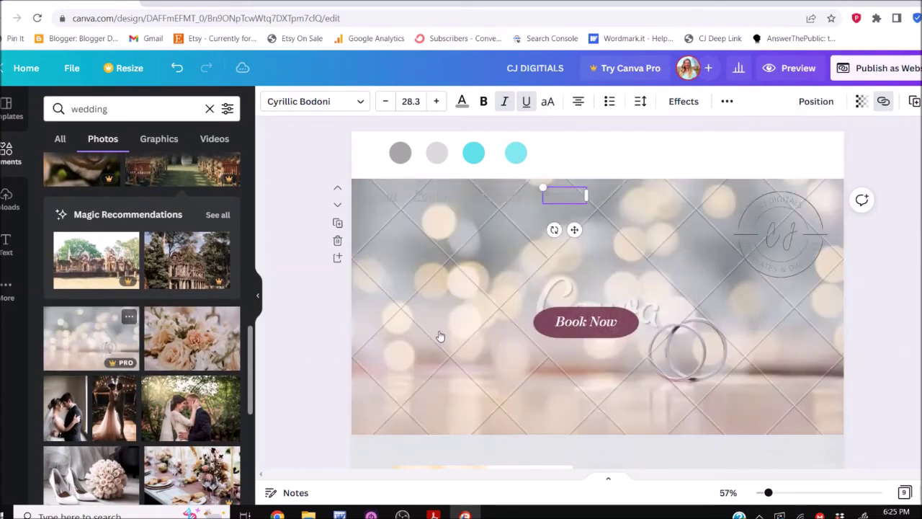
Select all four menu labels together and set their text colour to black
left_click_drag(321, 168, 631, 241)
left_click(295, 176)
left_click_drag(306, 178, 615, 252)
left_click(462, 103)
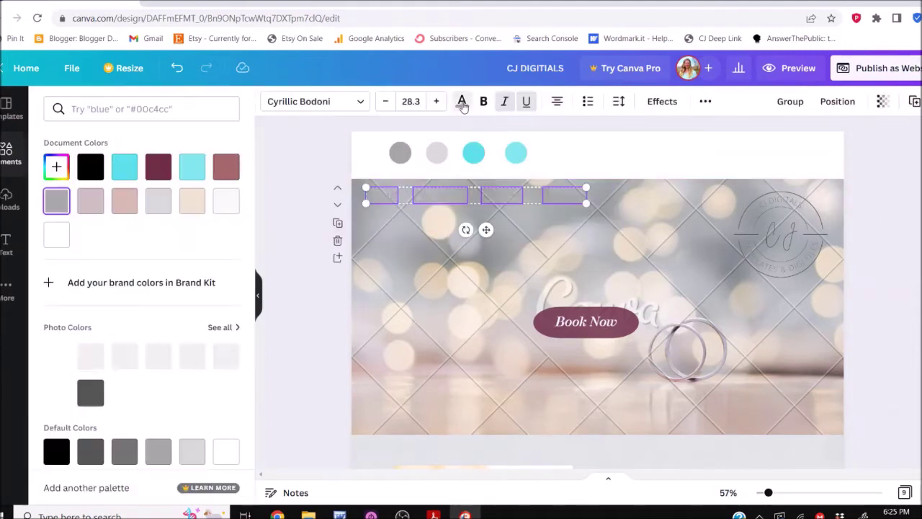
left_click(91, 167)
key("Escape")
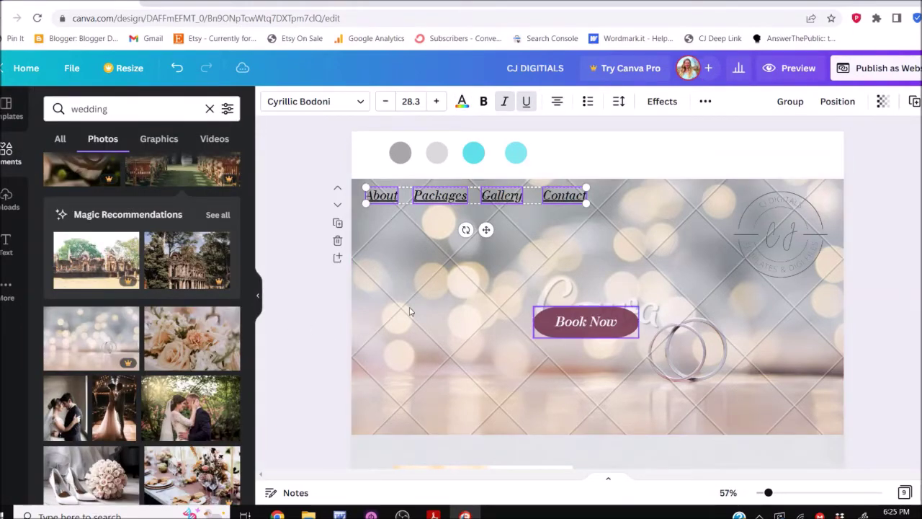
left_click(310, 301)
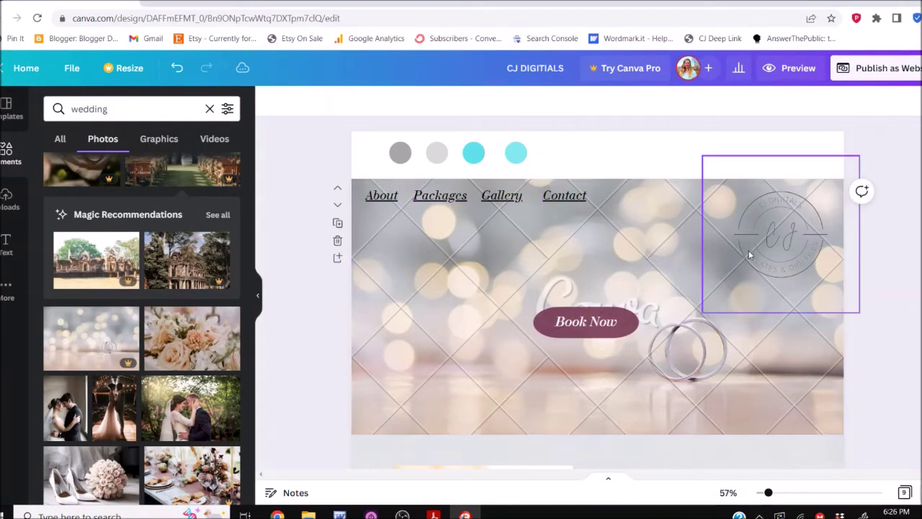
Make the Book Now button cyan after trying lighter cyan and grey
left_click(545, 321)
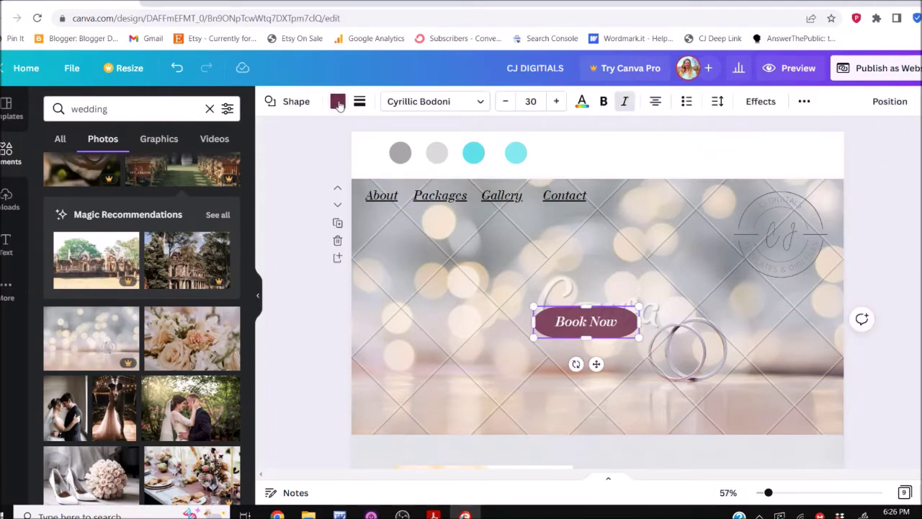
left_click(338, 102)
left_click(157, 171)
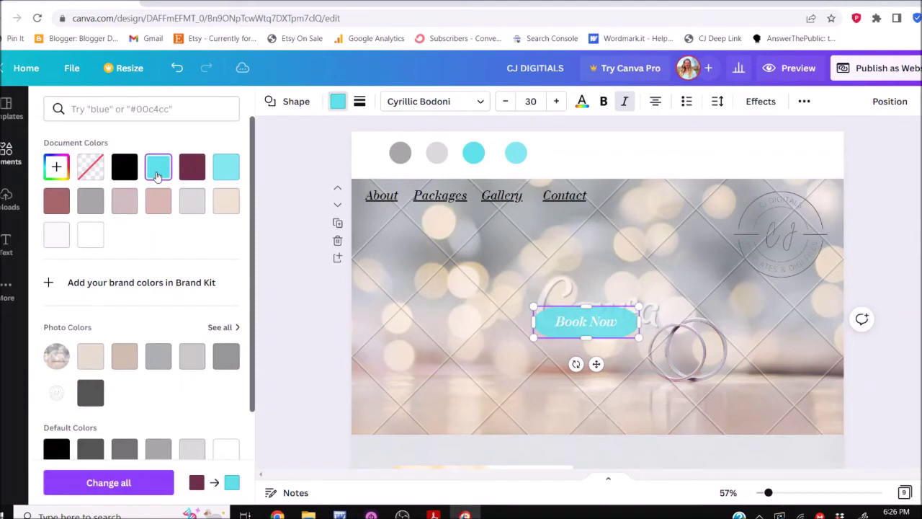
left_click(234, 171)
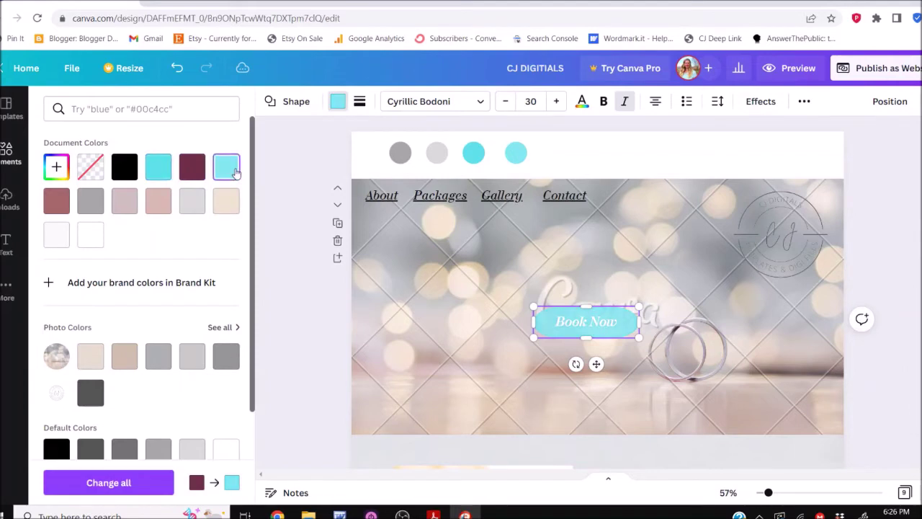
left_click(160, 171)
left_click(90, 206)
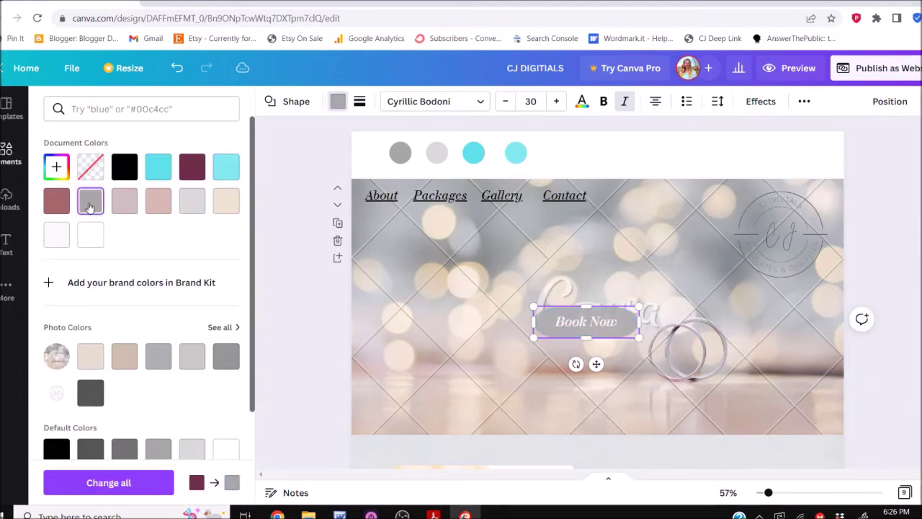
left_click(157, 166)
key("Escape")
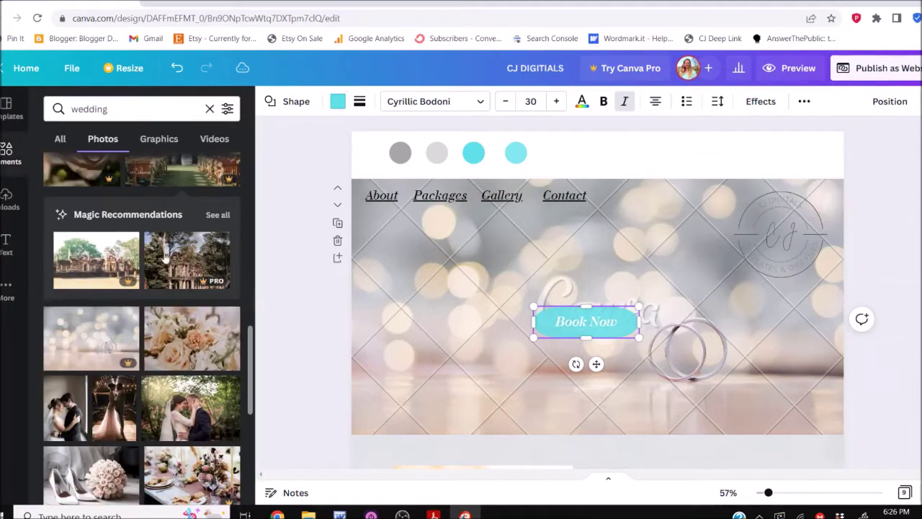
Replace the hero background with the outdoor wedding reception photo
scroll(159, 250, "up", 3)
scroll(159, 249, "up", 3)
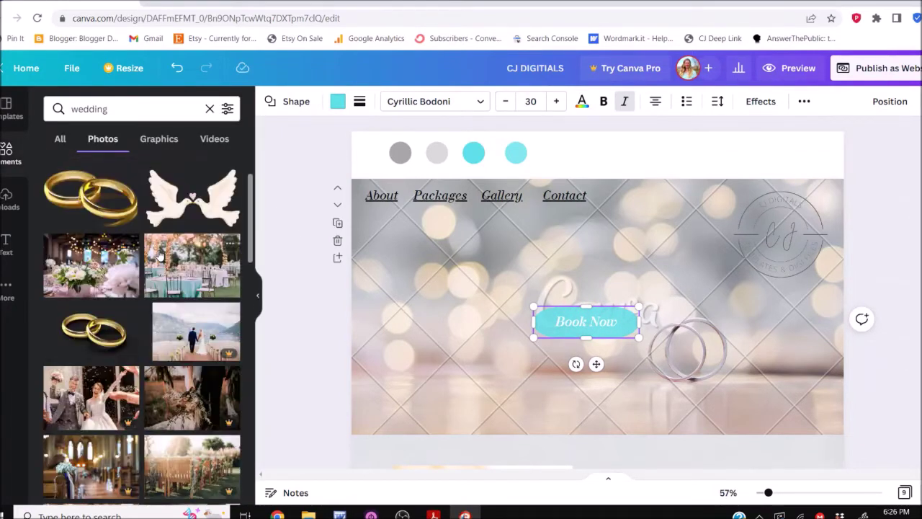
left_click_drag(160, 254, 412, 273)
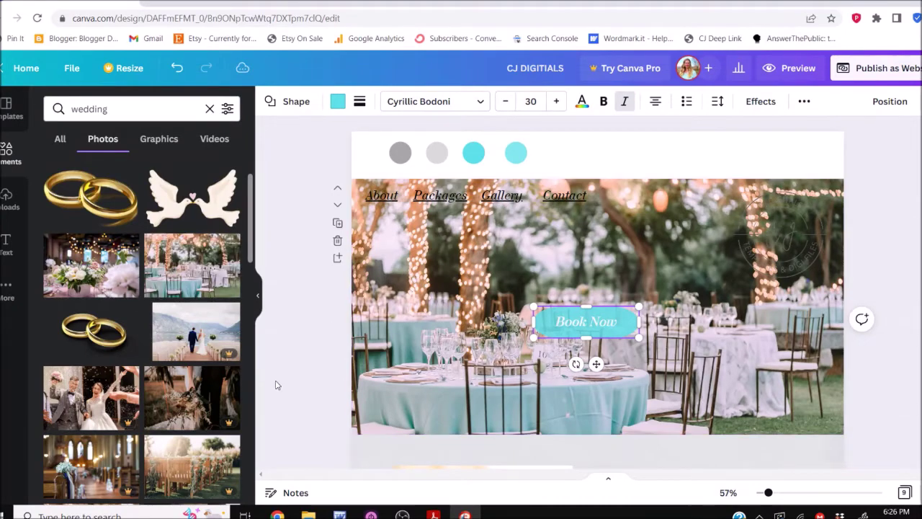
scroll(182, 430, "down", 2)
scroll(180, 403, "down", 3)
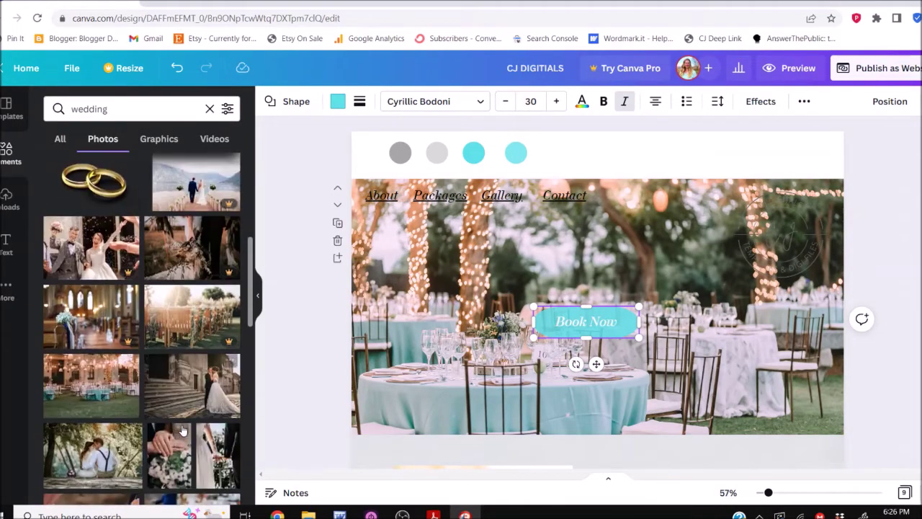
Put the flower-decorated wooden benches photo into the hero background
left_click_drag(175, 317, 402, 331)
left_click(910, 396)
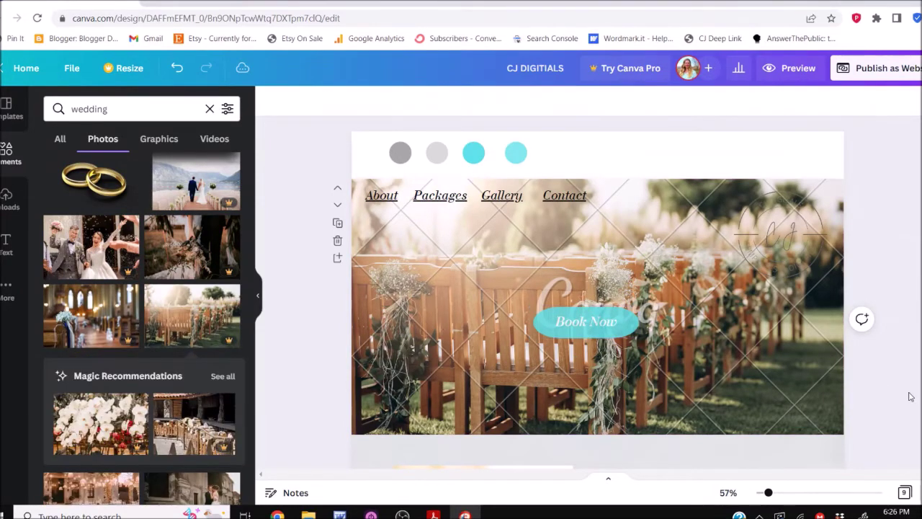
scroll(910, 396, "down", 2)
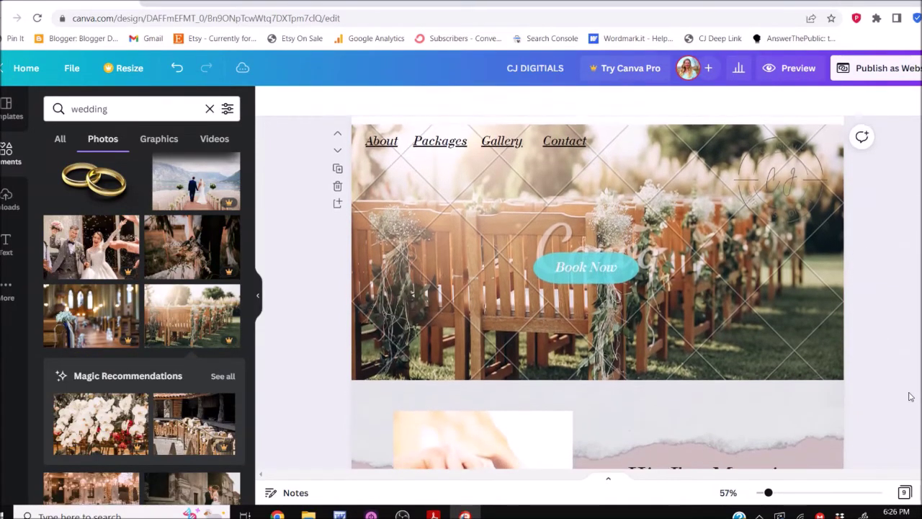
scroll(910, 396, "up", 2)
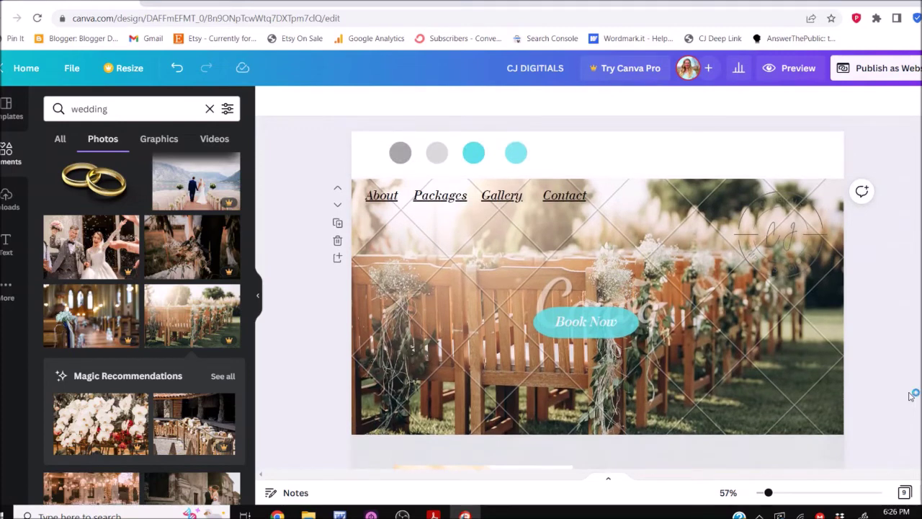
scroll(910, 396, "down", 1)
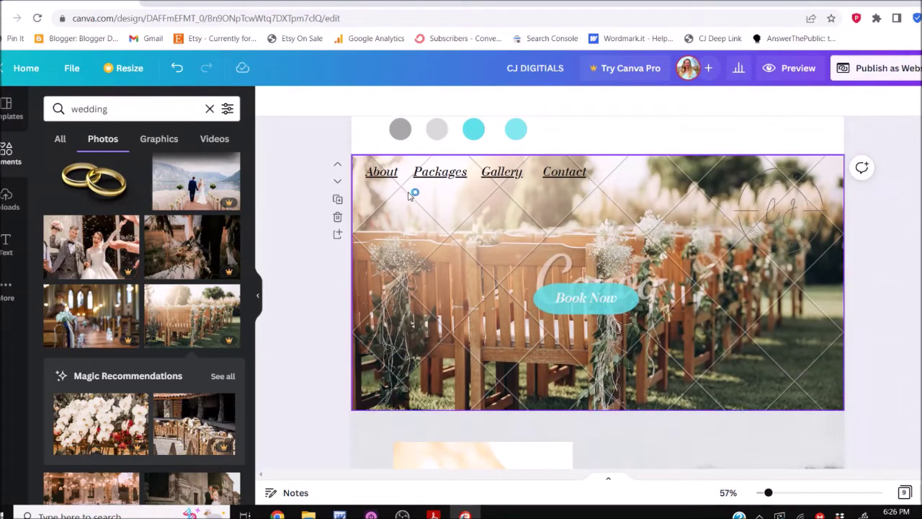
Change the About link's font to ABeeZee
left_click(381, 171)
left_click(370, 105)
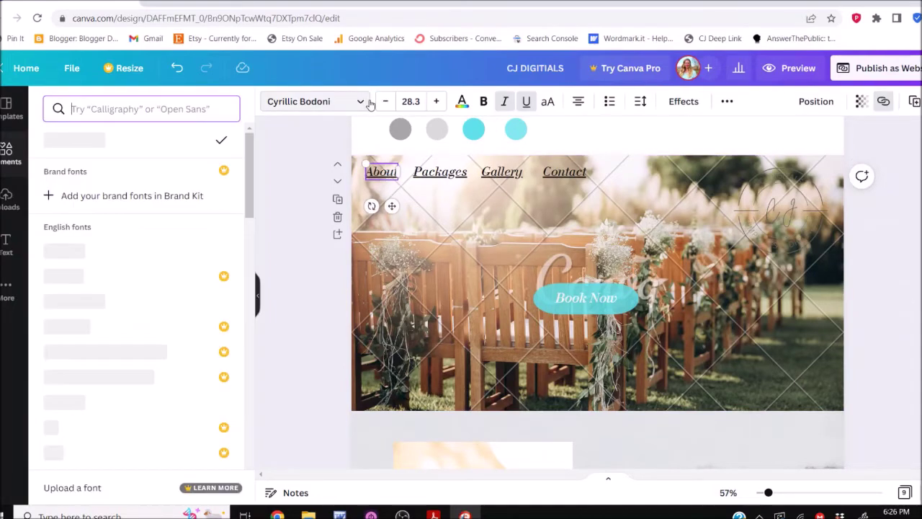
left_click(139, 406)
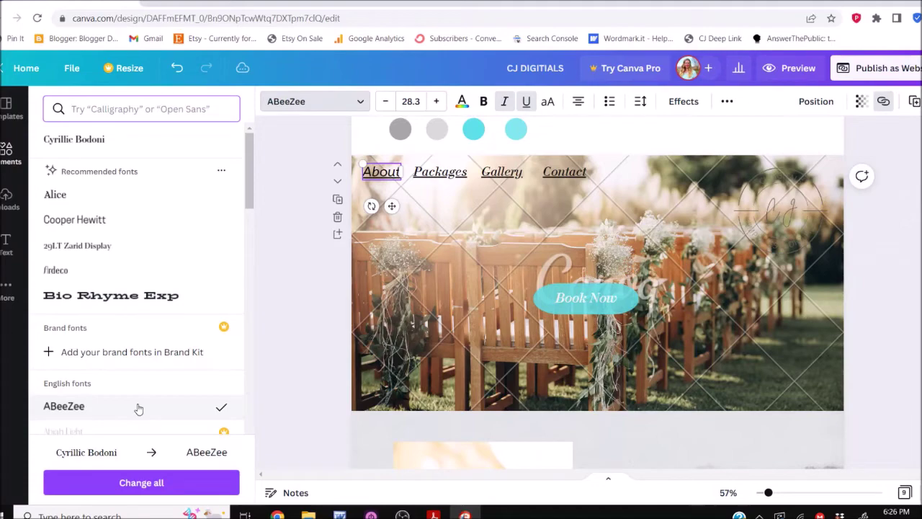
Undo the About font change and make the about section background cyan
left_click(302, 339)
key("ctrl+z")
scroll(303, 300, "down", 5)
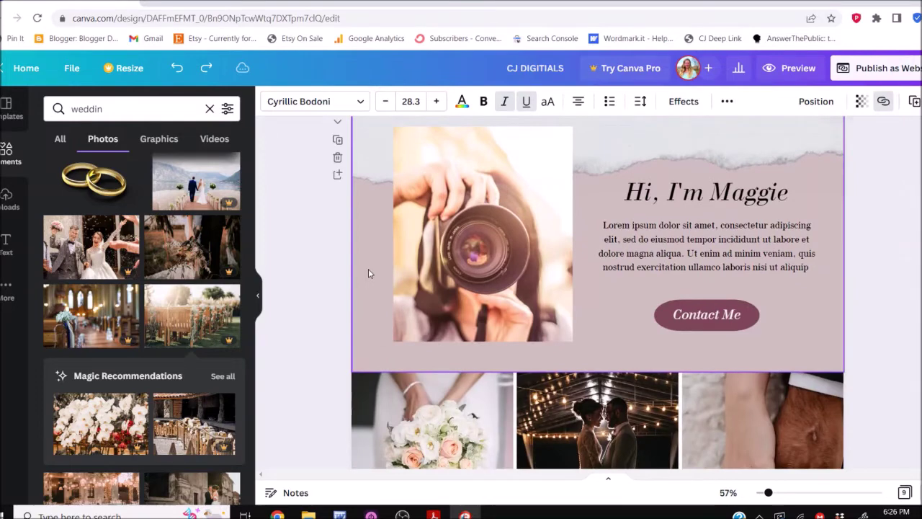
left_click(368, 272)
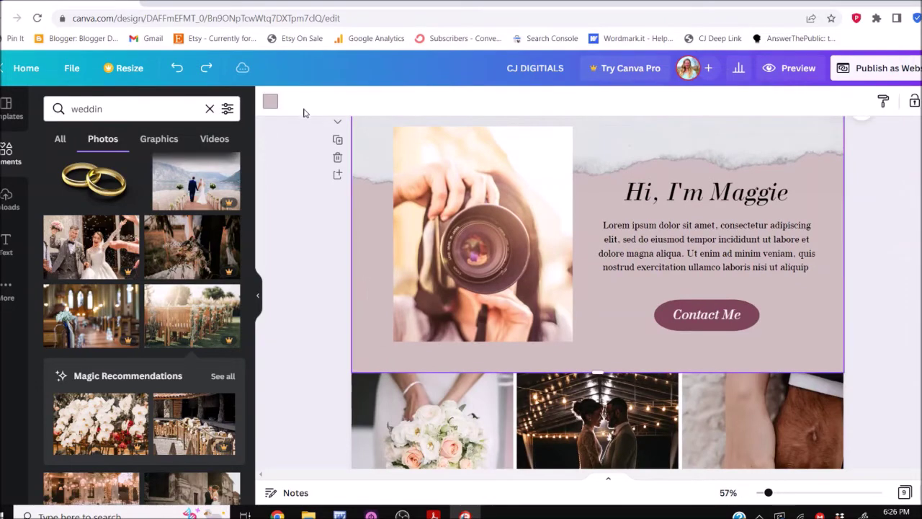
left_click(270, 100)
left_click(192, 174)
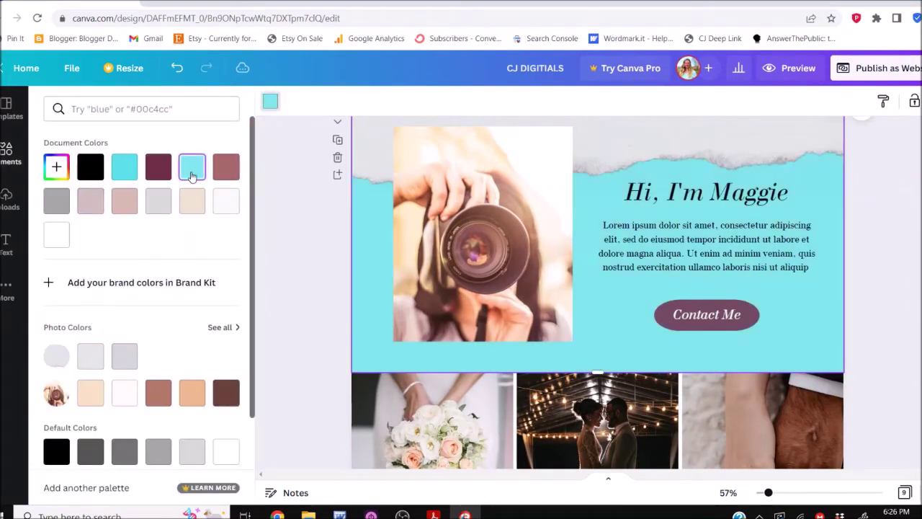
Replace the name in the greeting heading with the new owner's first name
left_click(753, 203)
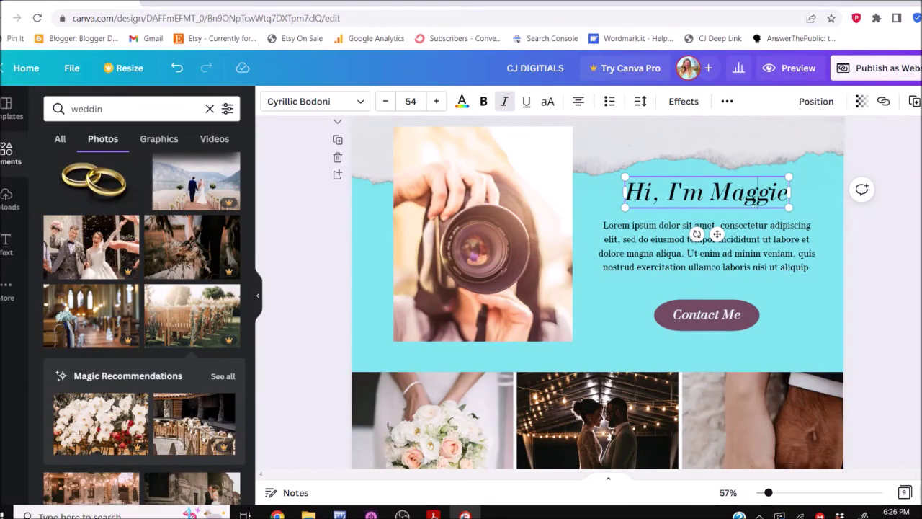
left_click(754, 193)
key("BackSpace")
key("BackSpace")
key("BackSpace")
key("BackSpace")
key("BackSpace")
key("BackSpace")
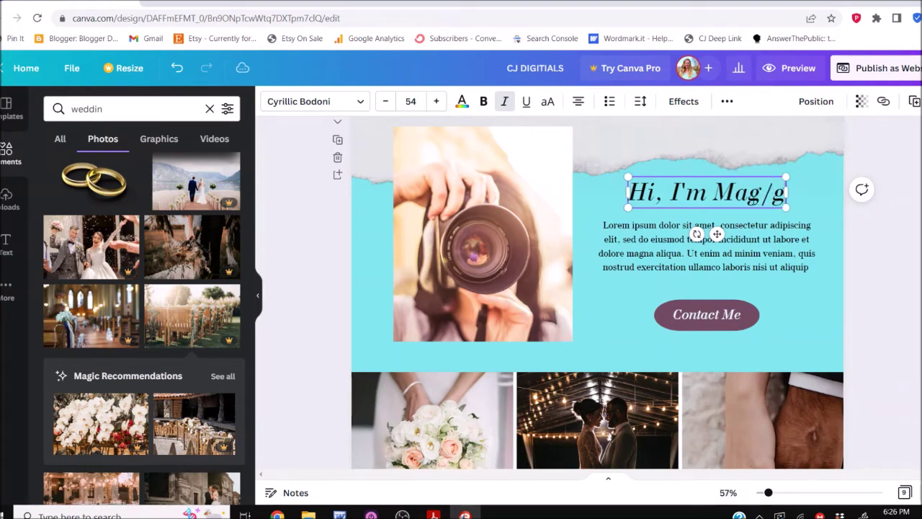
type("Stephaine")
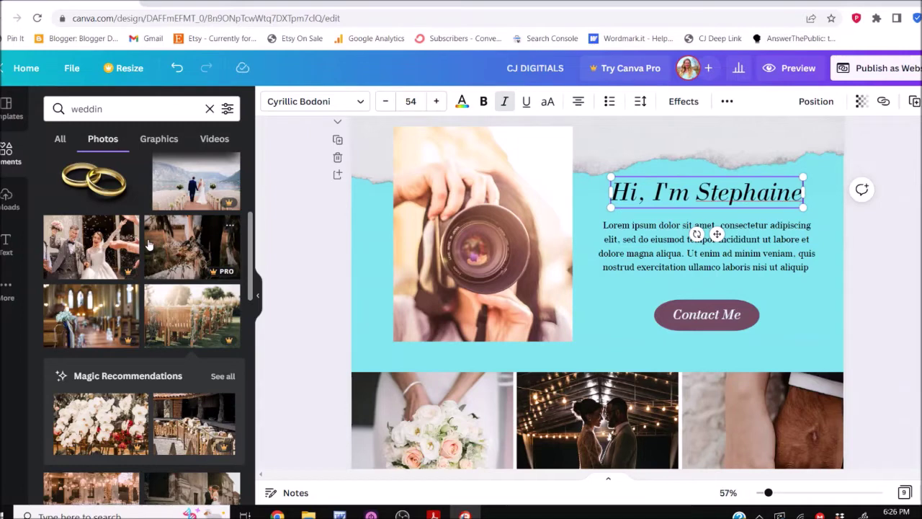
left_click(123, 108)
double_click(123, 108)
Search Photos for 'woman' and place a portrait in the camera photo's frame
type("woman")
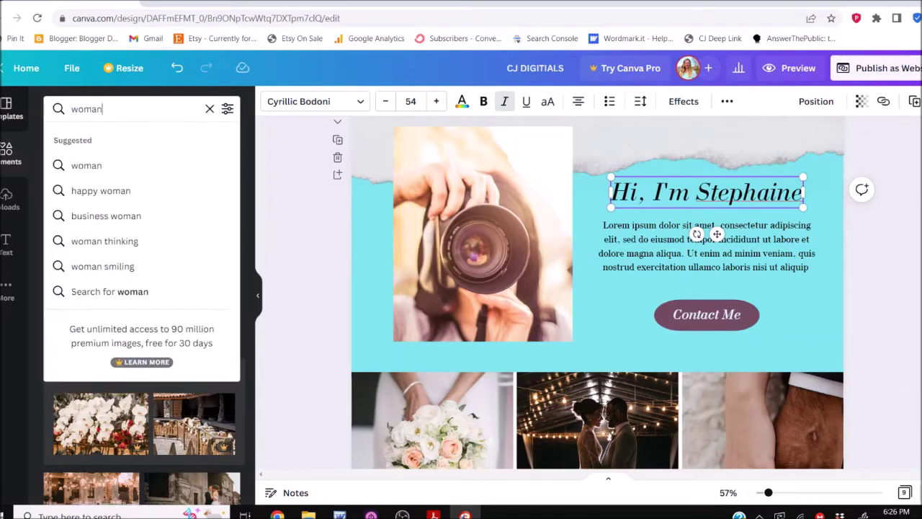
key("Return")
left_click_drag(70, 308, 501, 205)
double_click(499, 188)
left_click(287, 100)
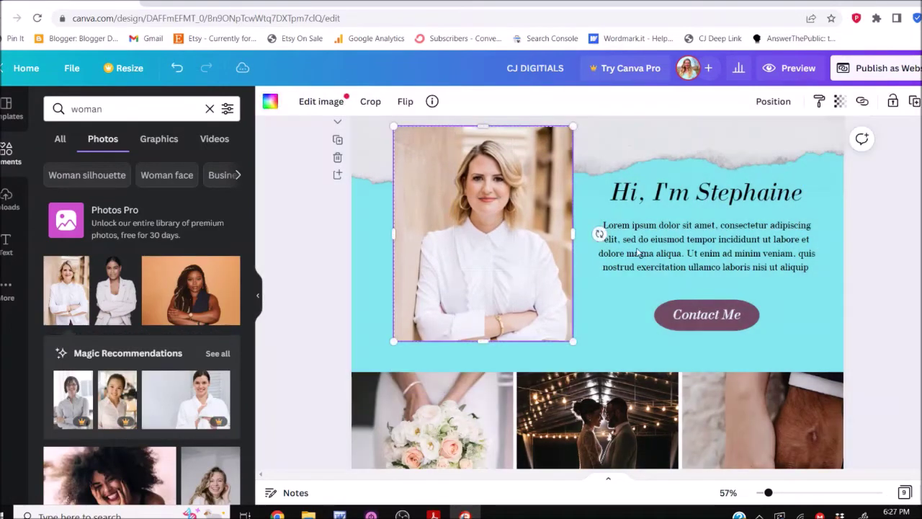
Make the Contact Me button grey
left_click(662, 314)
left_click(337, 102)
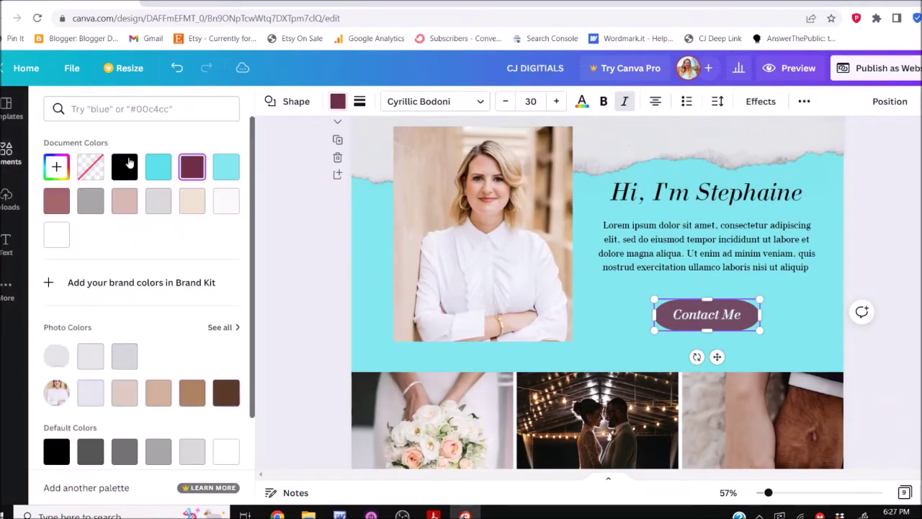
left_click(92, 208)
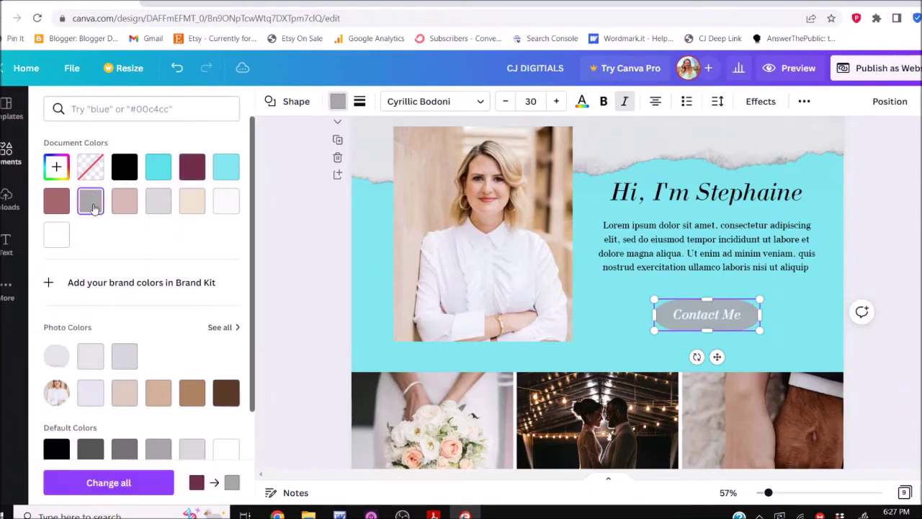
left_click(302, 305)
Set the greeting heading's text colour to medium grey
left_click(661, 193)
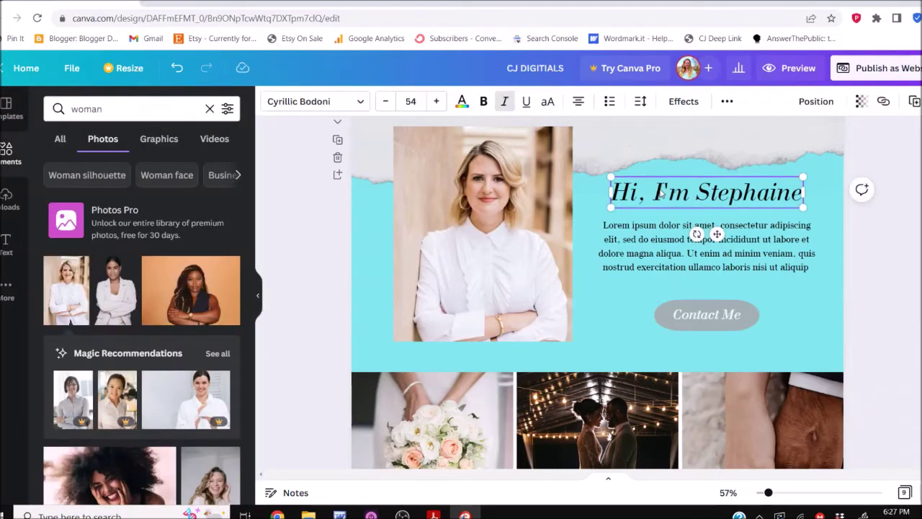
left_click(462, 101)
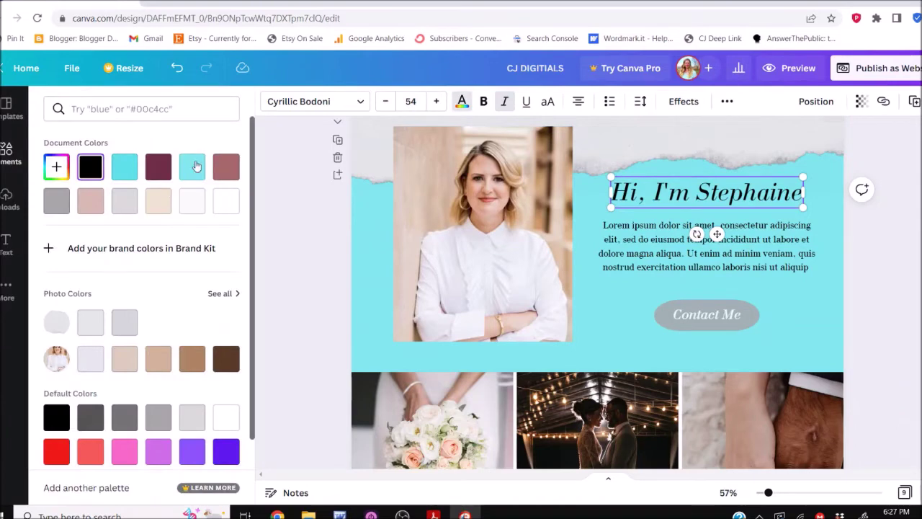
left_click(124, 201)
left_click(60, 202)
left_click(317, 290)
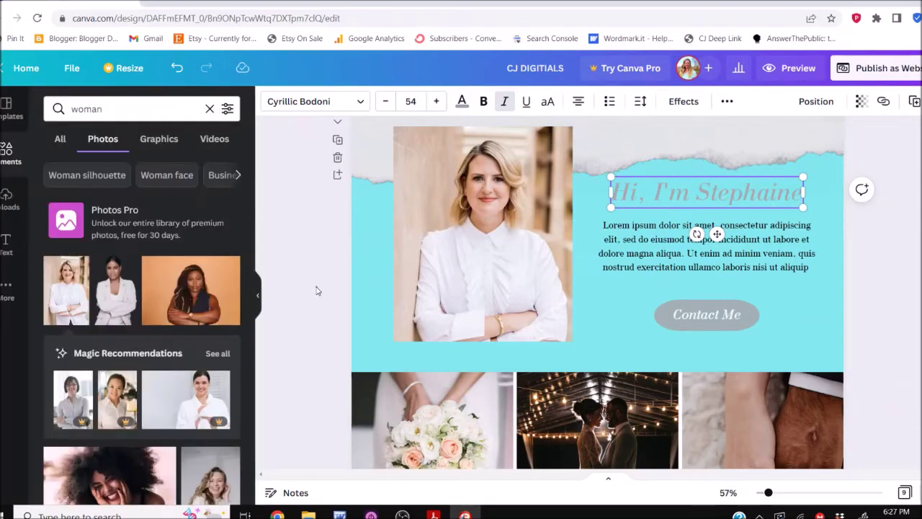
scroll(315, 290, "down", 3)
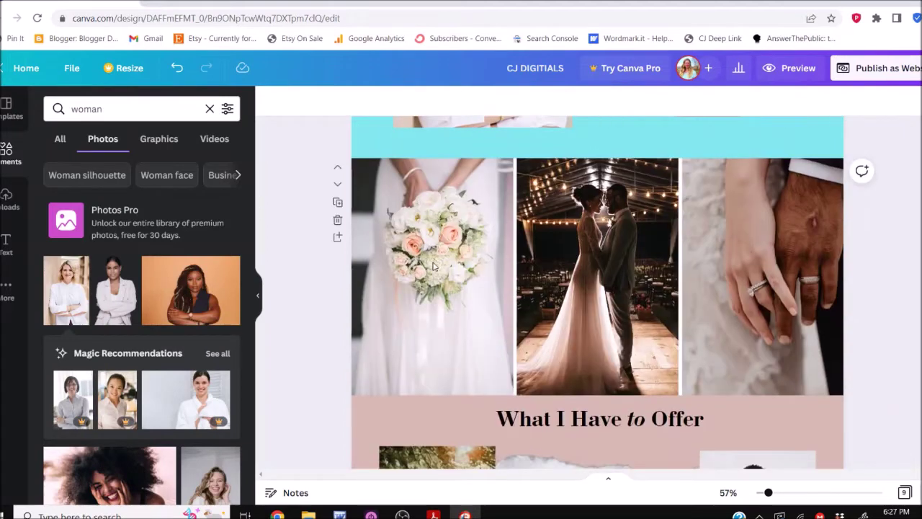
Search Photos for 'wedding' and place the staircase couple photo in the left slot
left_click(435, 267)
left_click(128, 111)
type("wedding")
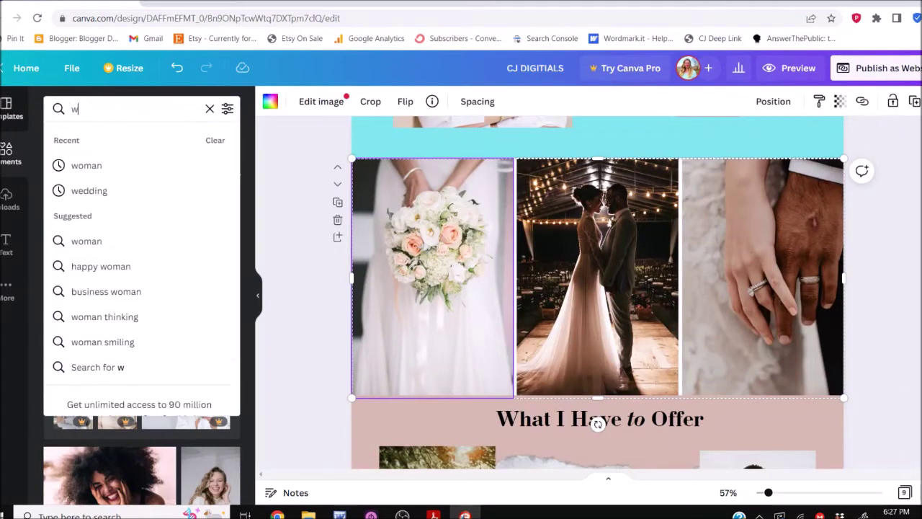
key("Return")
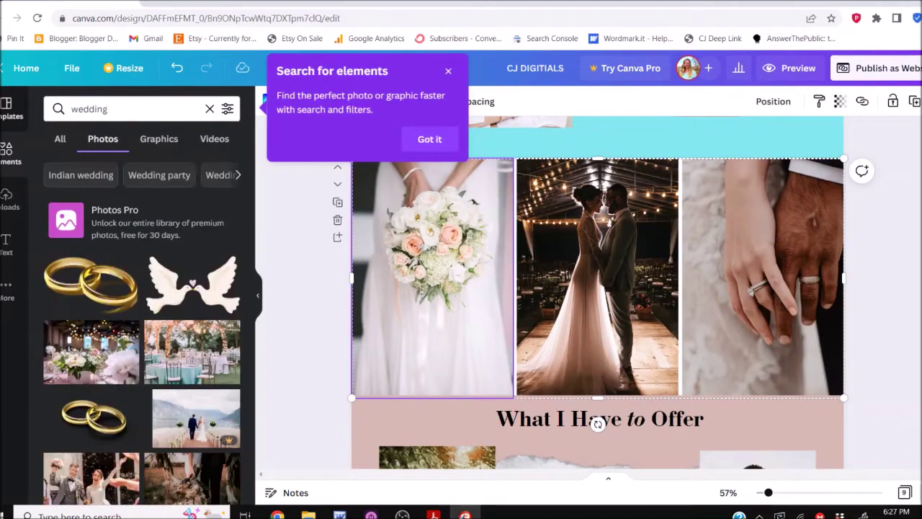
scroll(100, 245, "down", 3)
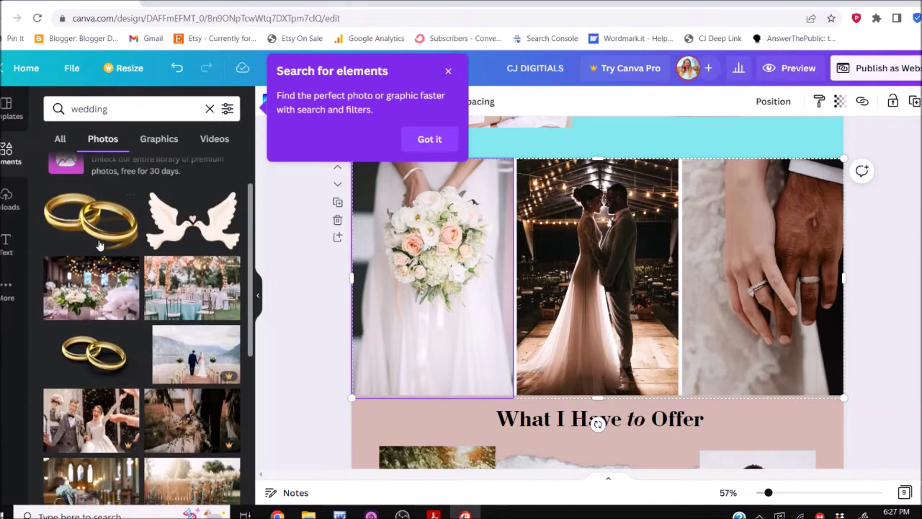
scroll(100, 245, "down", 2)
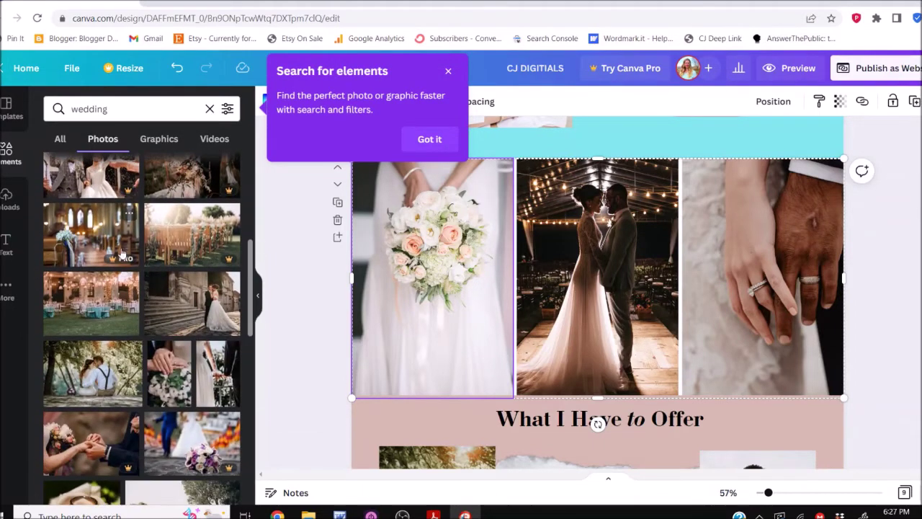
left_click_drag(180, 320, 394, 252)
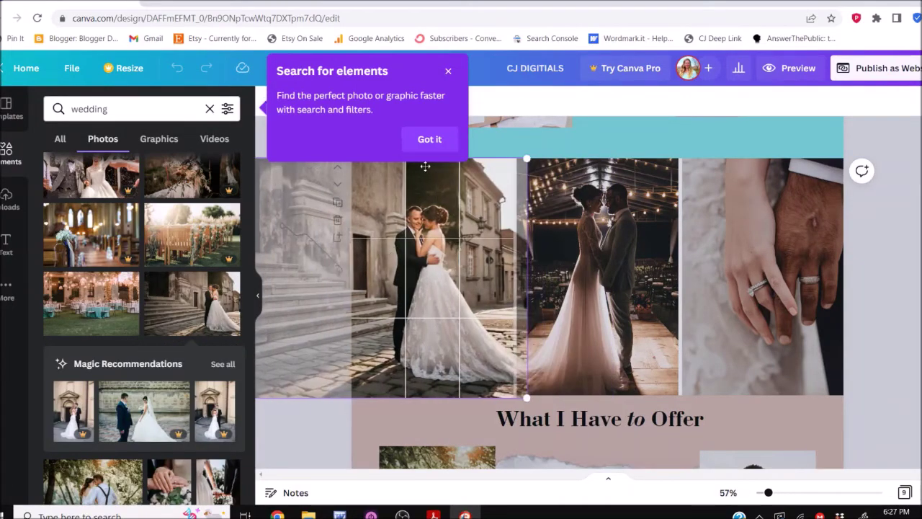
left_click(449, 72)
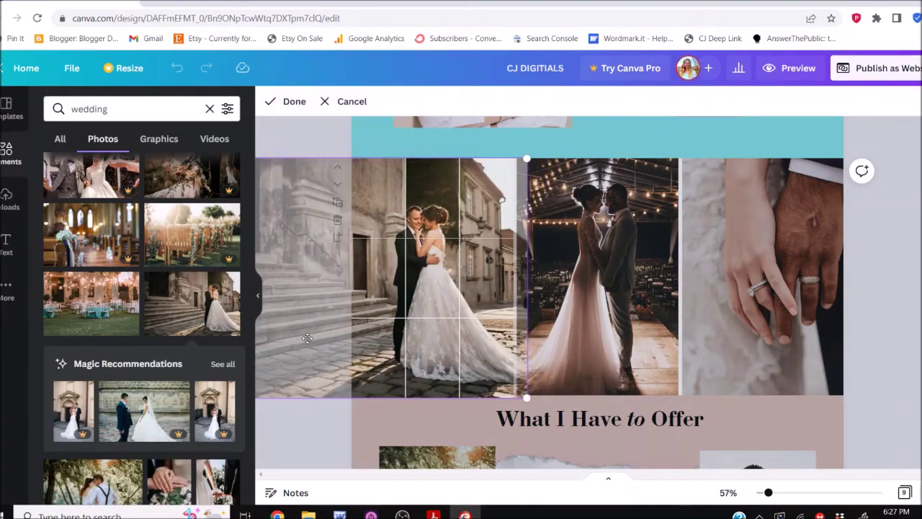
left_click_drag(414, 265, 412, 266)
key("Return")
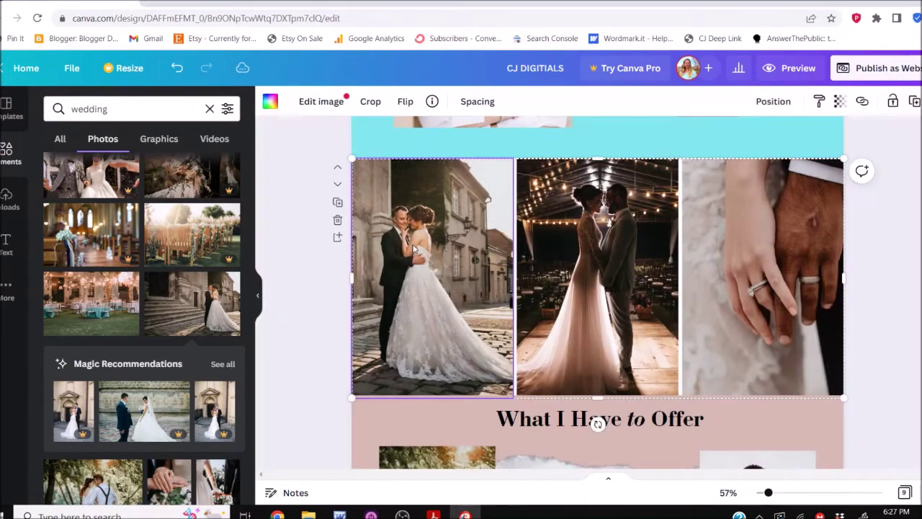
Recrop the left collage photo and set its brightness to 32
double_click(415, 248)
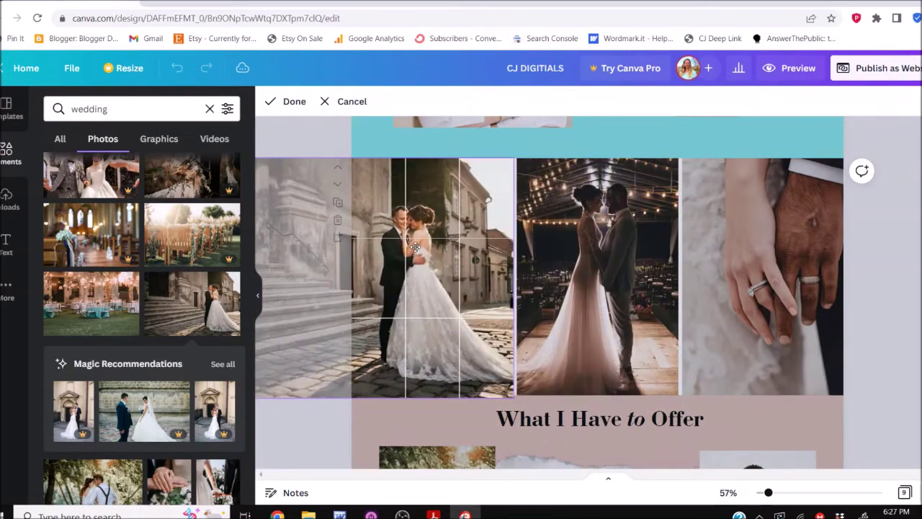
left_click(285, 104)
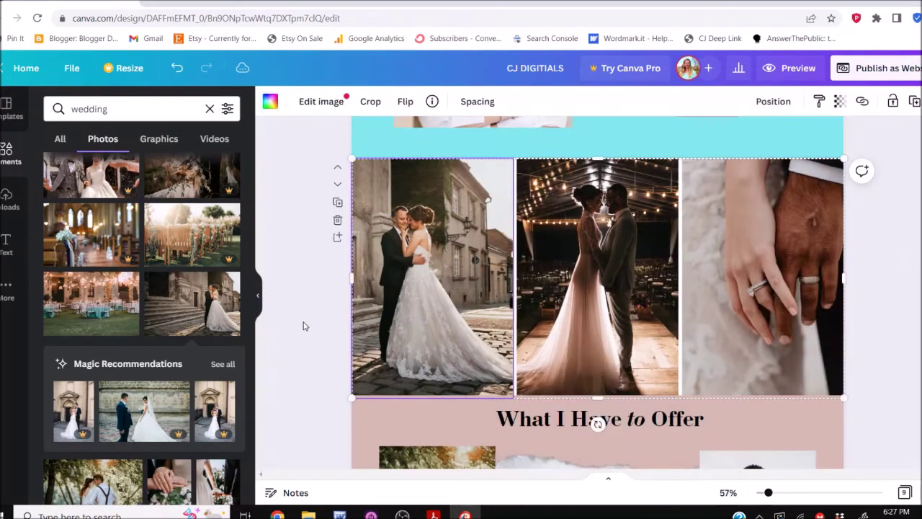
left_click(313, 103)
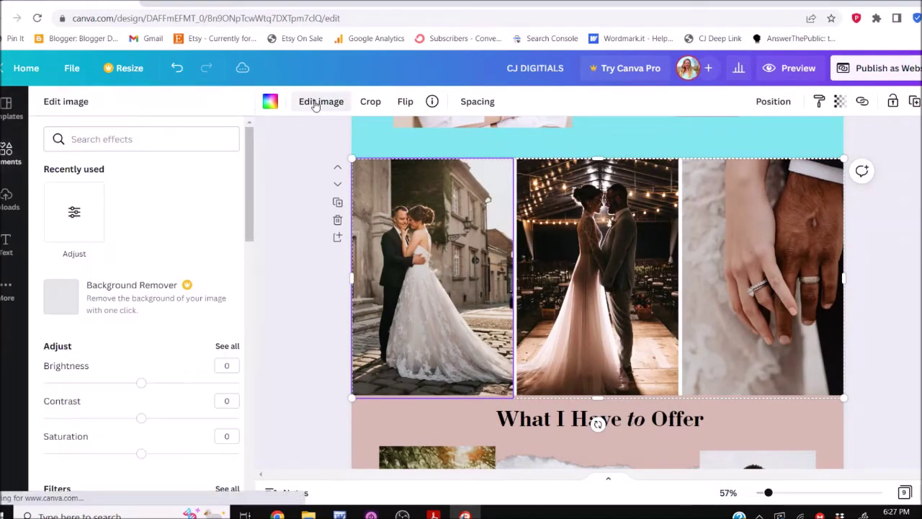
left_click(173, 388)
key("Escape")
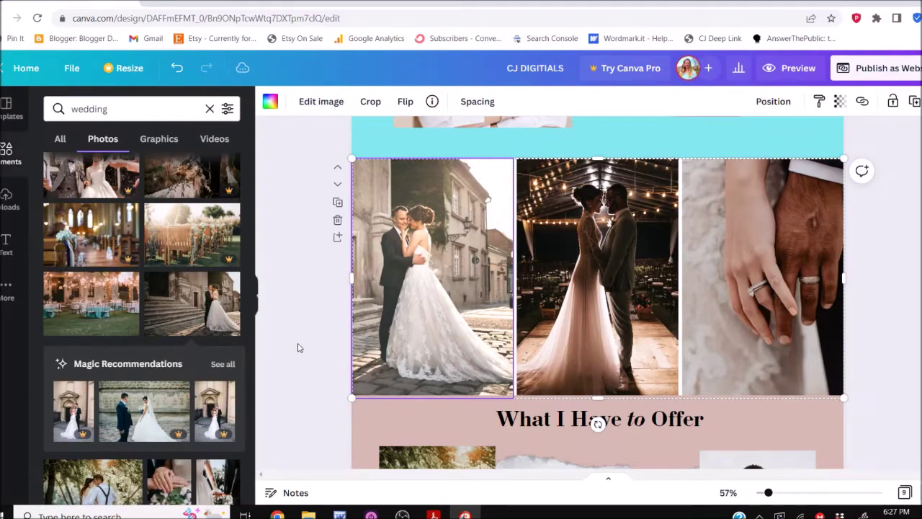
Fill the middle and right slots with the bouquet-and-hands and evening couple photos
scroll(136, 351, "down", 1)
scroll(136, 351, "down", 3)
left_click_drag(169, 281, 634, 281)
scroll(199, 367, "down", 4)
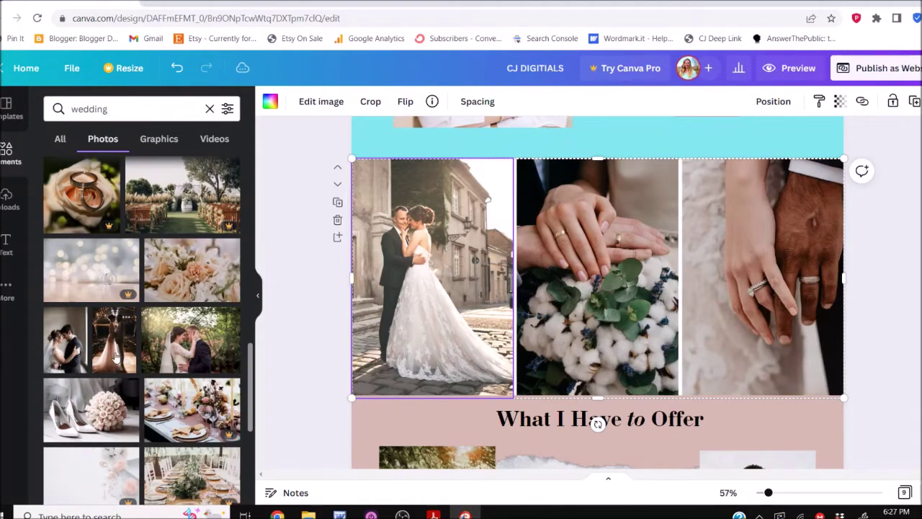
left_click_drag(115, 357, 769, 319)
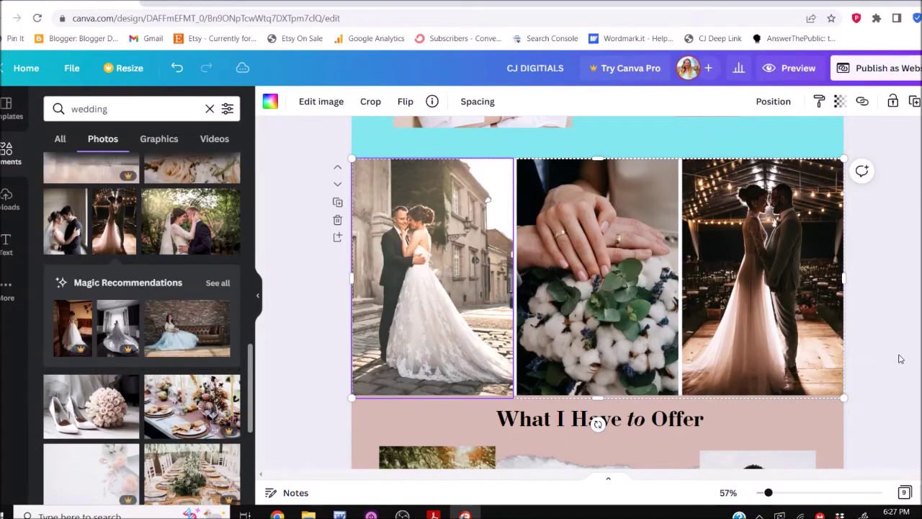
left_click(899, 359)
scroll(899, 359, "down", 3)
scroll(899, 358, "down", 5)
left_click(810, 143)
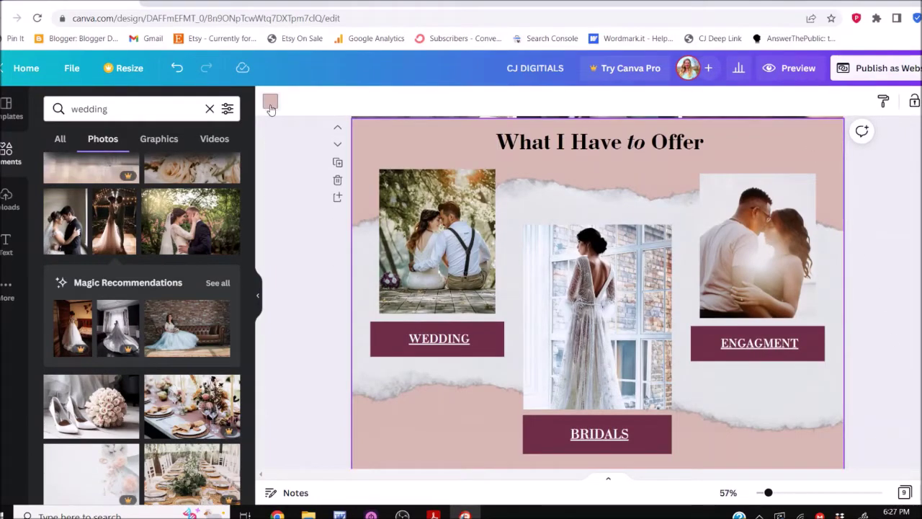
Set the What I Have to Offer page background to light grey
left_click(270, 102)
left_click(124, 203)
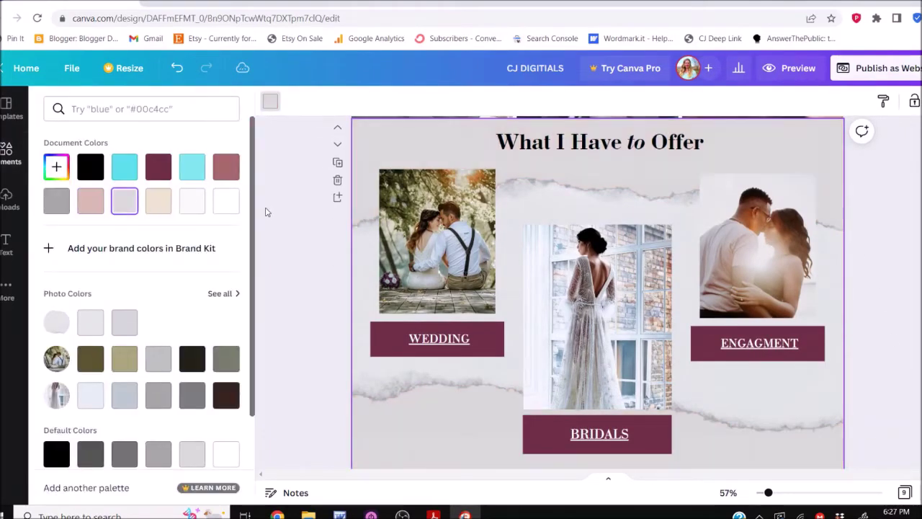
left_click(306, 258)
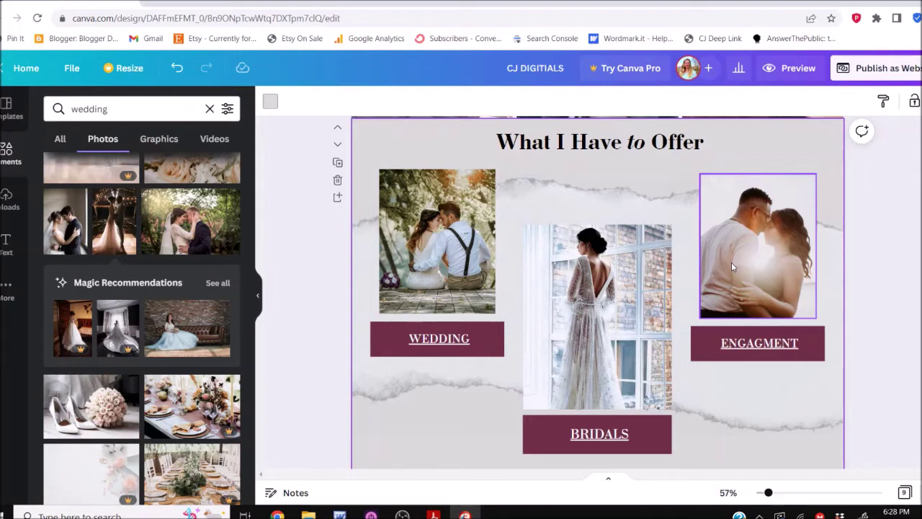
left_click(465, 338)
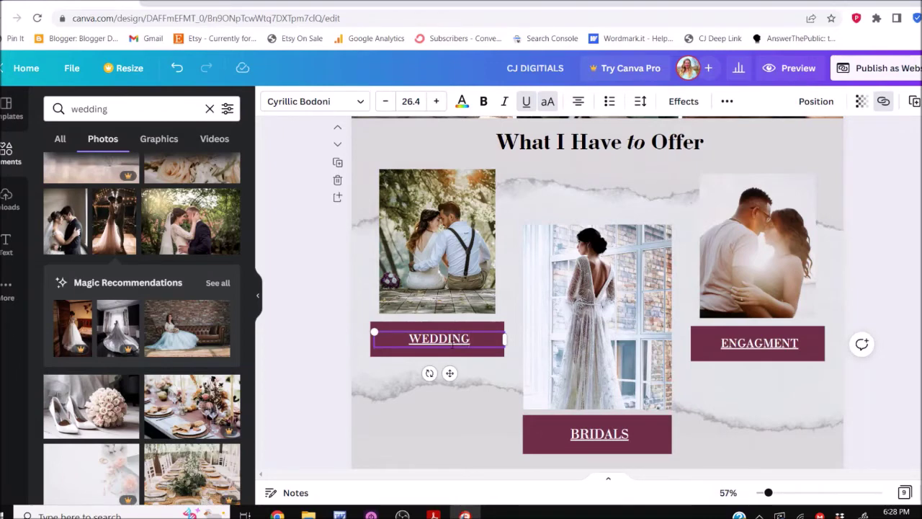
Select the word WEDDING in the offer section, then leave text editing
double_click(452, 341)
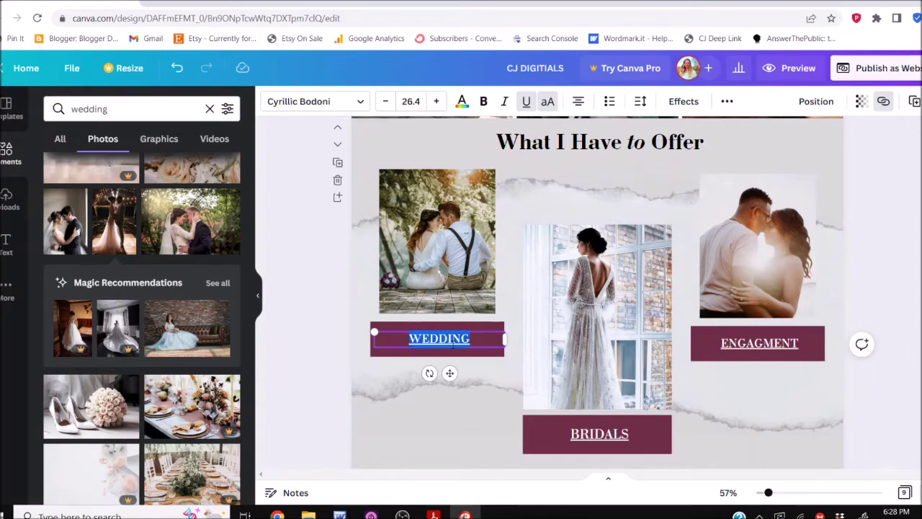
scroll(598, 288, "down", 5)
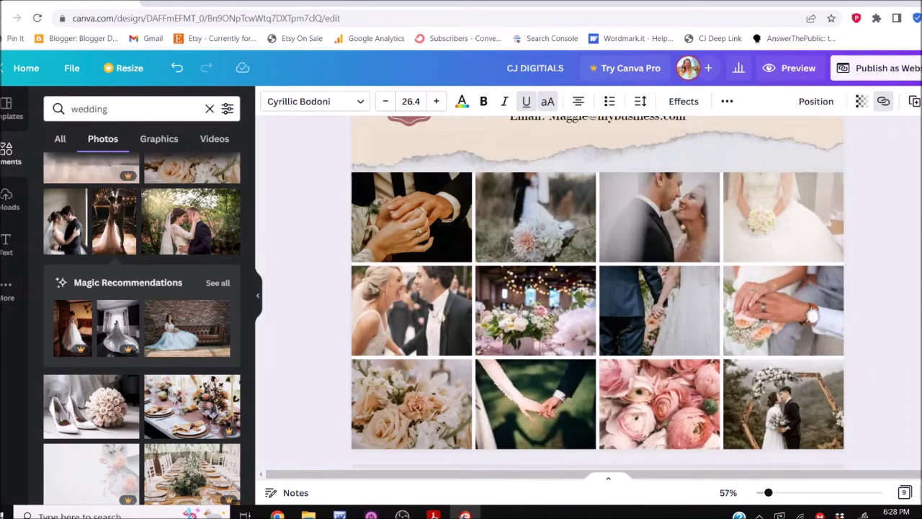
scroll(597, 288, "down", 1)
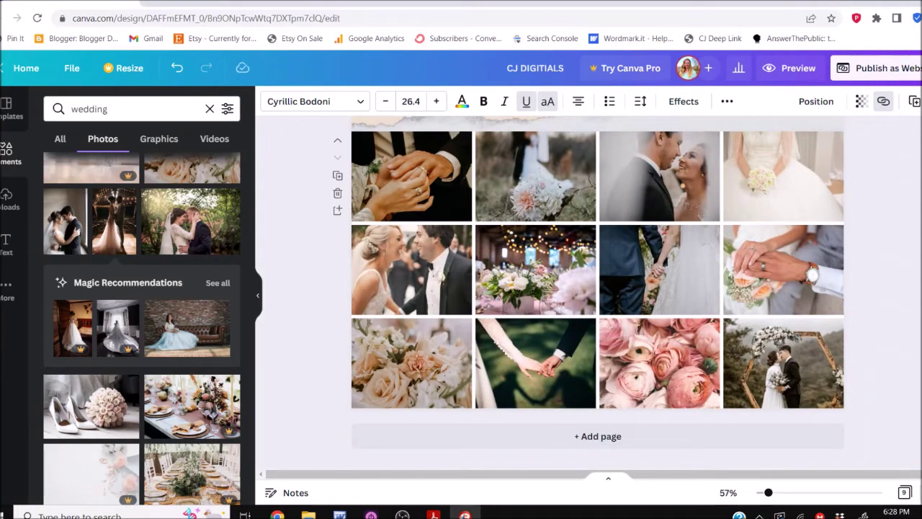
scroll(597, 288, "up", 10)
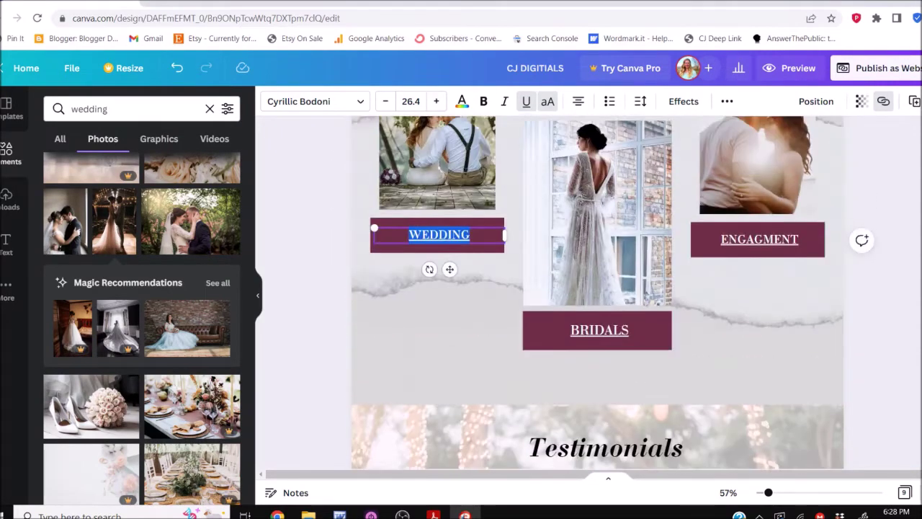
scroll(598, 288, "up", 2)
key("Escape")
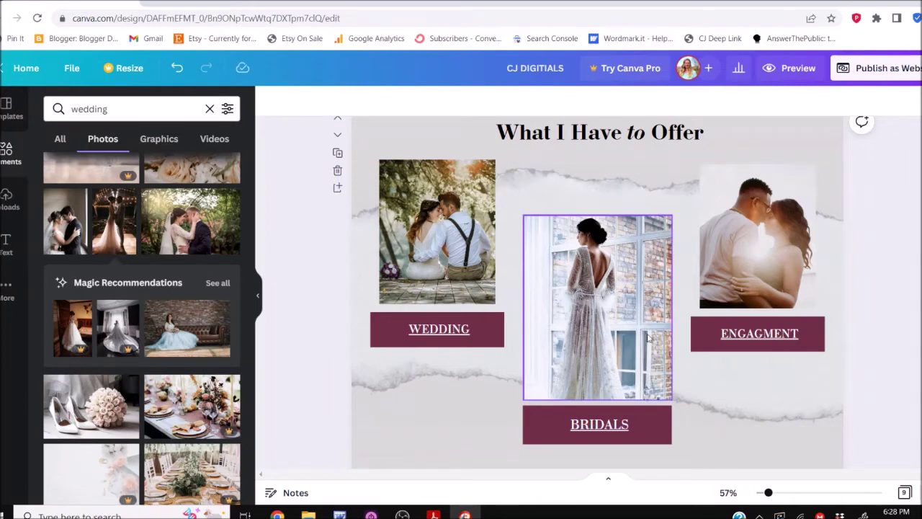
Link the WEDDING text box to page 9 - Gallery and verify the link
left_click(464, 329)
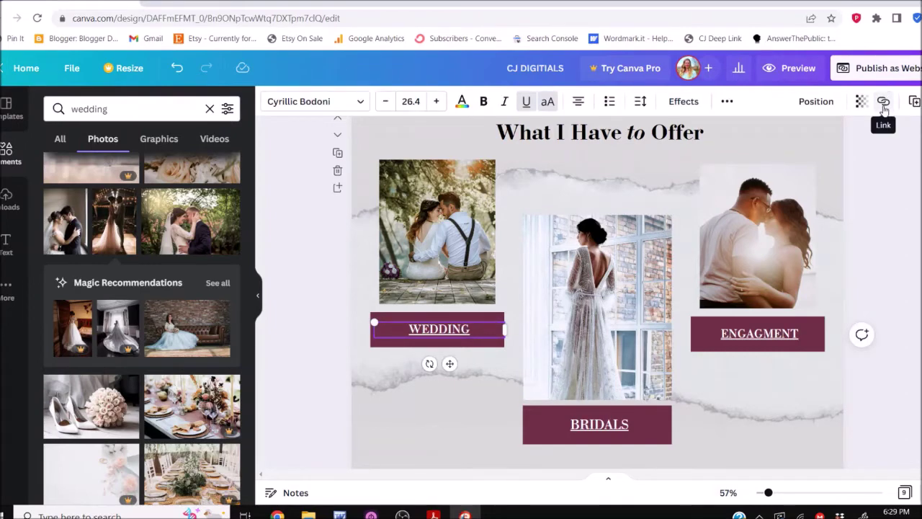
left_click(884, 104)
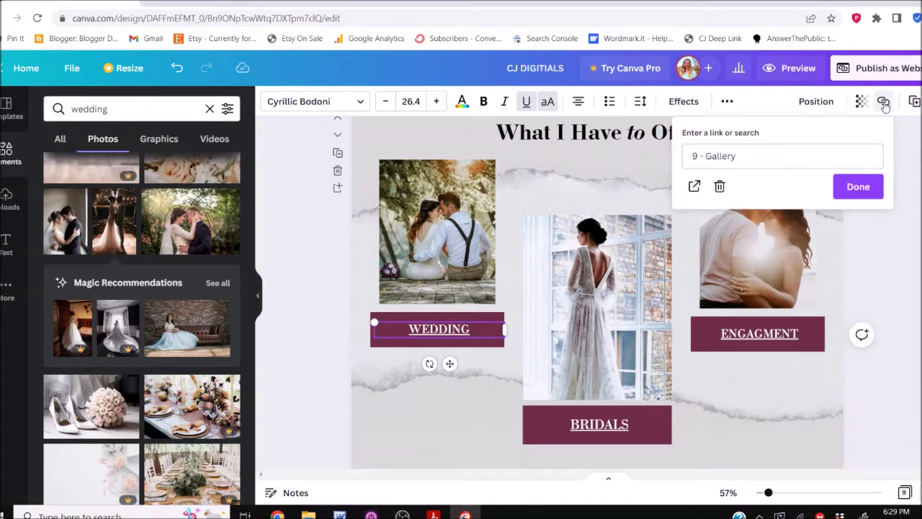
left_click(802, 156)
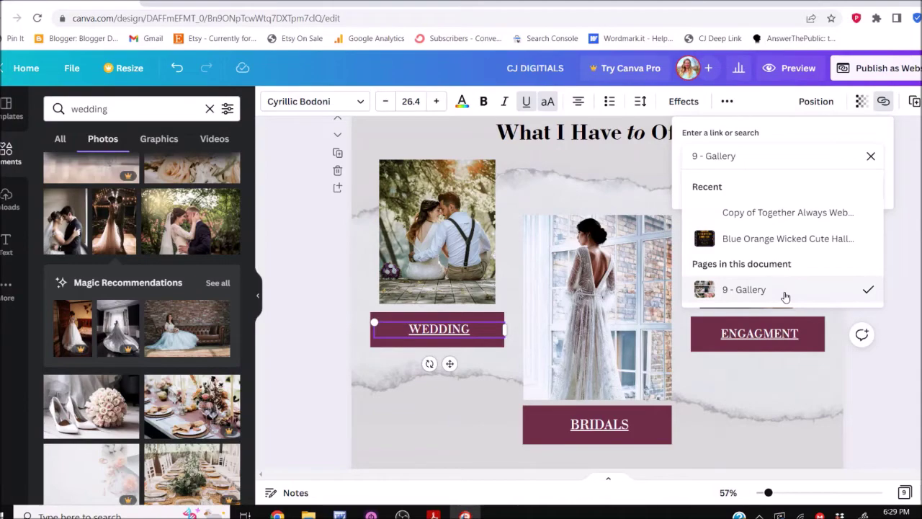
key("Return")
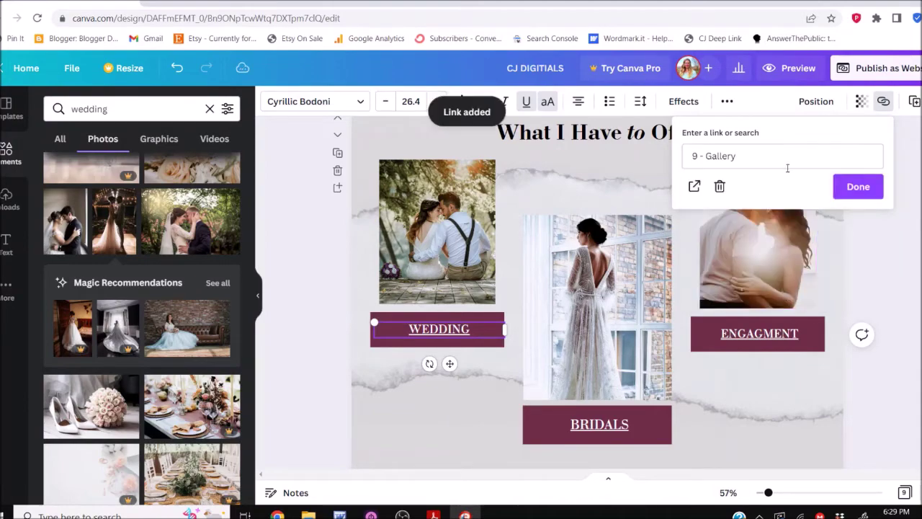
scroll(786, 173, "down", 5)
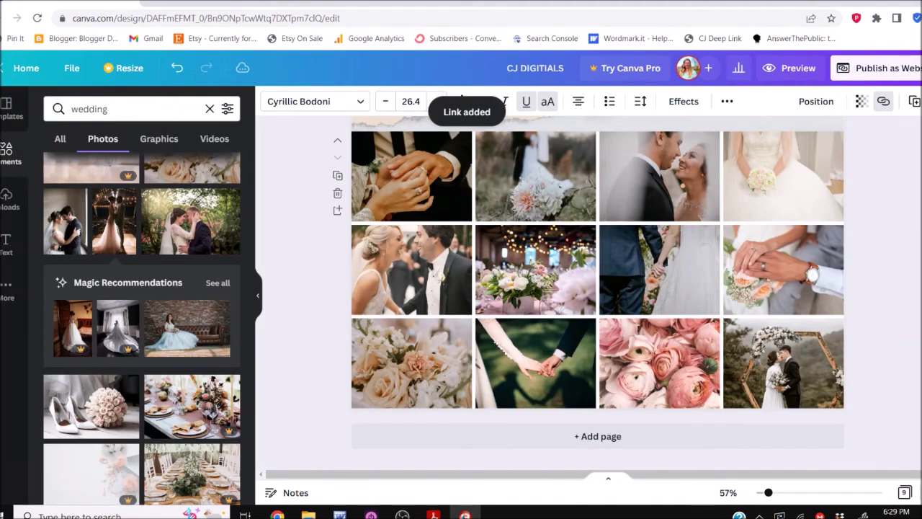
scroll(598, 288, "up", 10)
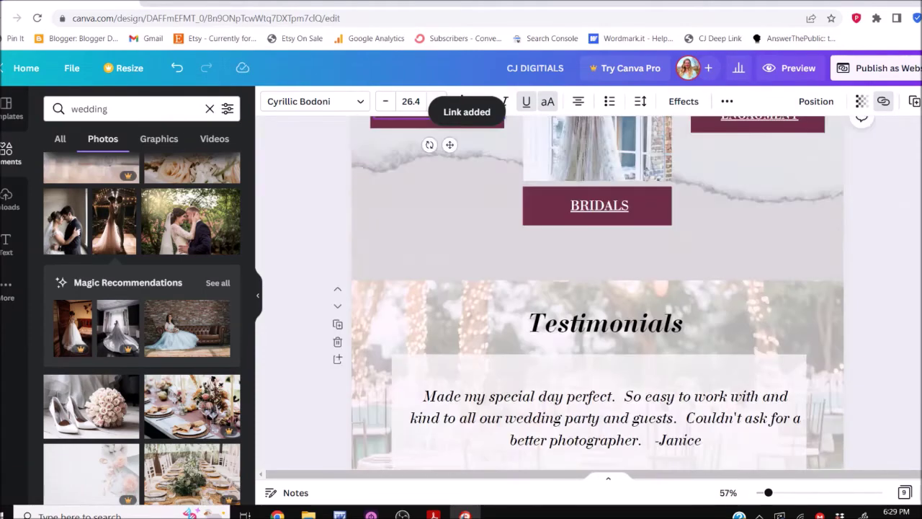
scroll(460, 310, "up", 3)
key("Escape")
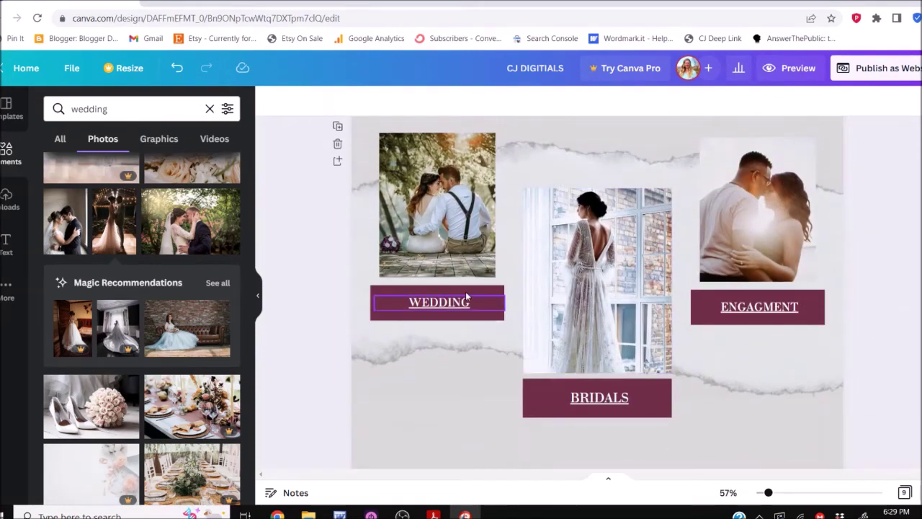
left_click(462, 306)
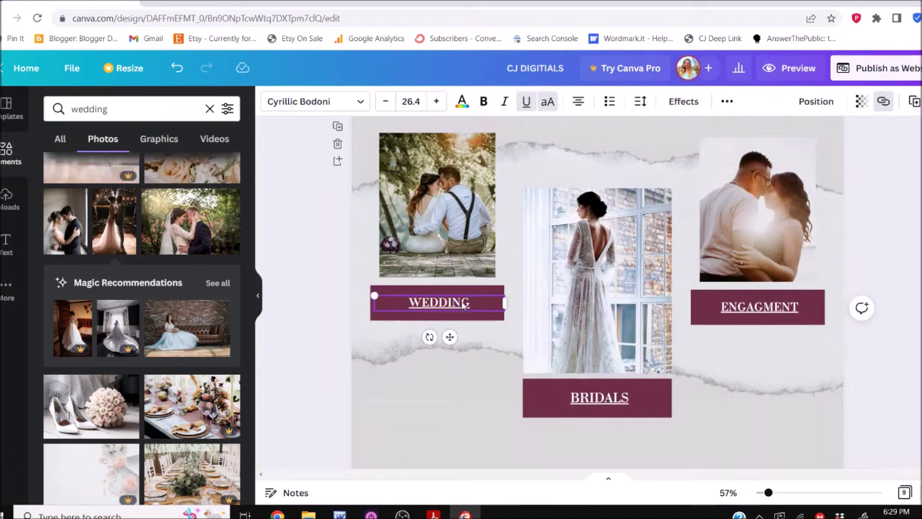
left_click(884, 105)
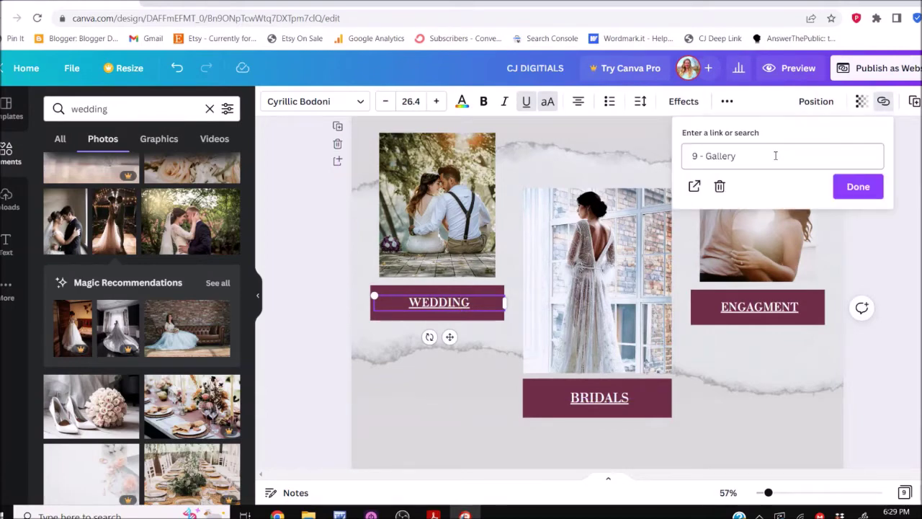
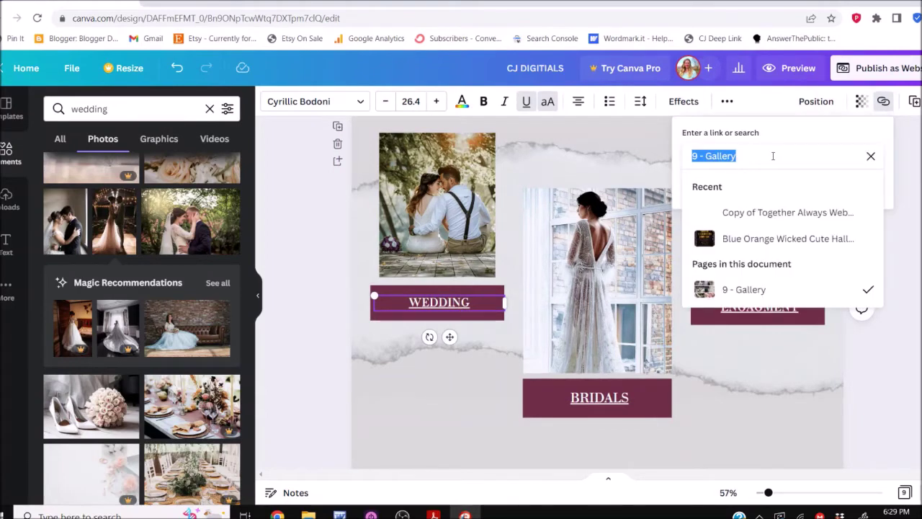
Clear the 9 - Gallery link from the WEDDING label's link entry, leaving it empty
key("ctrl+v")
key("ctrl+a")
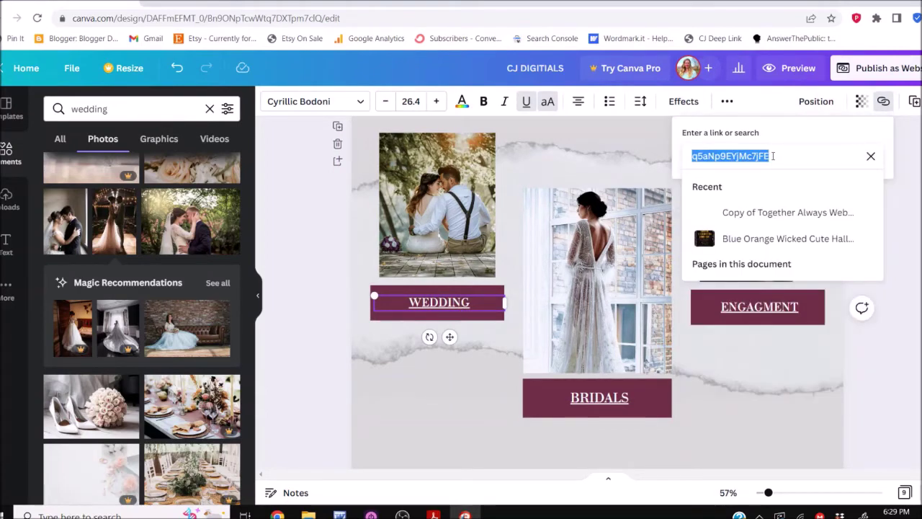
type("\\")
key("BackSpace")
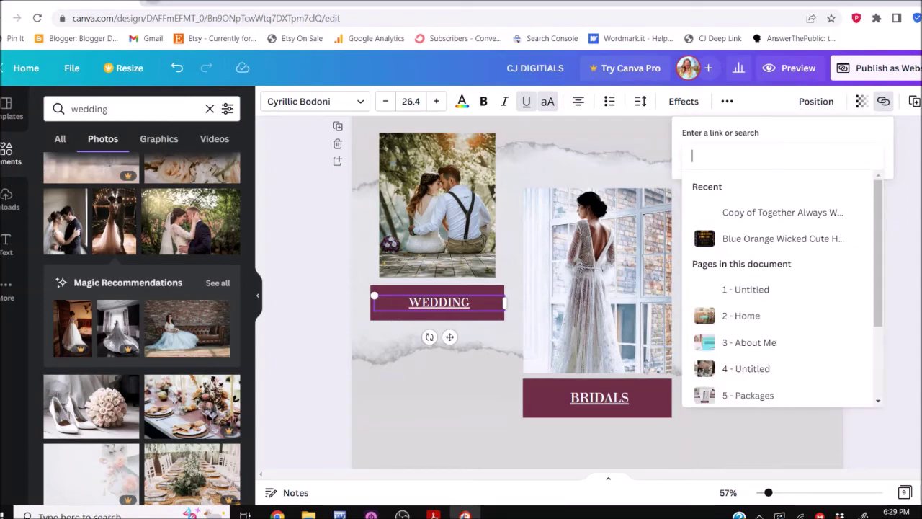
left_click(158, 2)
Load weddingphotos.com in a new Chrome tab and copy its web address
type("weddingphoto")
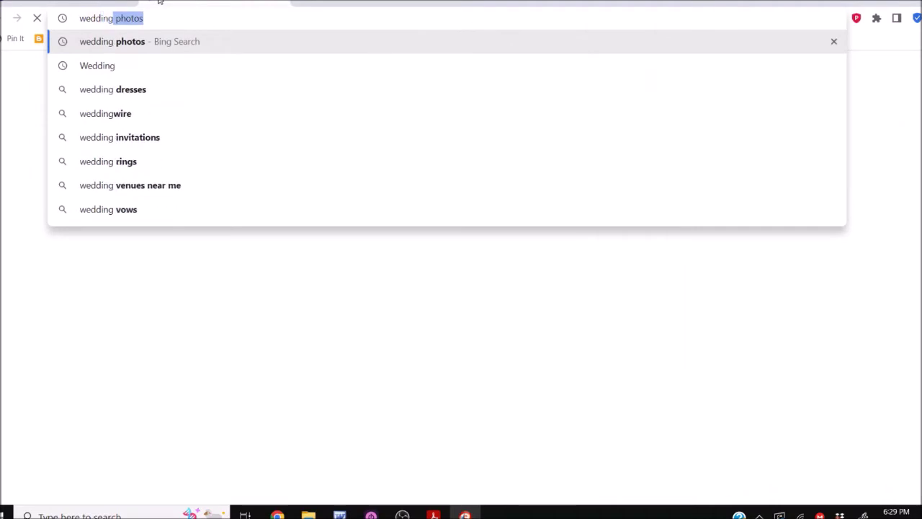
type("s.com")
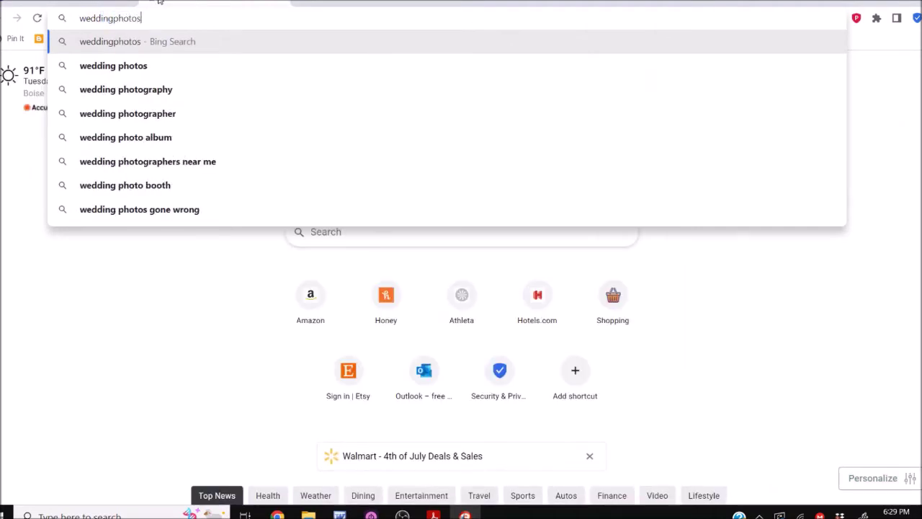
key("Return")
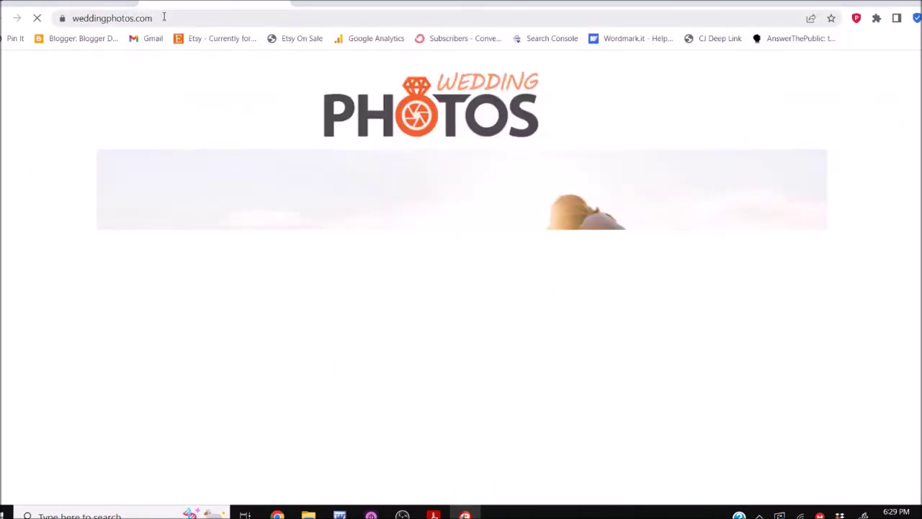
left_click(163, 16)
key("ctrl+c")
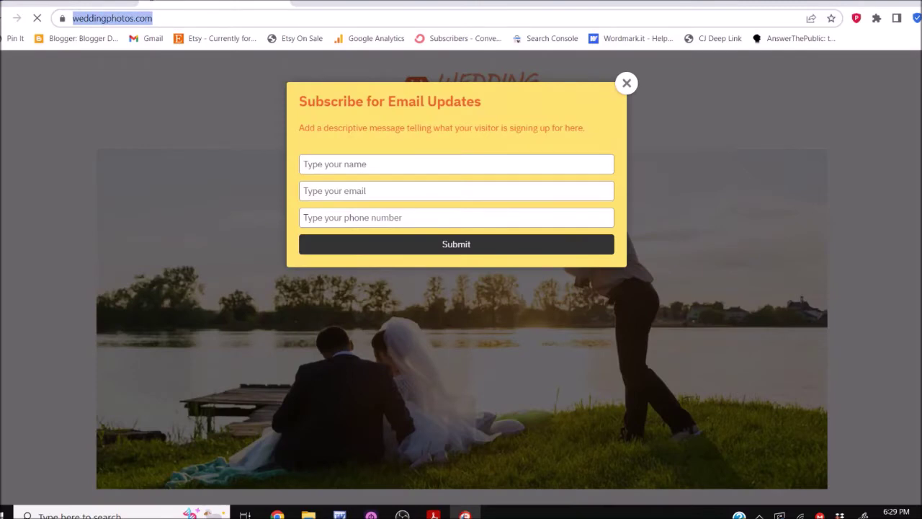
key("ctrl+w")
Back in Canva, try pasting the weddingphotos.com address over the Gallery link, then cancel
left_click(765, 160)
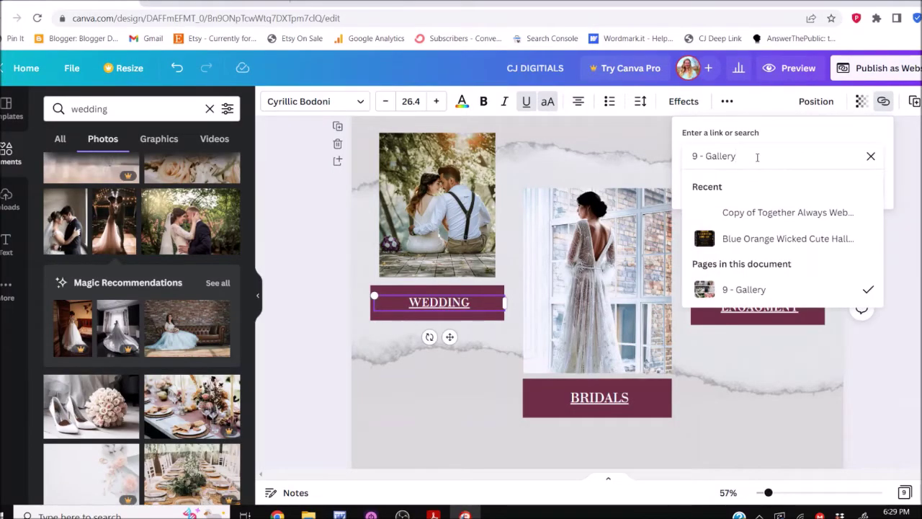
key("ctrl+a")
key("ctrl+v")
key("ctrl+z")
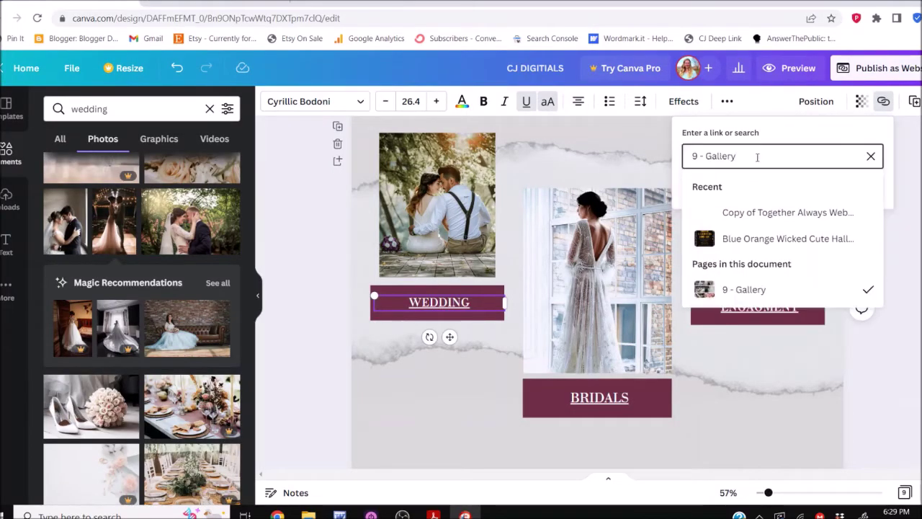
key("ctrl+a")
key("ctrl+v")
key("Escape")
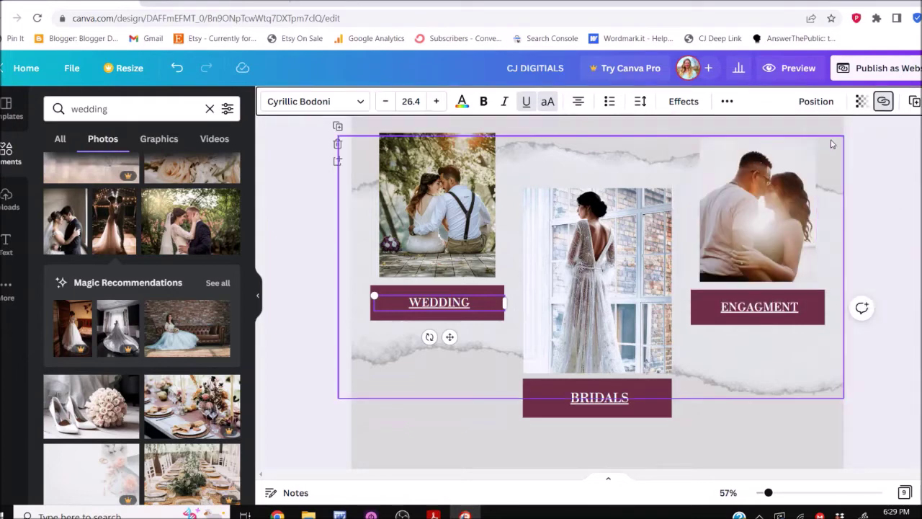
Reopen the WEDDING label's link settings and clear the Gallery page link
left_click(883, 101)
left_click(821, 162)
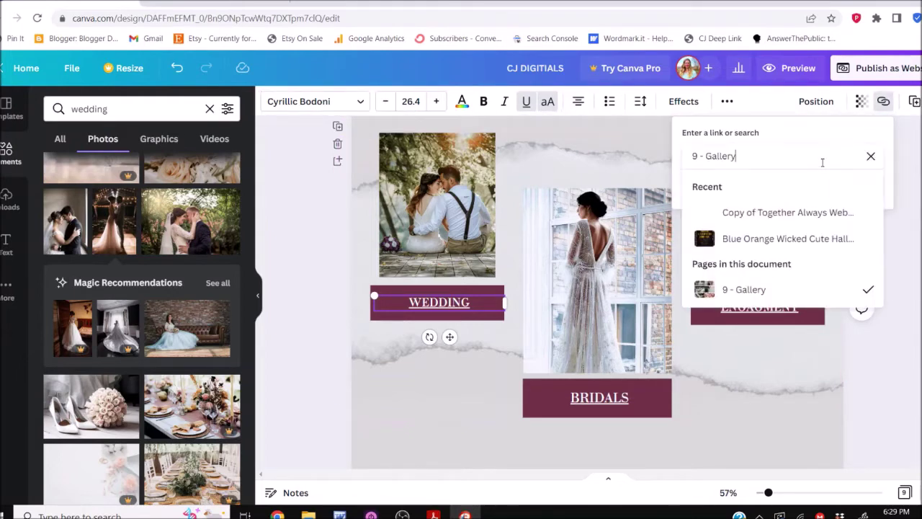
left_click(870, 155)
scroll(597, 288, "up", 5)
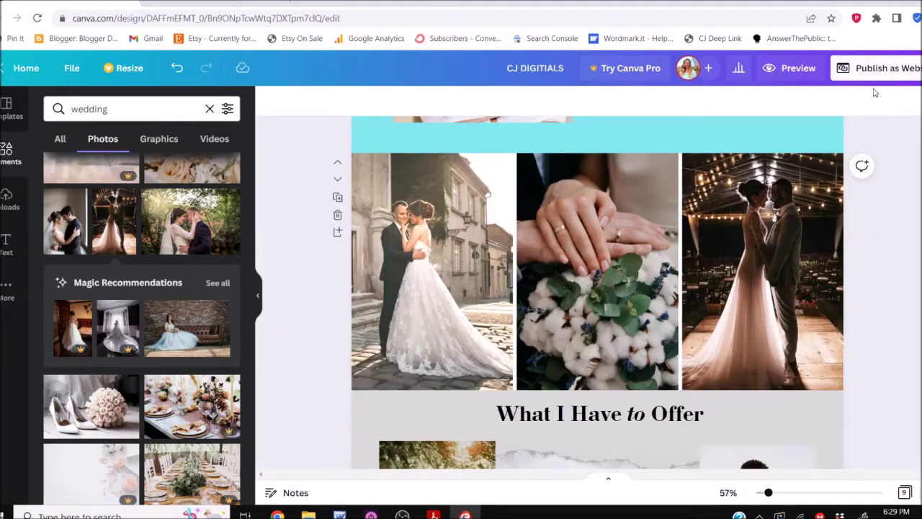
scroll(597, 288, "down", 5)
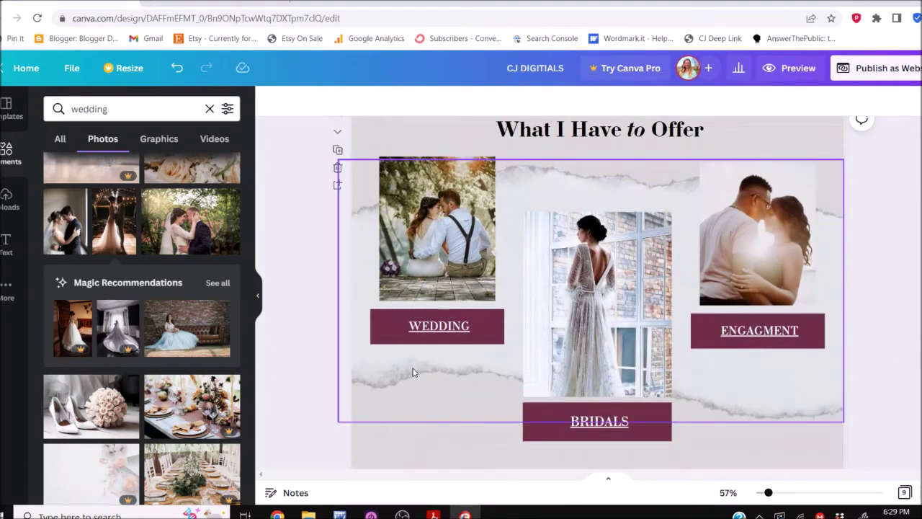
left_click(431, 328)
left_click(883, 101)
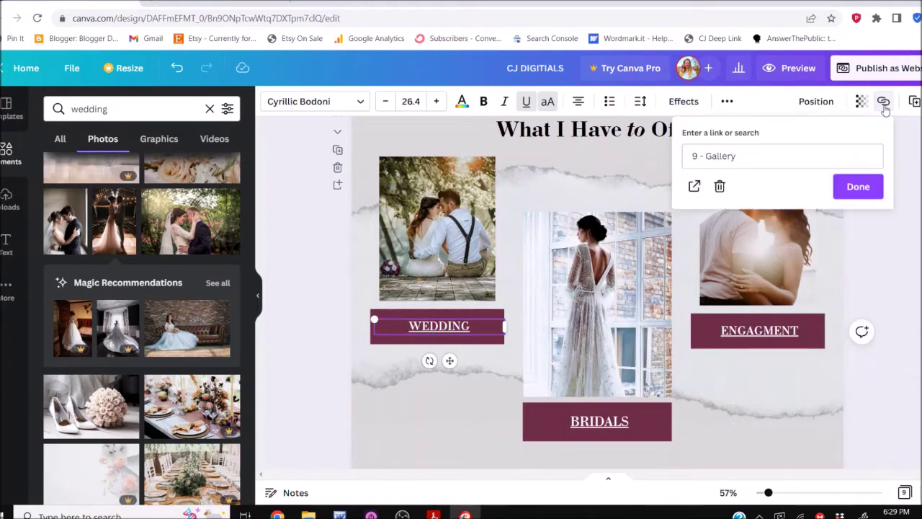
left_click(722, 185)
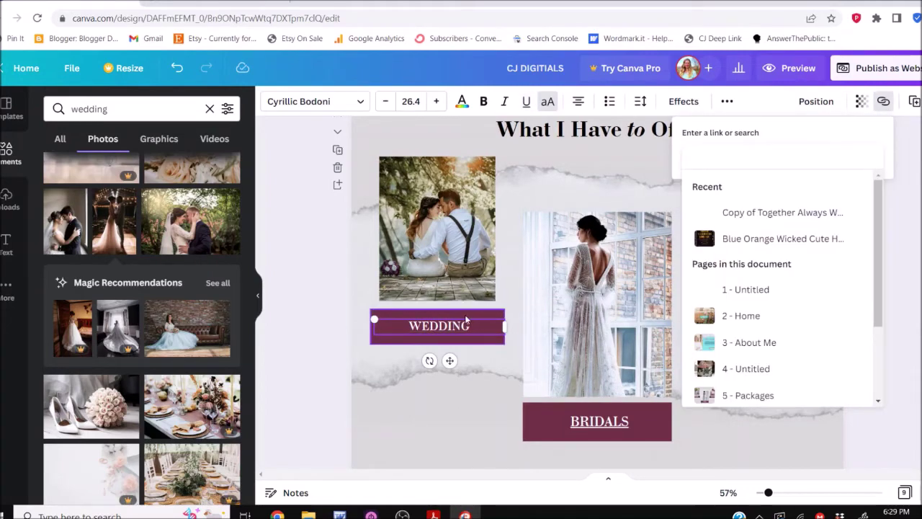
left_click(725, 158)
key("ctrl+v")
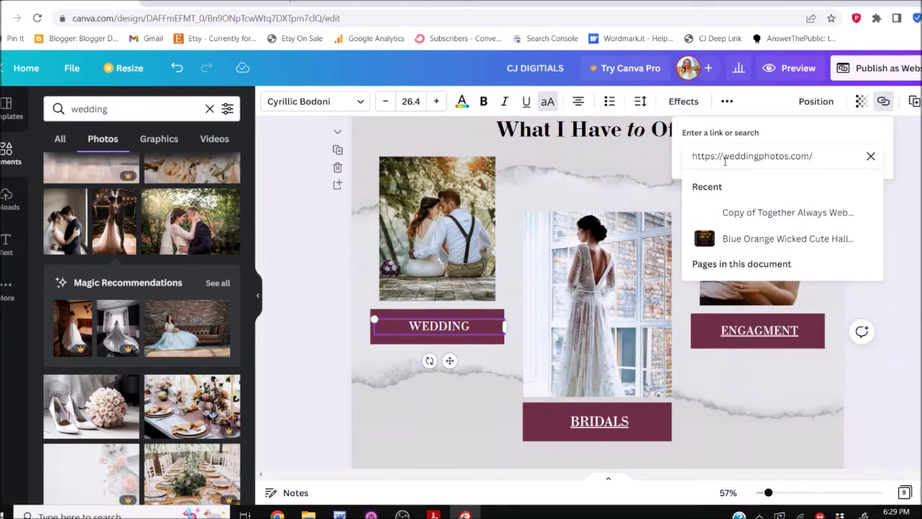
key("Return")
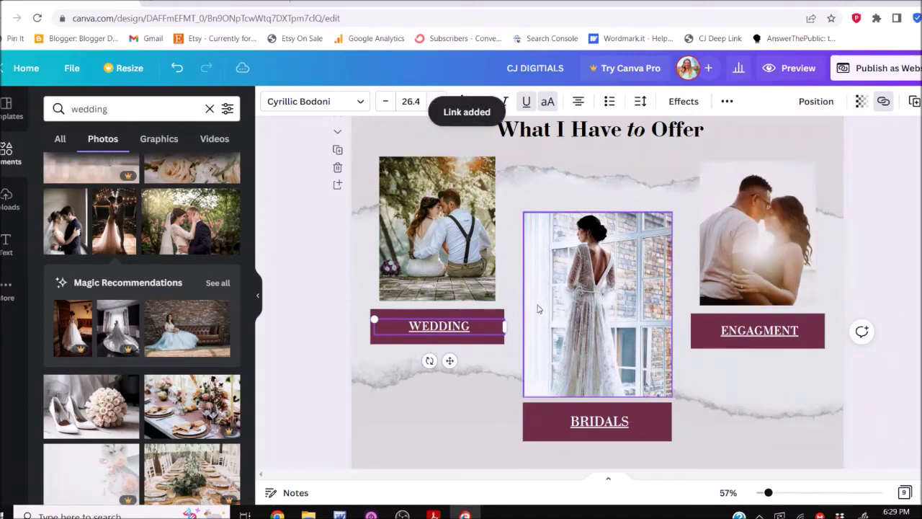
left_click(890, 100)
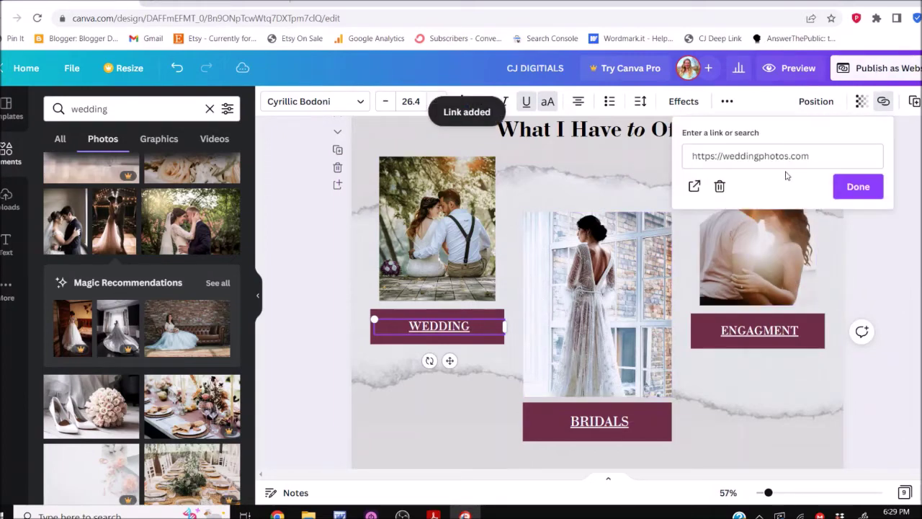
left_click(857, 189)
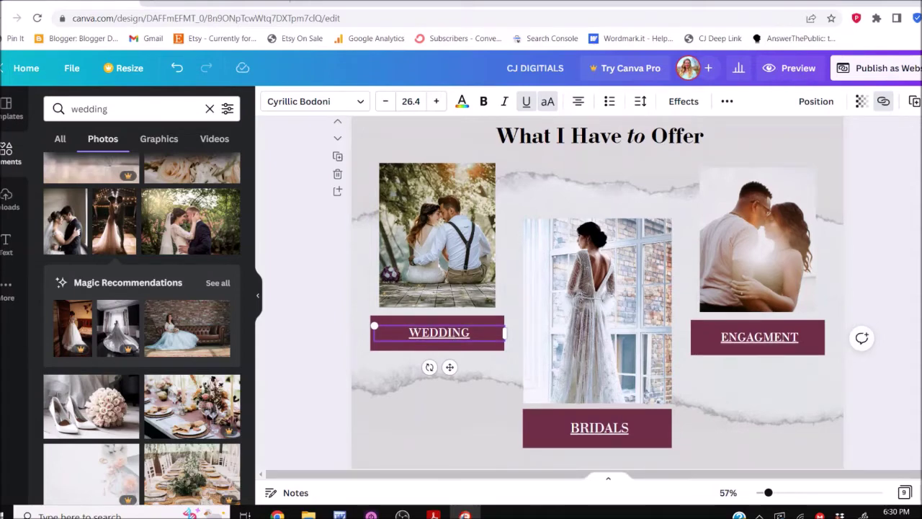
Scroll down to the Testimonials page and select its venue background photo
scroll(598, 288, "down", 5)
scroll(597, 293, "down", 5)
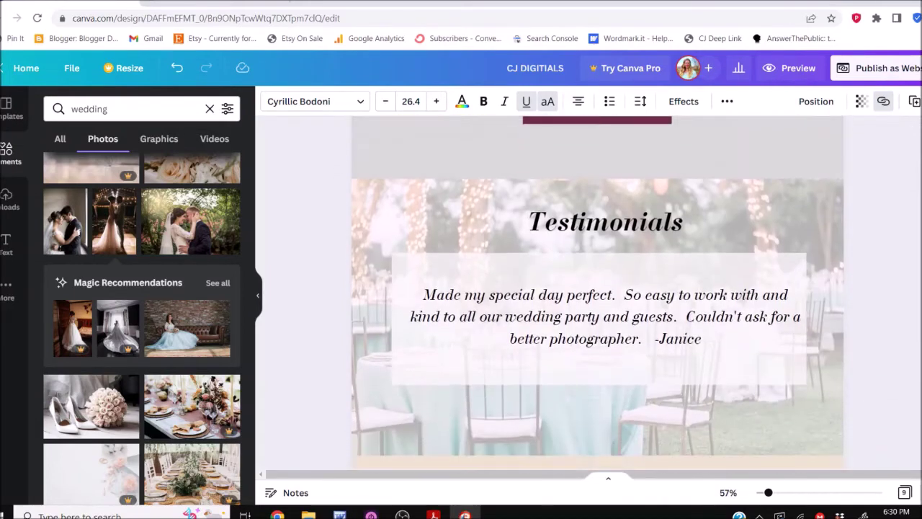
scroll(598, 292, "up", 7)
scroll(598, 292, "down", 5)
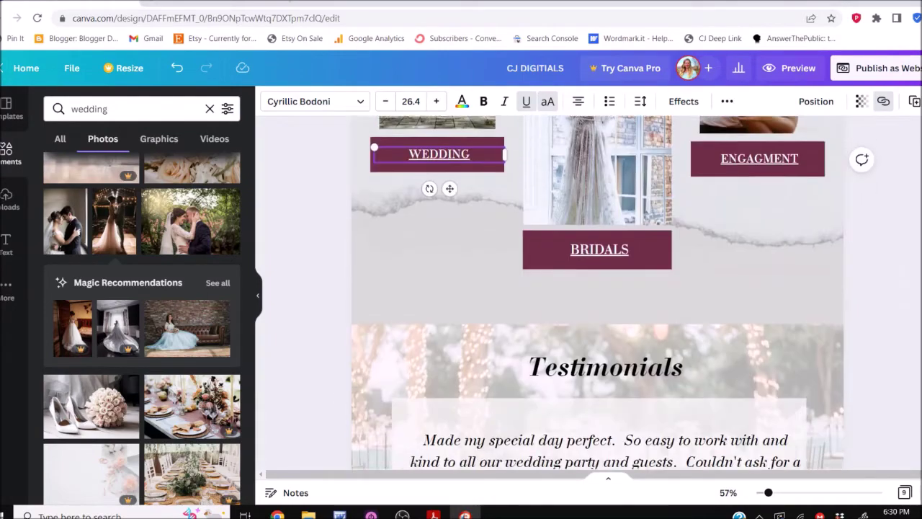
scroll(598, 293, "up", 2)
scroll(646, 252, "down", 4)
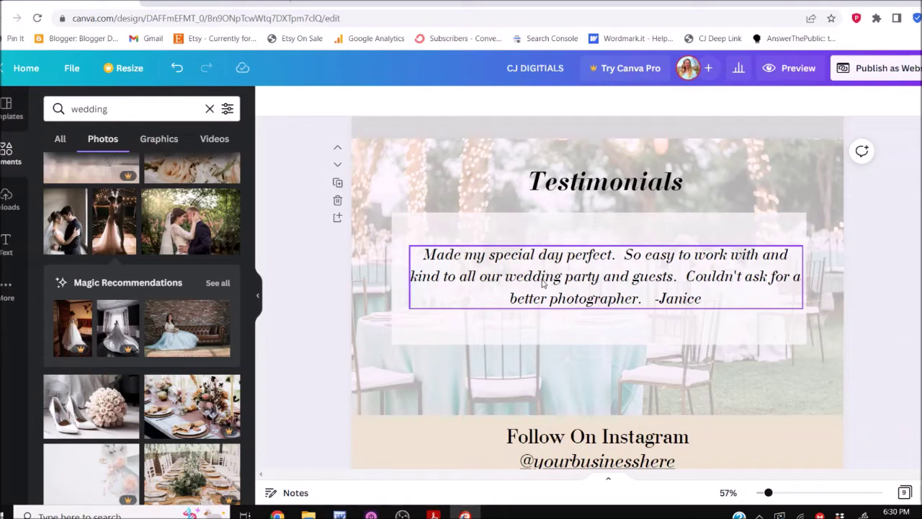
scroll(543, 283, "down", 1)
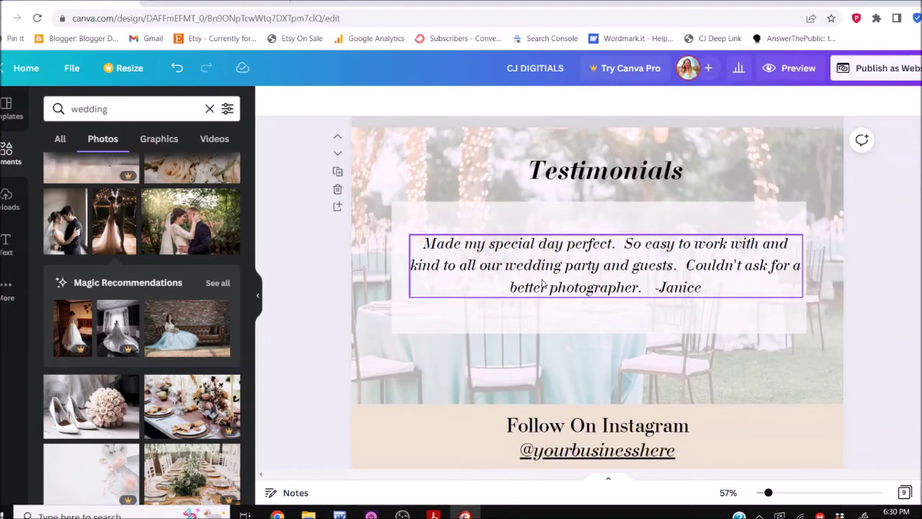
scroll(543, 284, "up", 1)
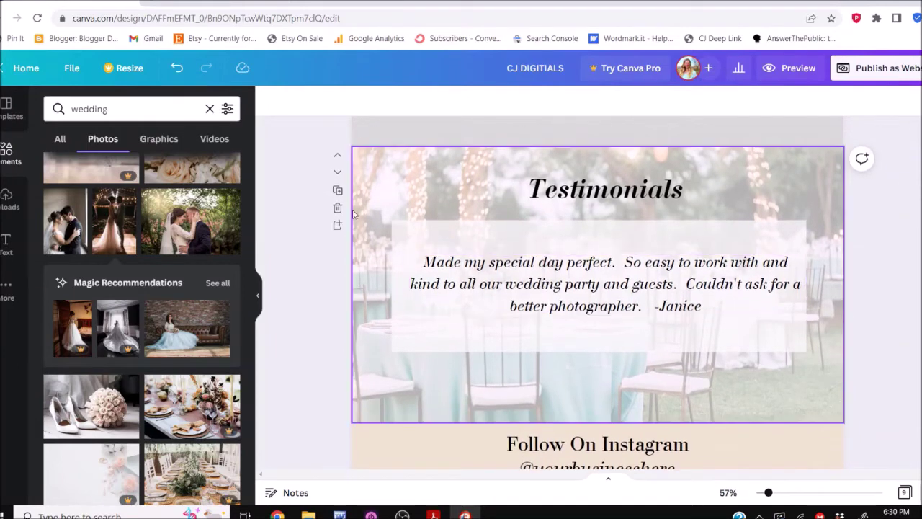
left_click(427, 183)
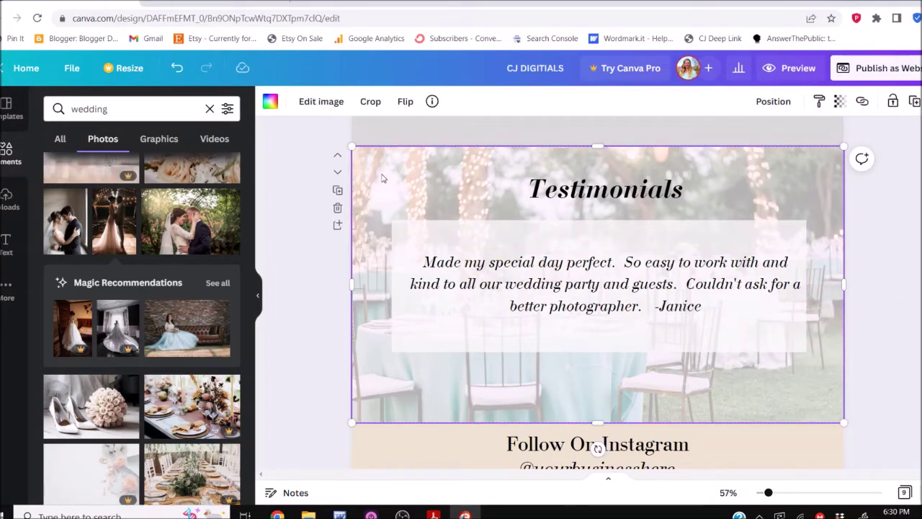
Delete the Testimonials page, then restore it
left_click(341, 214)
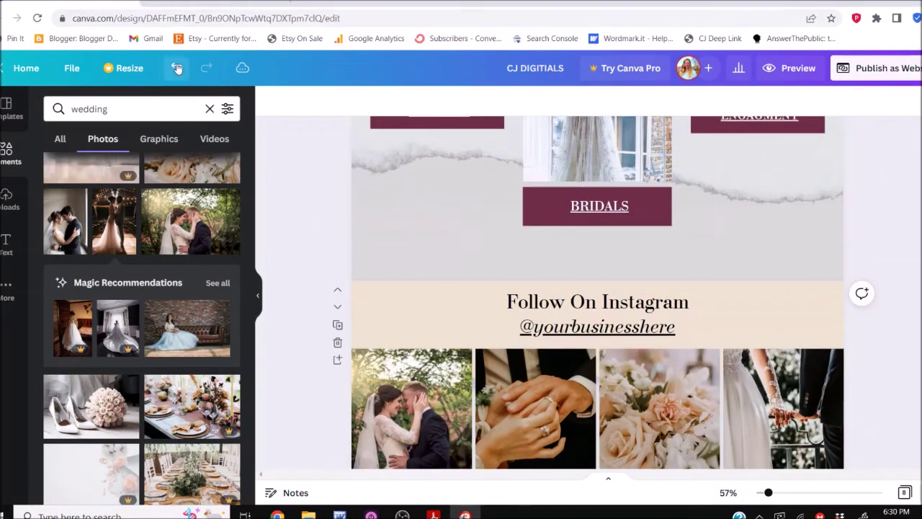
left_click(177, 67)
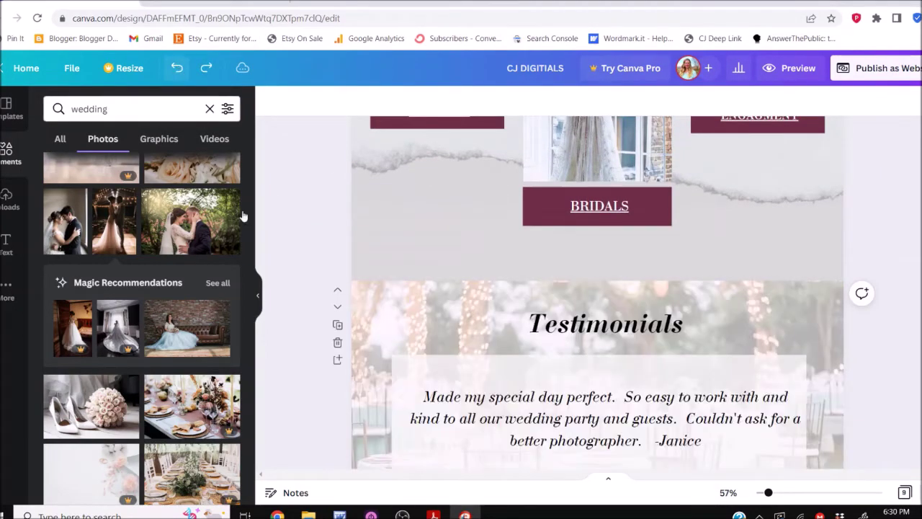
scroll(313, 323, "down", 2)
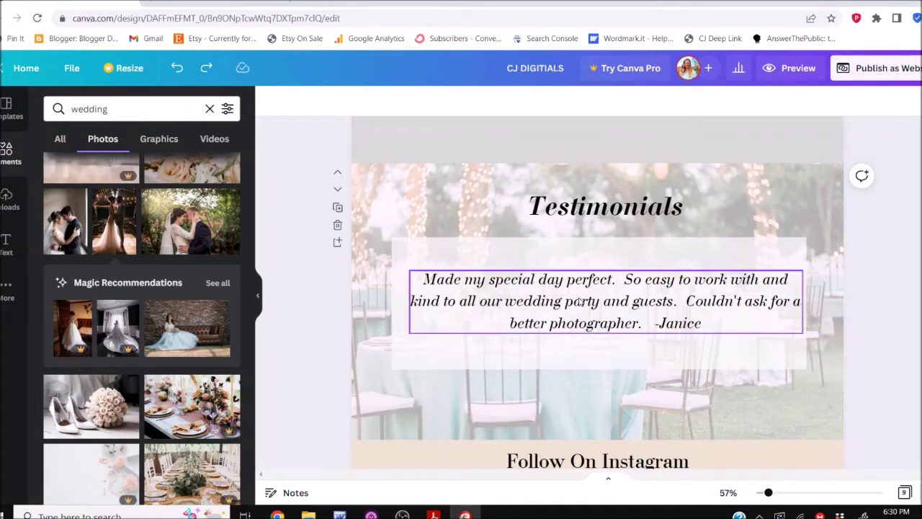
Try stretching the translucent quote box lower, undo it, and select the background photo
left_click(488, 366)
left_click_drag(598, 367, 599, 426)
left_click(605, 324)
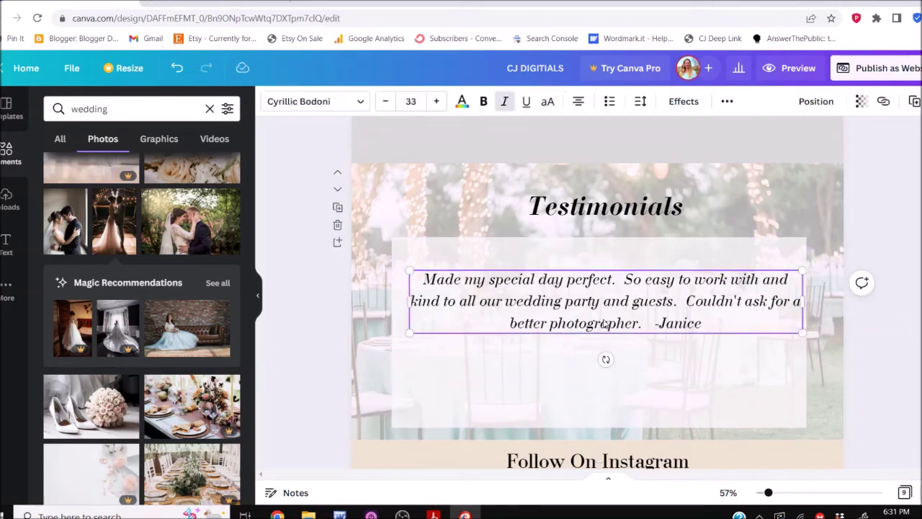
key("ctrl+z")
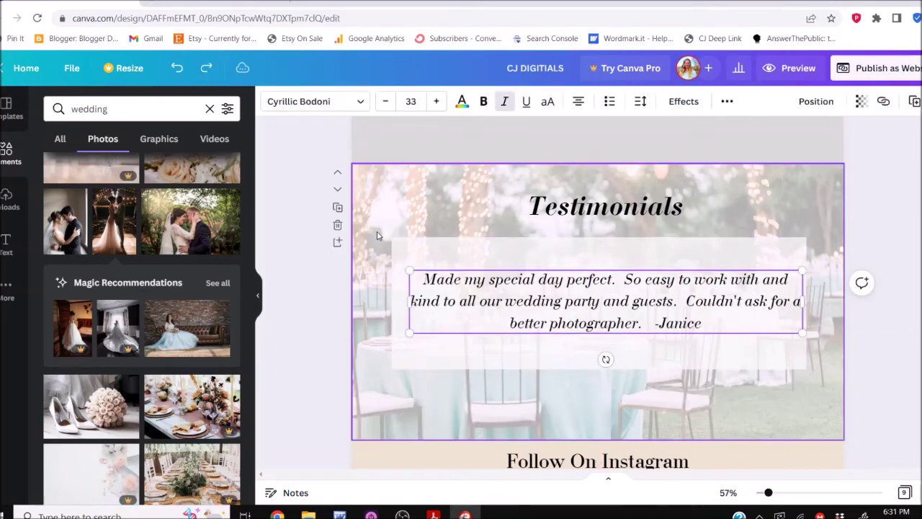
left_click(371, 212)
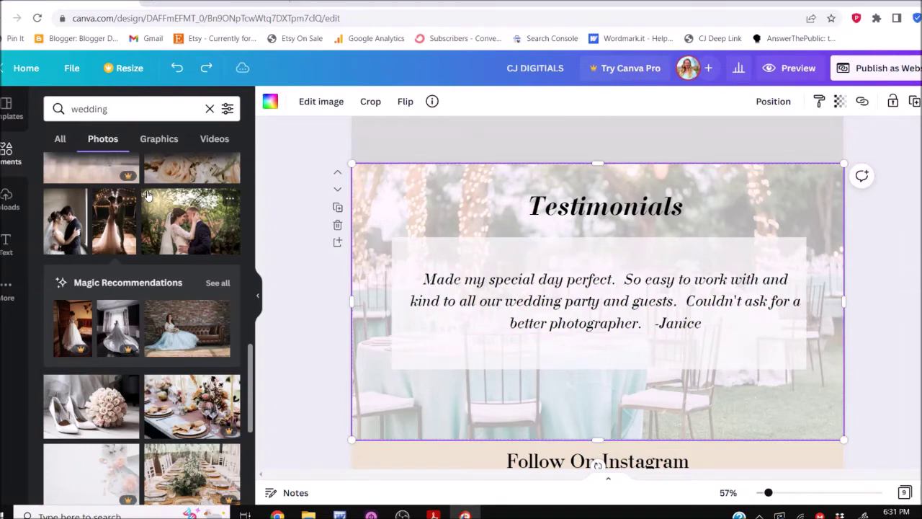
Drop the table-setting wedding photo onto the Testimonials background in place of the venue photo
scroll(148, 196, "down", 2)
left_click_drag(173, 283, 432, 209)
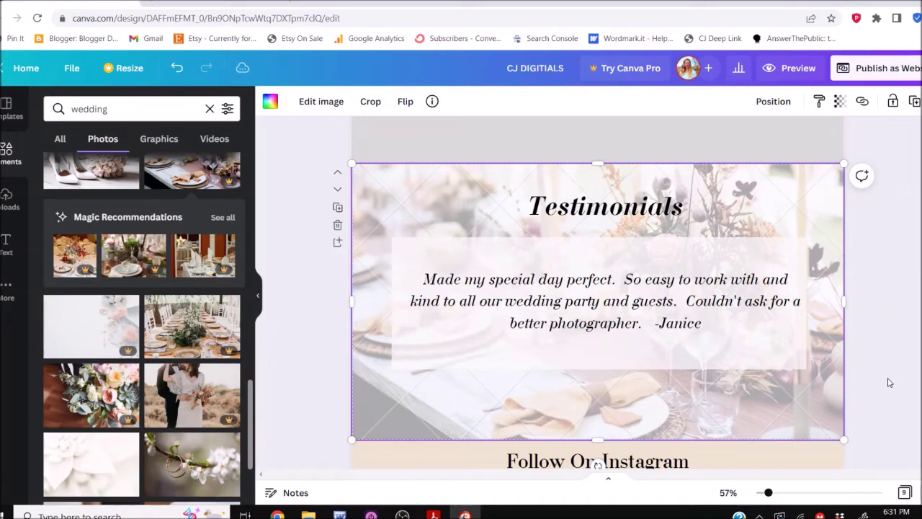
scroll(888, 382, "down", 5)
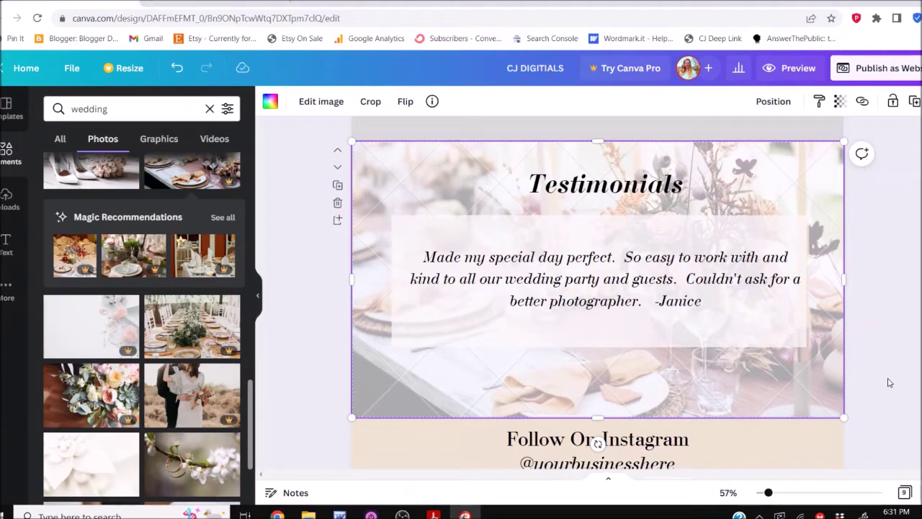
scroll(888, 382, "down", 4)
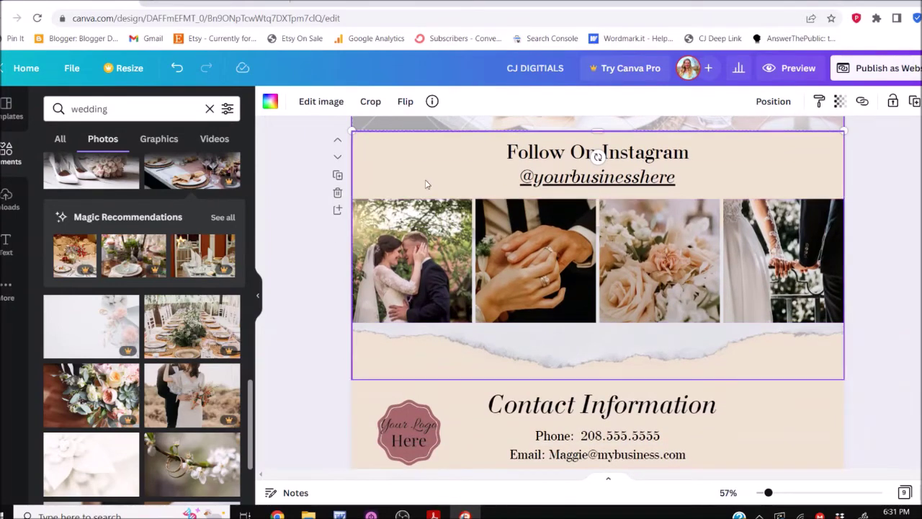
Change the Follow On Instagram background from beige to light grey, after briefly trying light blue
left_click(412, 152)
left_click(380, 162)
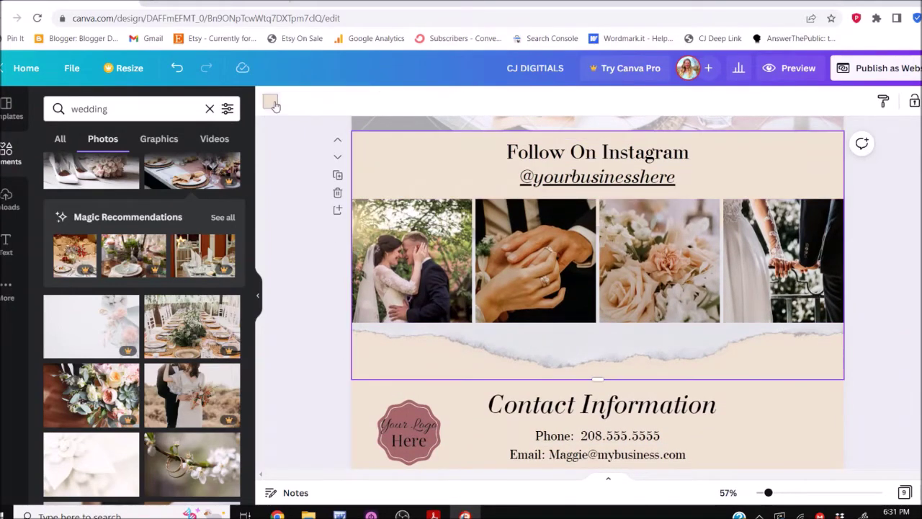
left_click(271, 103)
left_click(192, 166)
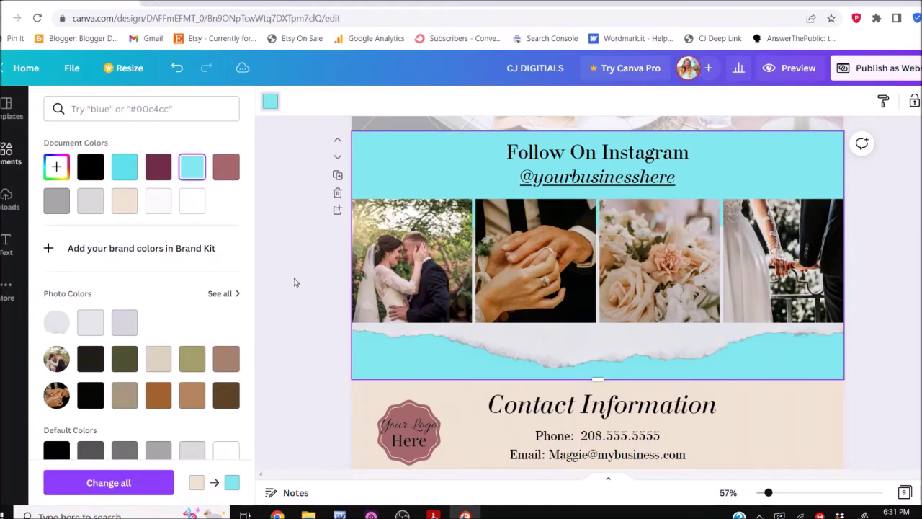
left_click(94, 202)
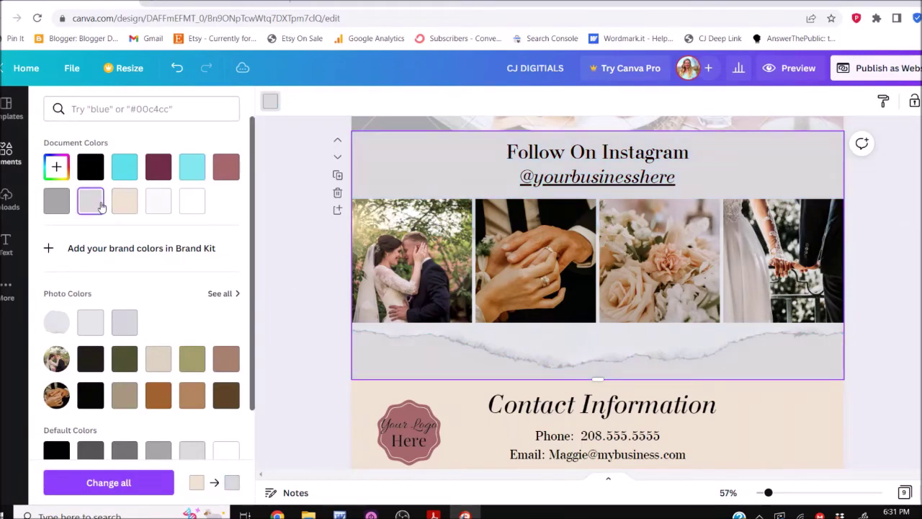
left_click(291, 311)
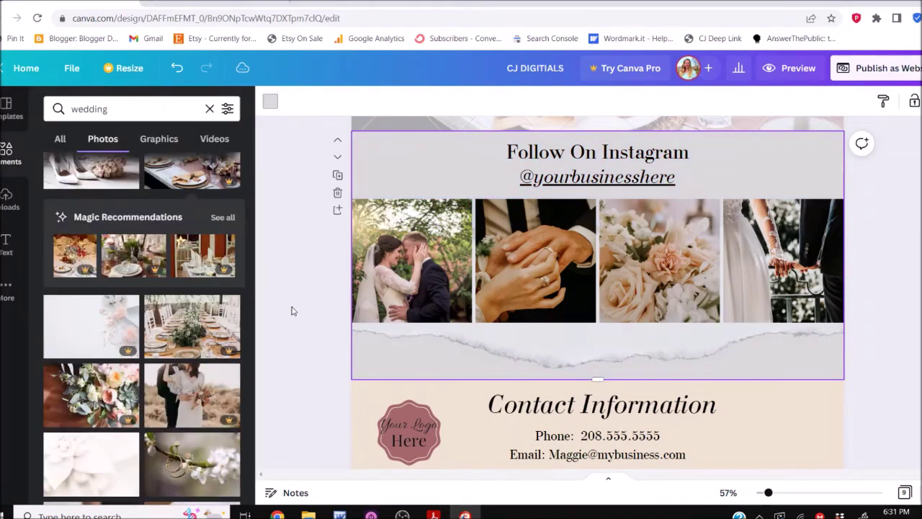
left_click(629, 180)
key("BackSpace")
key("BackSpace")
key("BackSpace")
key("BackSpace")
key("BackSpace")
key("BackSpace")
key("BackSpace")
key("BackSpace")
key("BackSpace")
key("BackSpace")
key("BackSpace")
key("BackSpace")
key("BackSpace")
key("BackSpace")
key("BackSpace")
key("BackSpace")
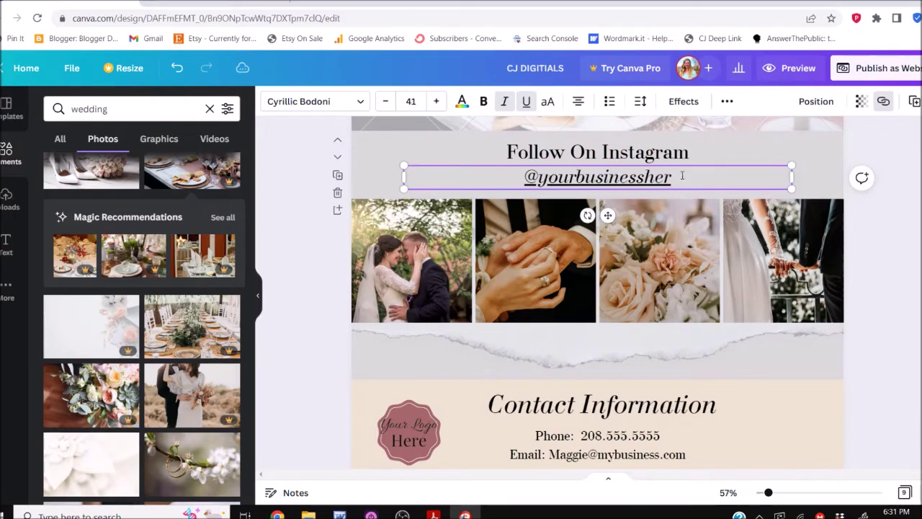
type("stephaine")
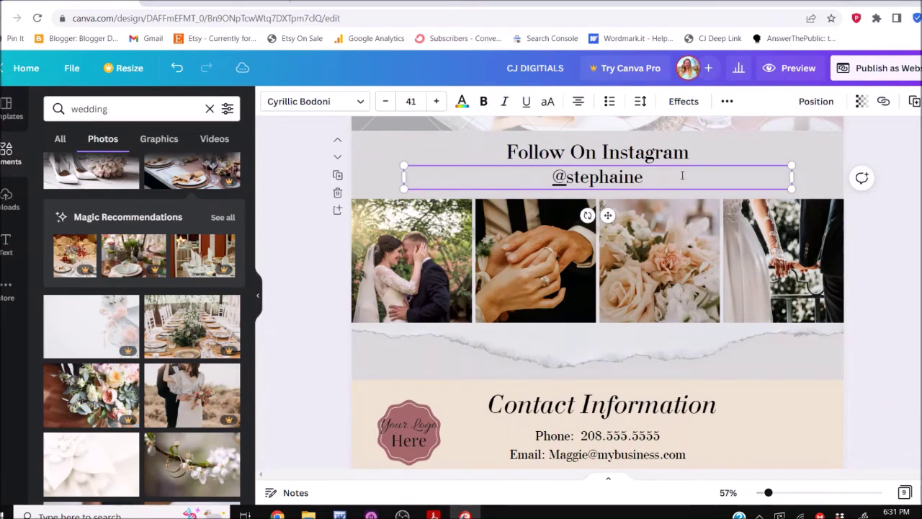
key("ctrl+a")
type("@")
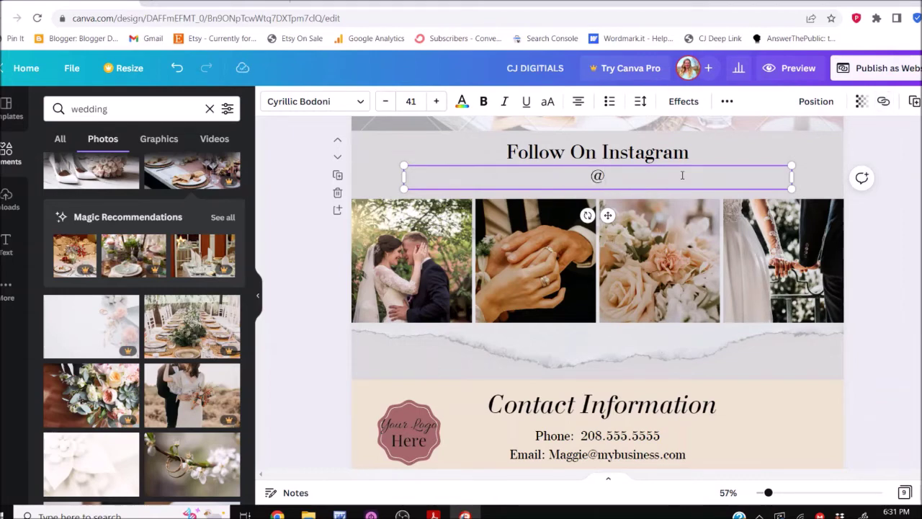
type("stephaniephotos")
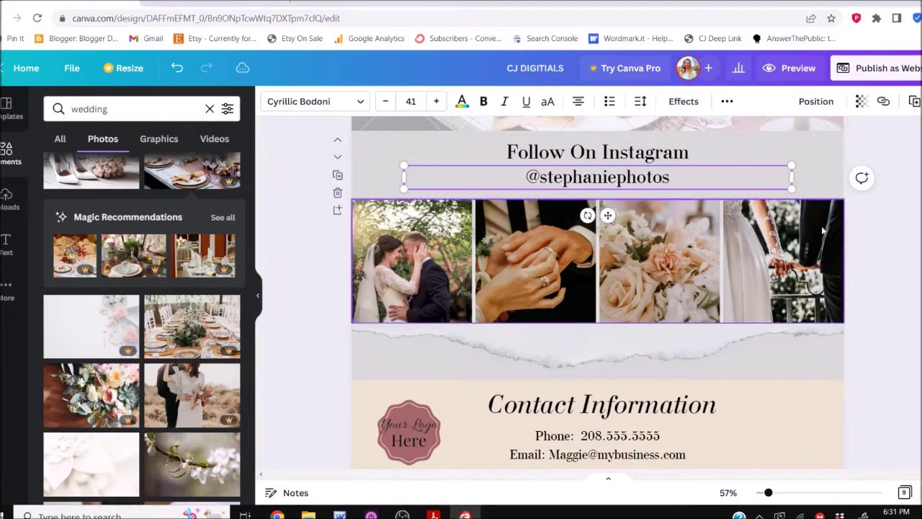
Make the new Instagram handle italic
left_click(873, 258)
left_click(661, 177)
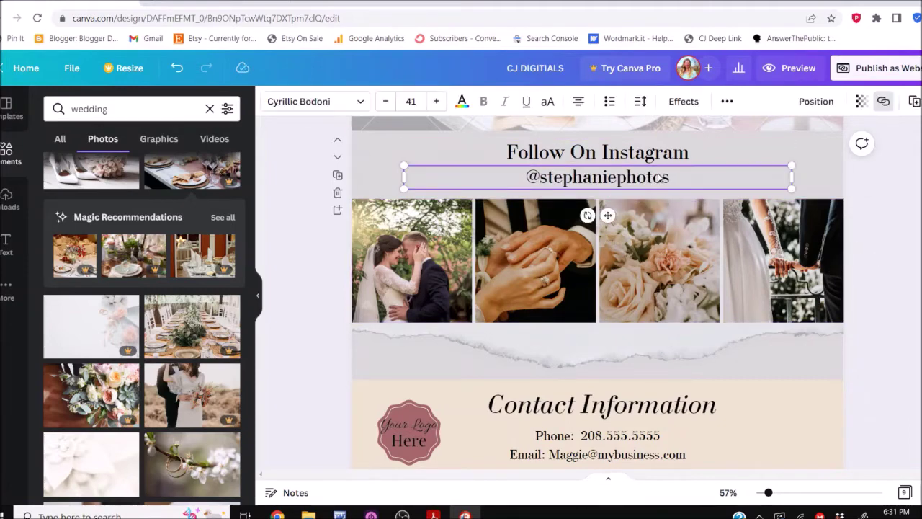
left_click(502, 101)
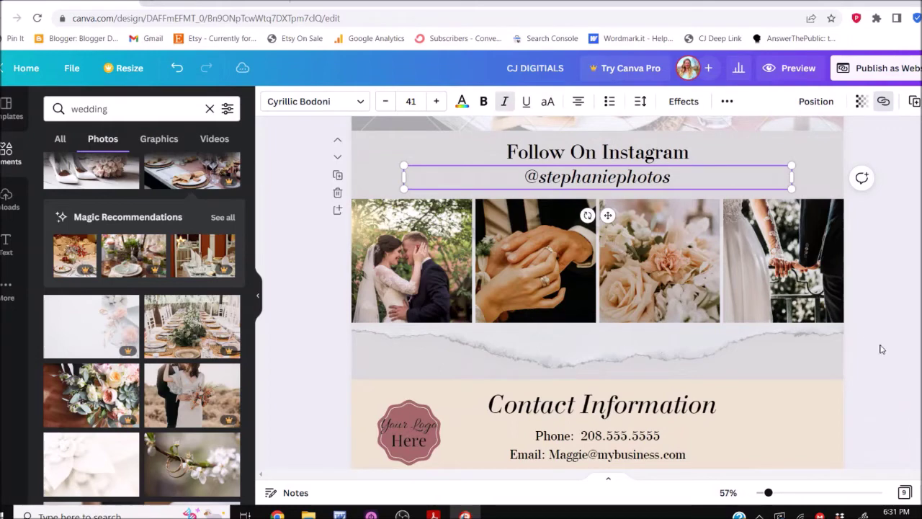
left_click(519, 265)
Fill the four Instagram frames with table-setting, bride-with-bouquet, rings-on-branch and joined-hands photos
left_click(301, 350)
left_click_drag(209, 338, 388, 287)
left_click_drag(189, 412, 533, 261)
scroll(164, 424, "down", 2)
left_click_drag(171, 362, 648, 265)
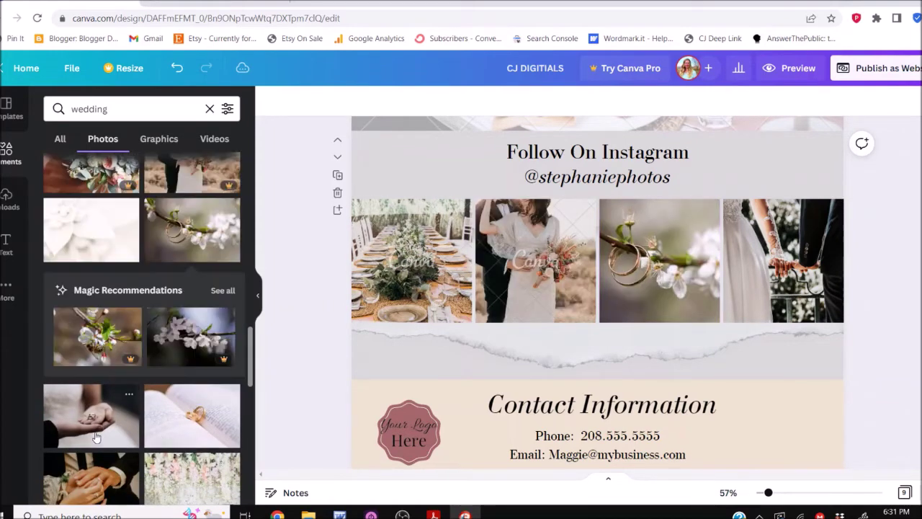
left_click_drag(98, 482, 785, 286)
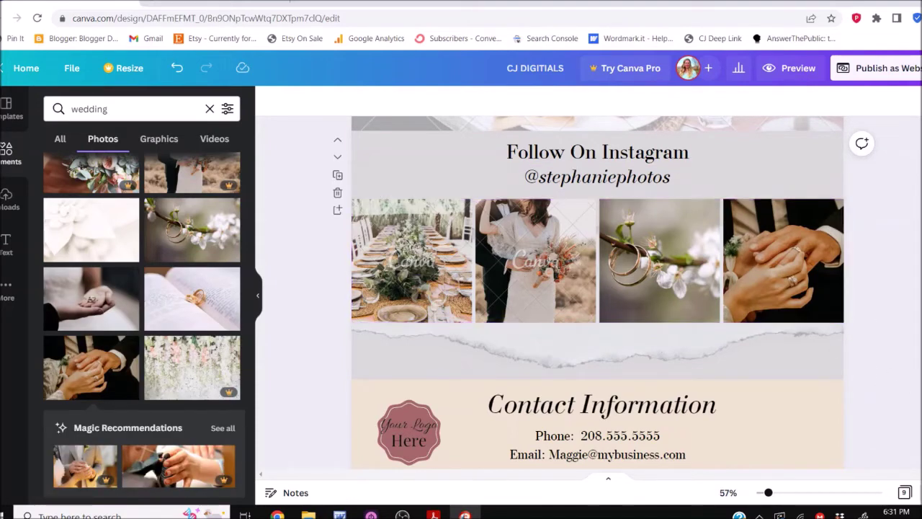
scroll(902, 396, "down", 1)
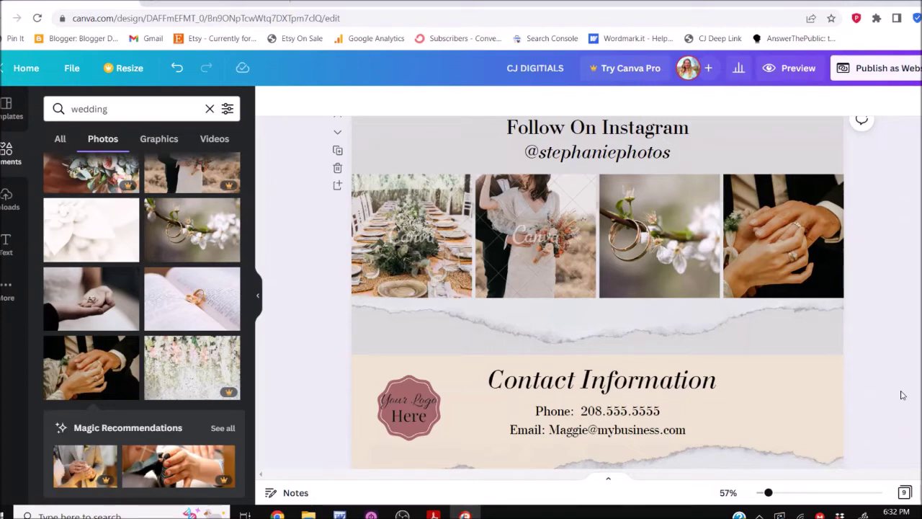
scroll(902, 395, "down", 2)
Turn the Contact Information section's background grey
left_click(782, 347)
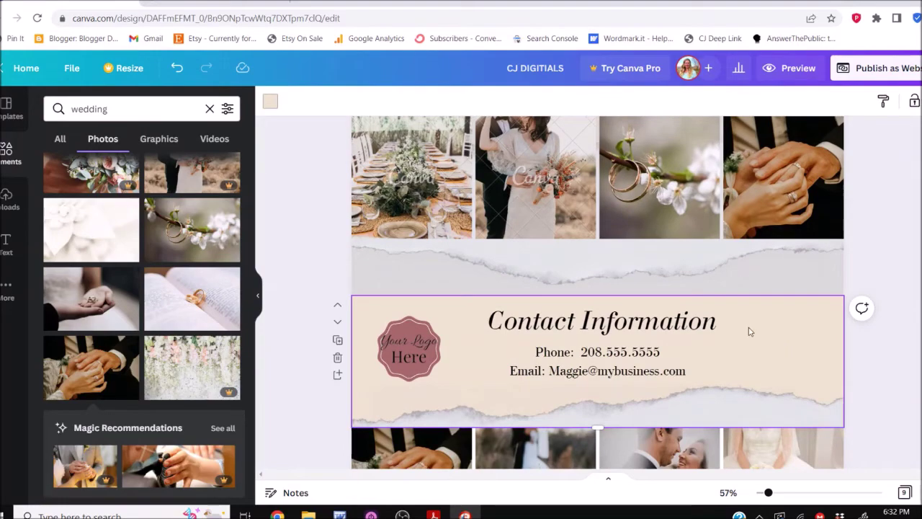
left_click(271, 102)
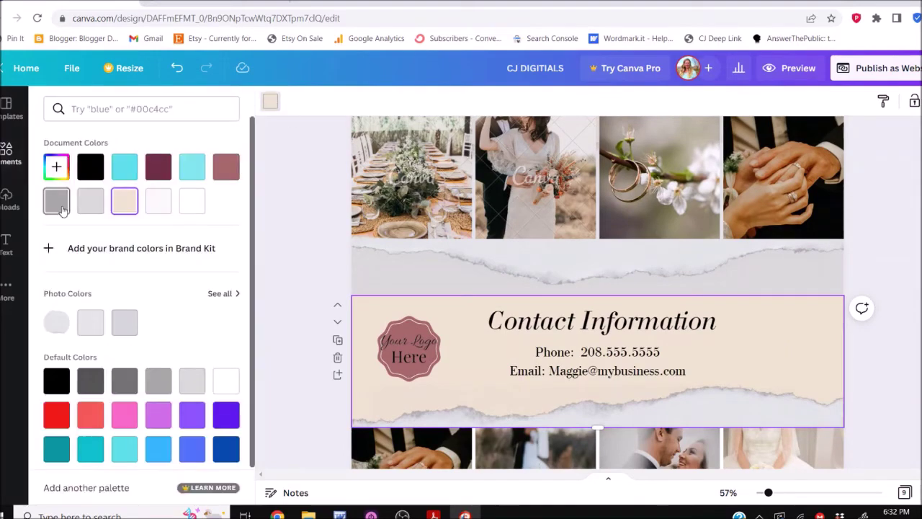
left_click(62, 209)
left_click(310, 390)
scroll(309, 390, "down", 1)
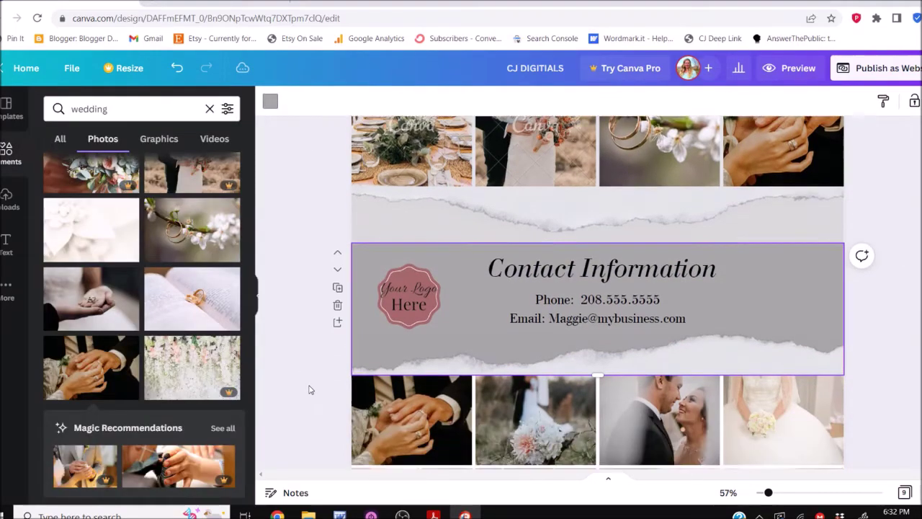
scroll(310, 389, "down", 3)
Delete the Your Logo Here placeholder and show the uploaded images
left_click(416, 186)
key("Delete")
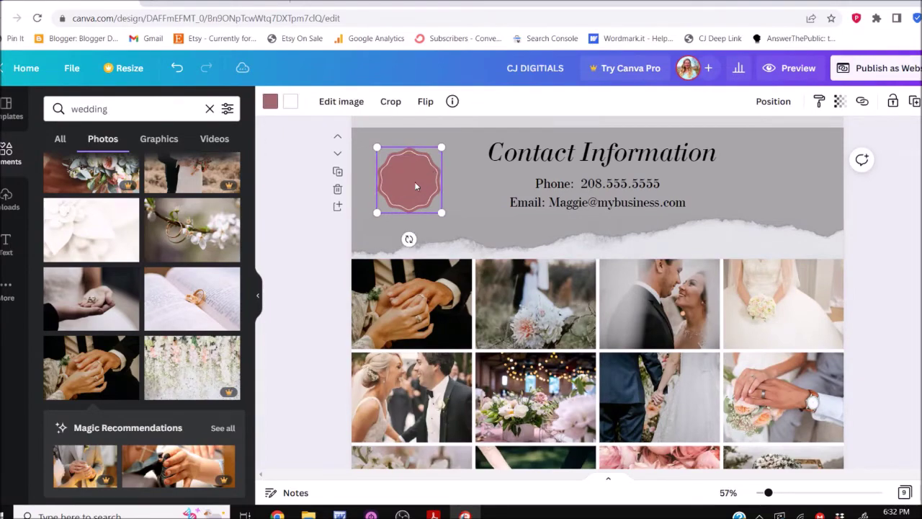
left_click(9, 199)
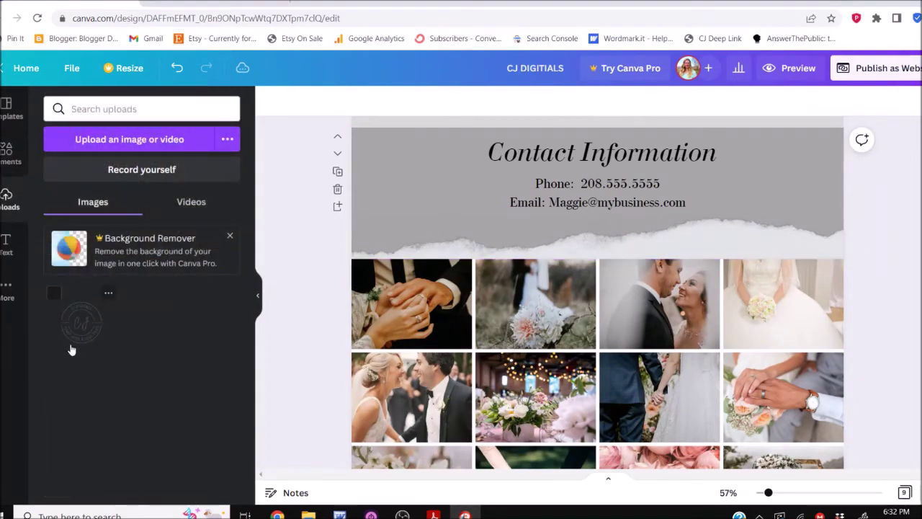
Add the uploaded CJ logo, enlarge it, and position it left of the Contact Information heading
left_click_drag(81, 322, 608, 197)
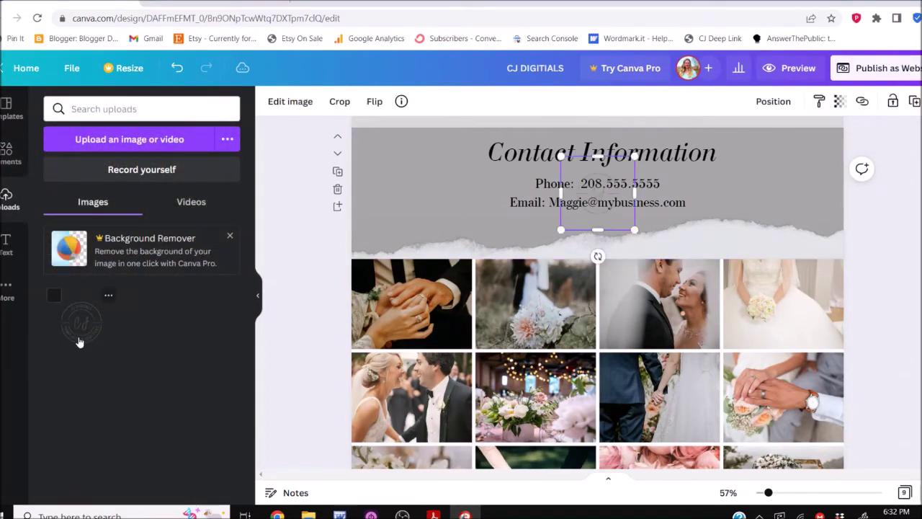
left_click(607, 229)
left_click(593, 201)
left_click_drag(593, 201, 455, 181)
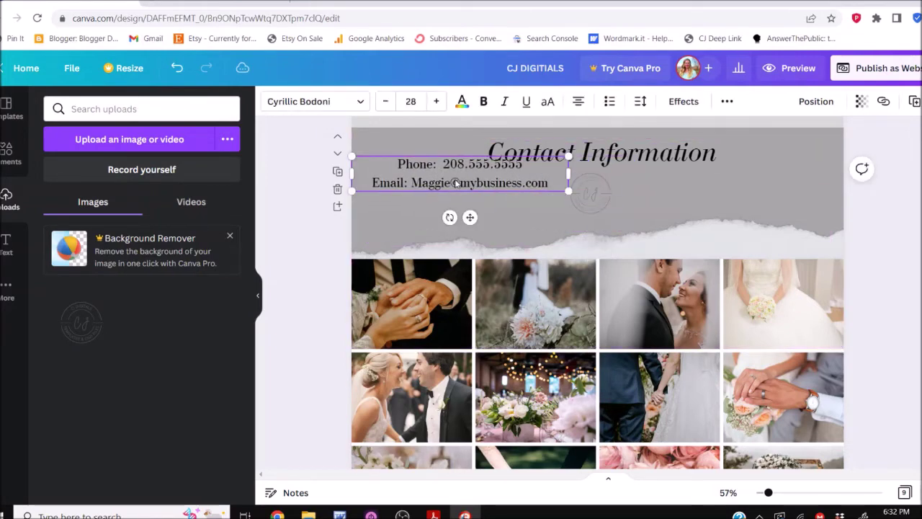
key("ctrl+z")
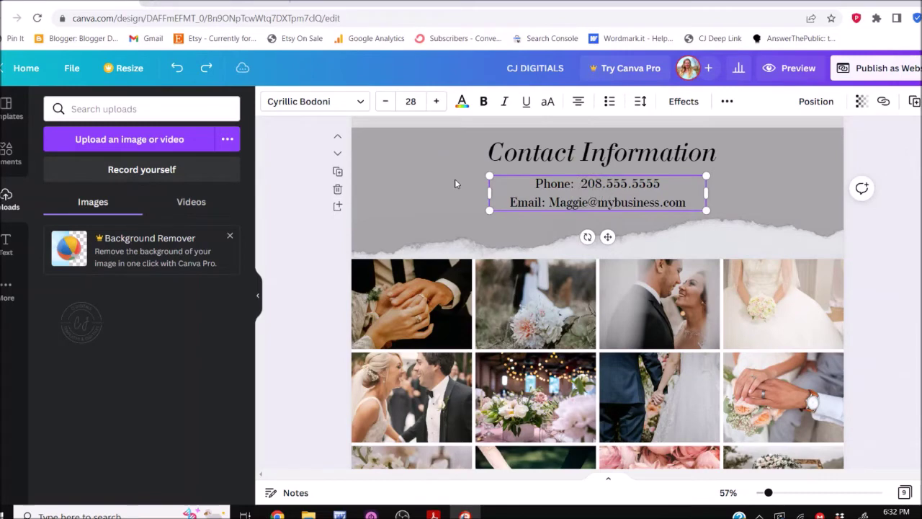
left_click(84, 324)
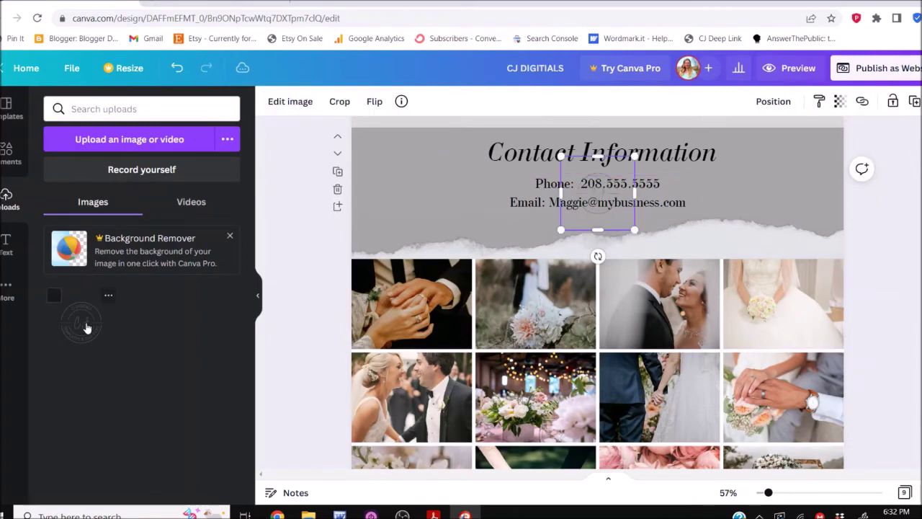
left_click(273, 355)
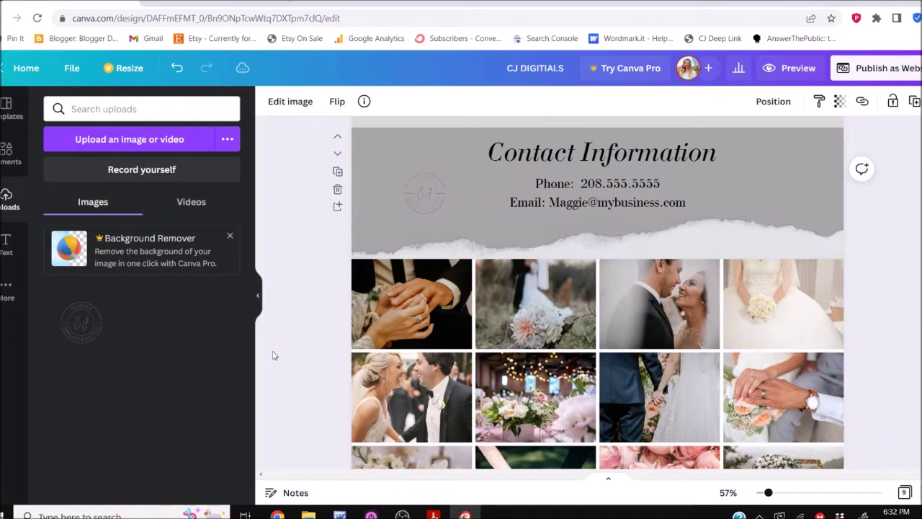
left_click(414, 193)
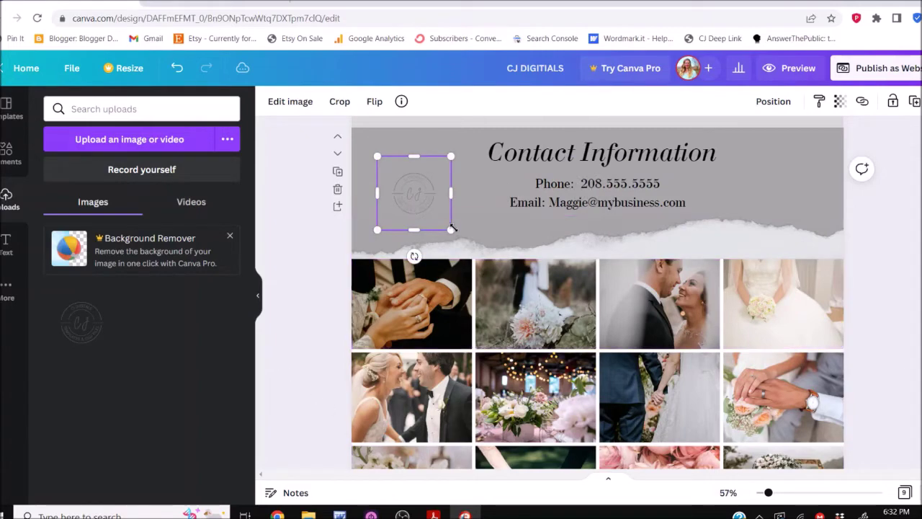
left_click_drag(450, 226, 555, 333)
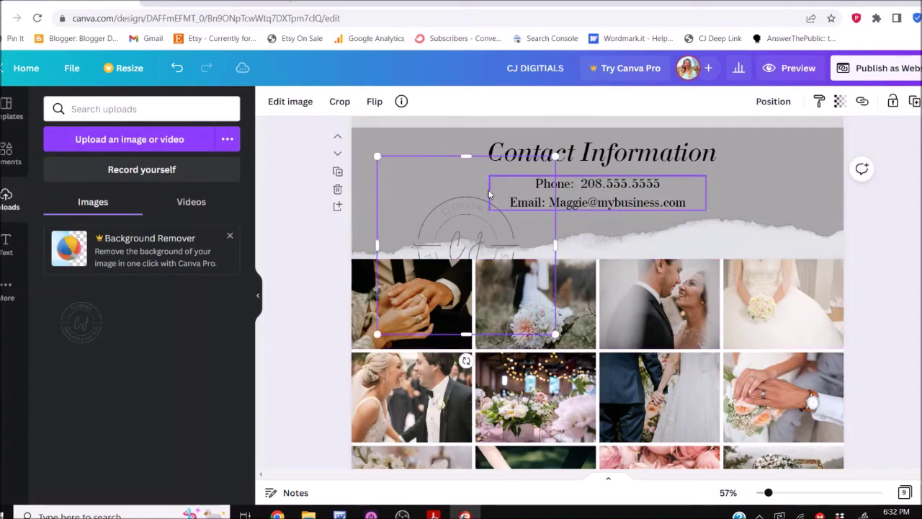
left_click_drag(479, 223, 429, 160)
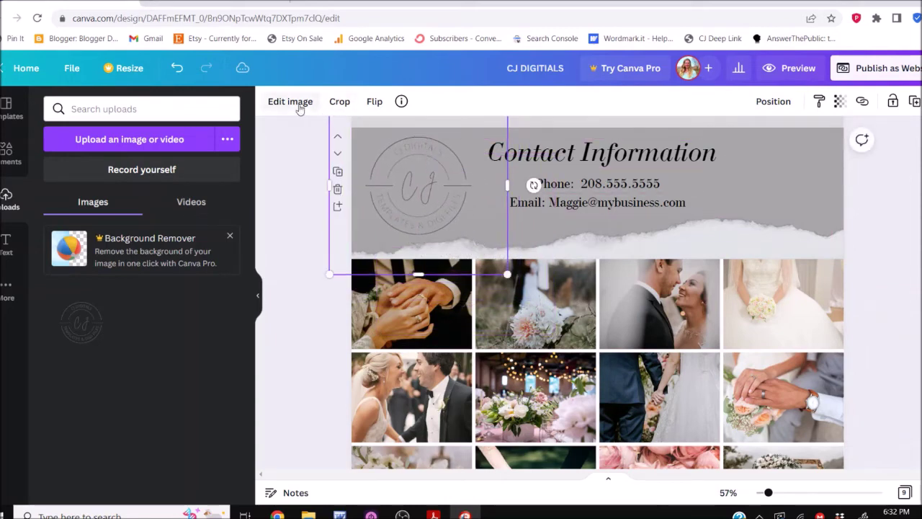
In Edit image, raise the CJ logo's saturation to 86 and contrast to 81
left_click(295, 103)
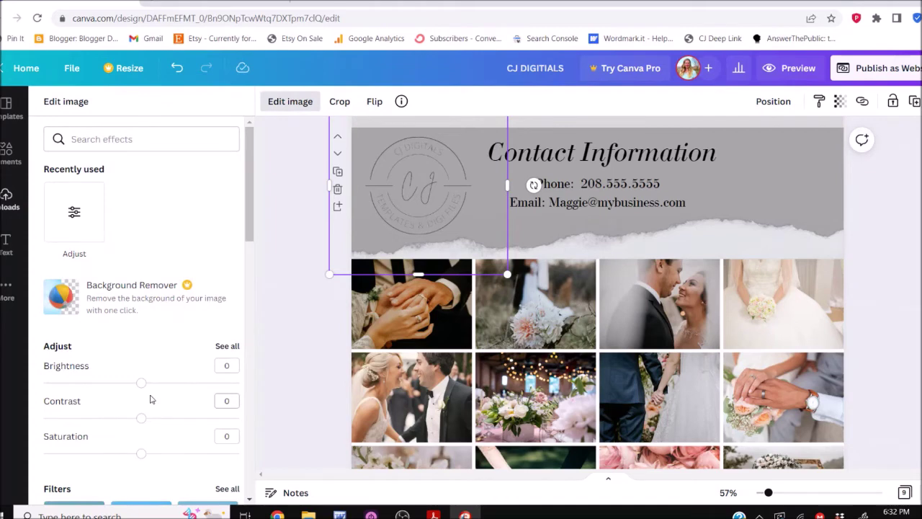
scroll(152, 439, "down", 3)
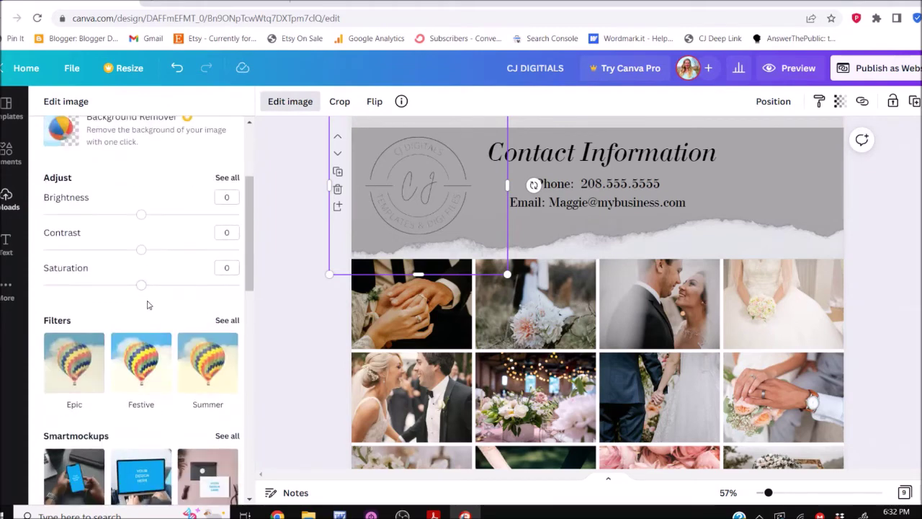
left_click_drag(142, 292, 226, 301)
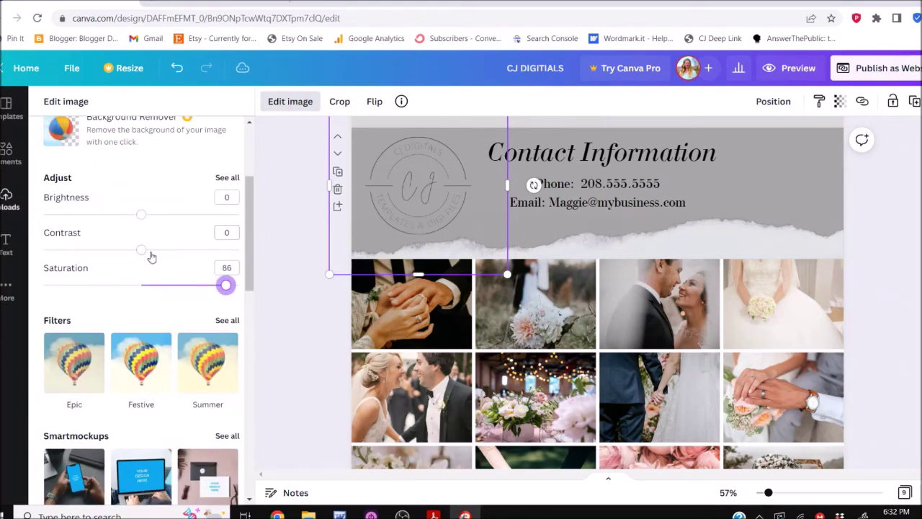
left_click_drag(141, 251, 215, 250)
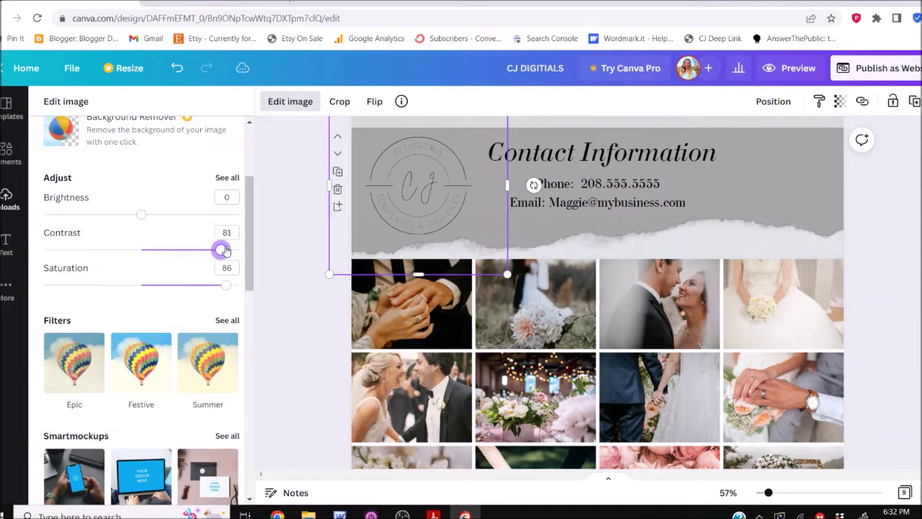
left_click(291, 244)
scroll(292, 244, "up", 2)
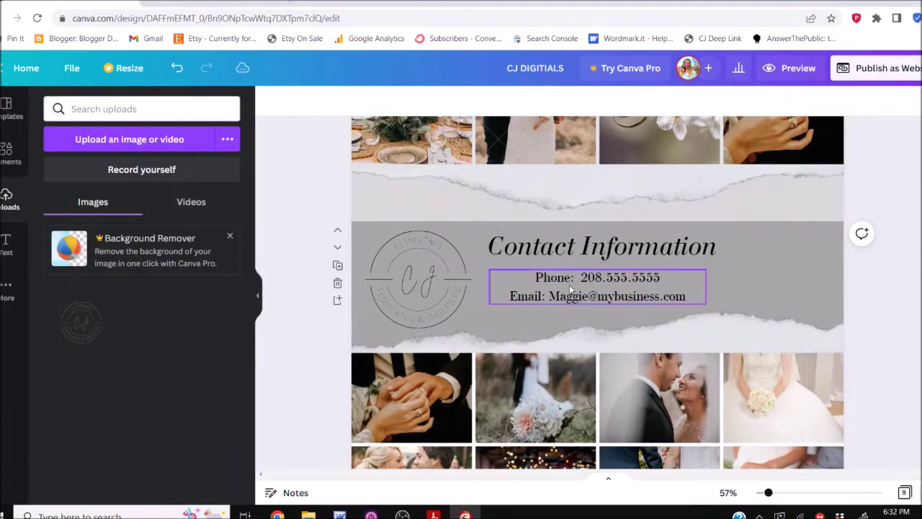
Type the photographer's first name into the contact email, deleting the placeholder name
left_click(556, 304)
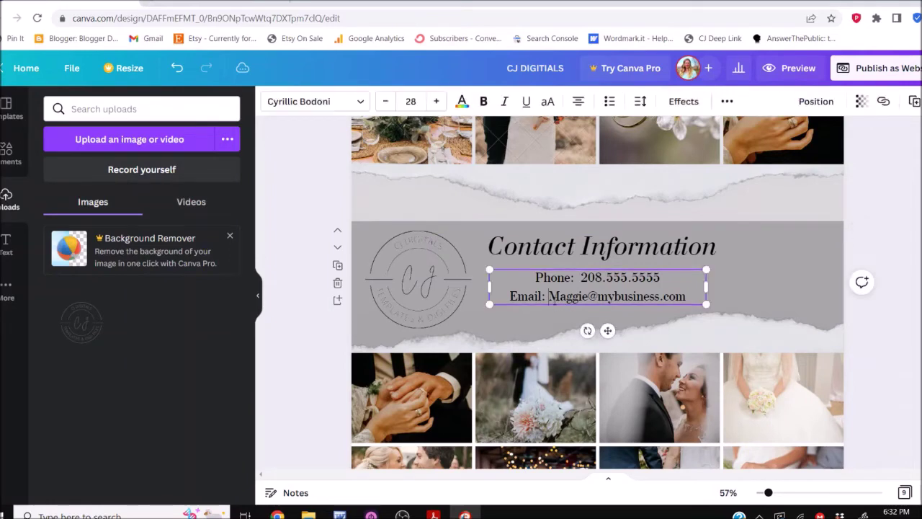
left_click(550, 297)
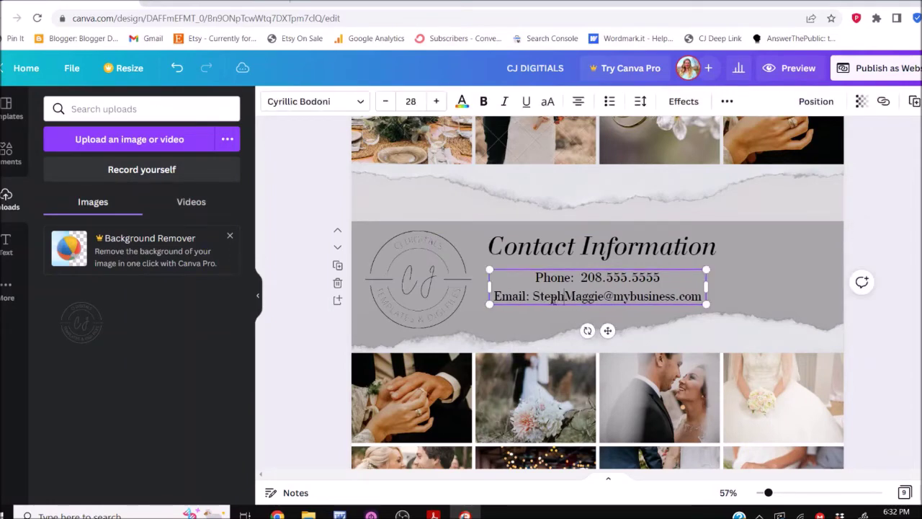
key("Delete")
key("Delete")
key("Delete")
key("Delete")
key("Delete")
key("Delete")
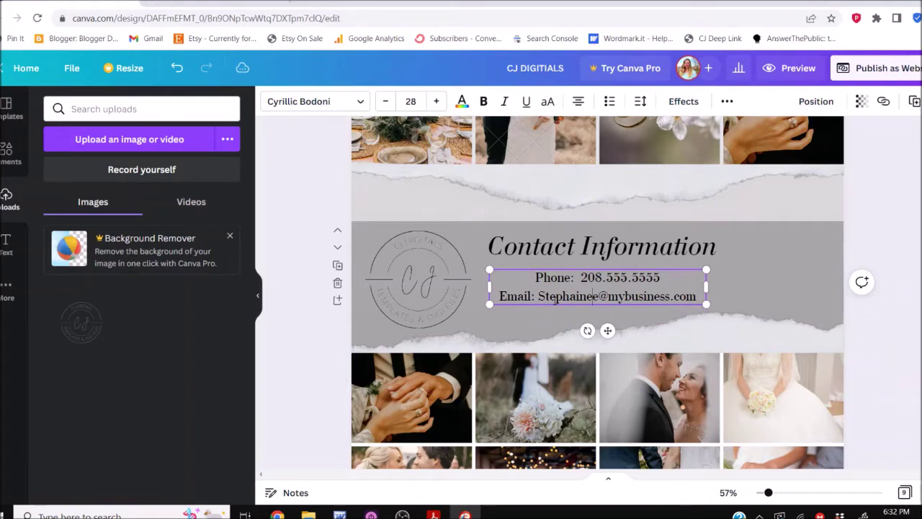
left_click(865, 185)
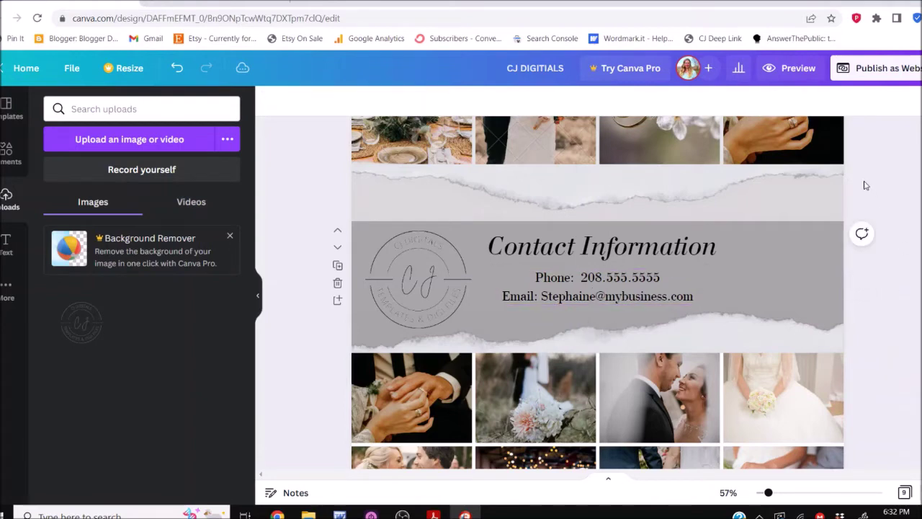
scroll(862, 185, "down", 5)
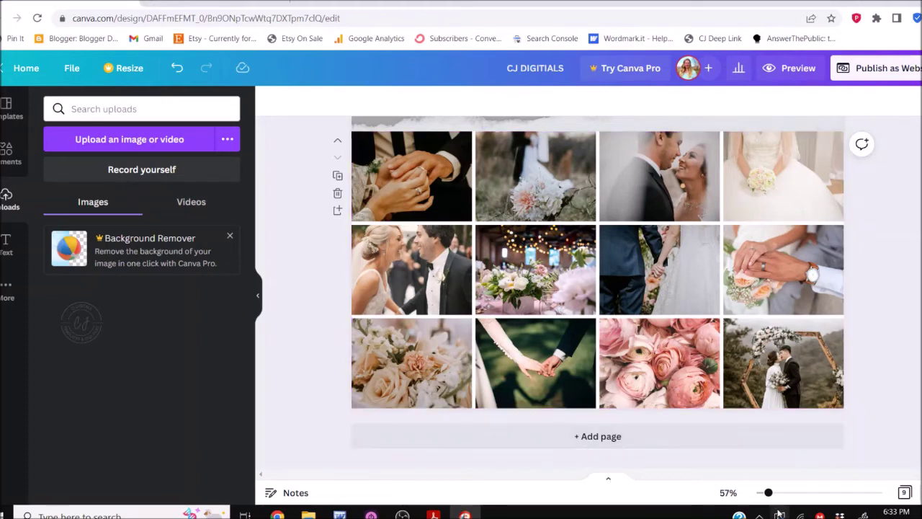
left_click_drag(768, 493, 760, 495)
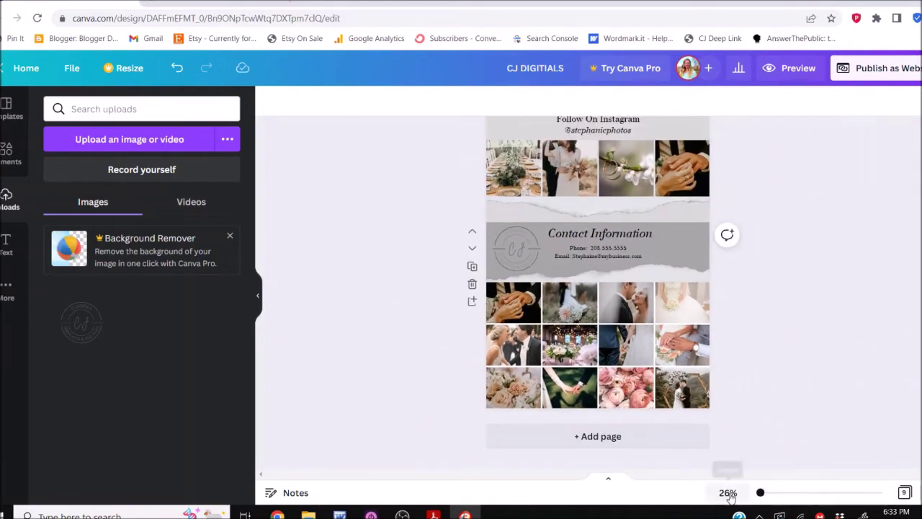
scroll(597, 288, "up", 1)
scroll(597, 288, "up", 10)
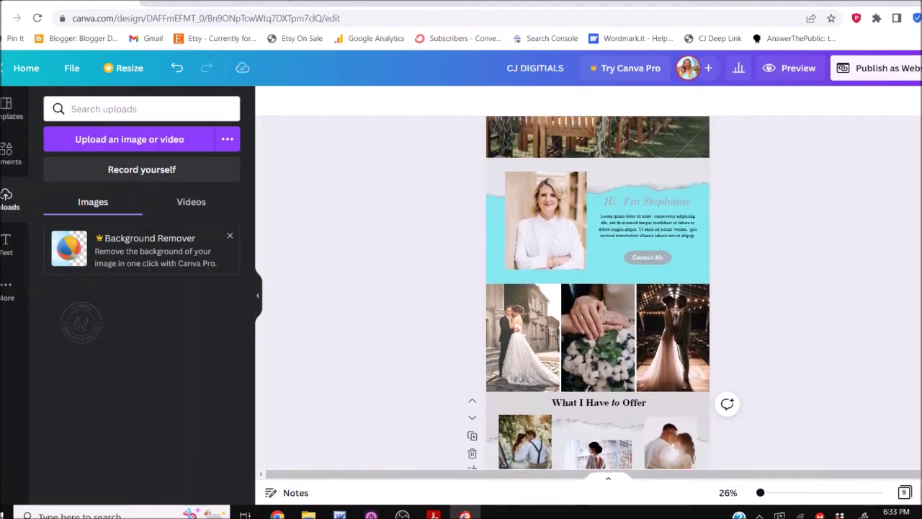
scroll(597, 288, "down", 7)
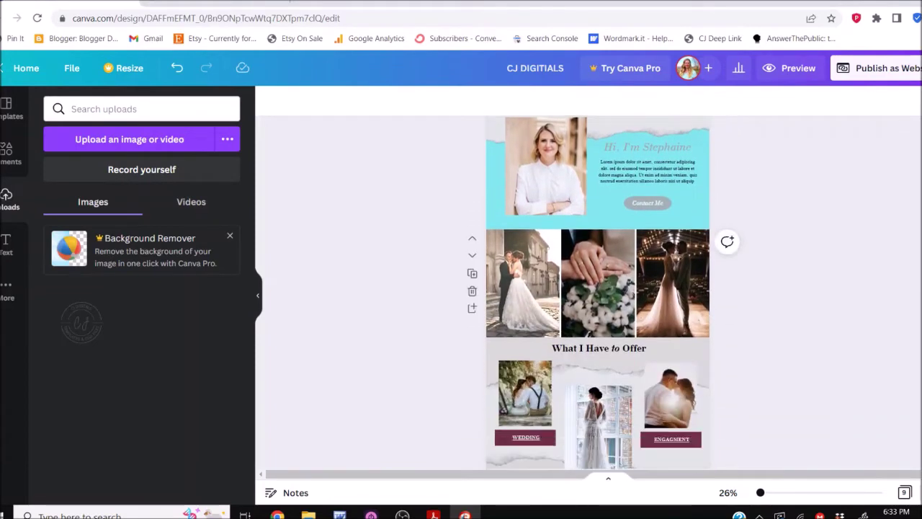
scroll(597, 288, "down", 8)
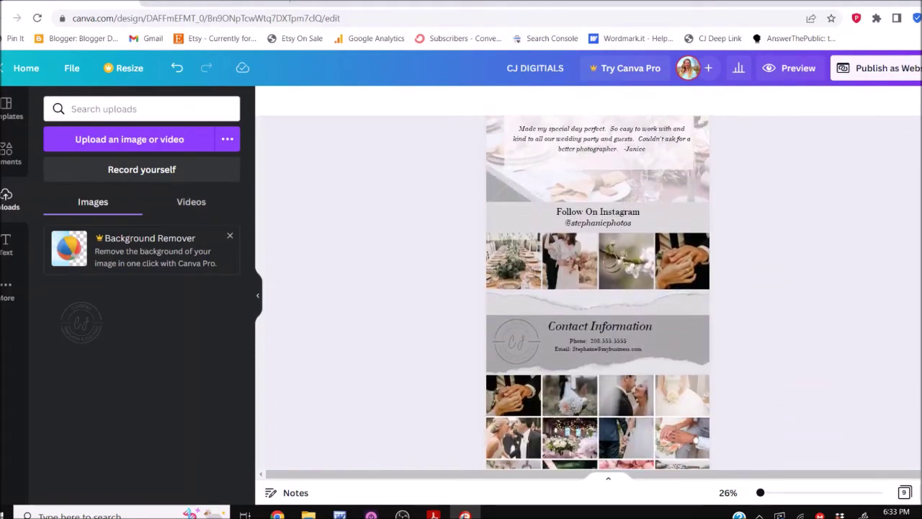
scroll(597, 288, "up", 10)
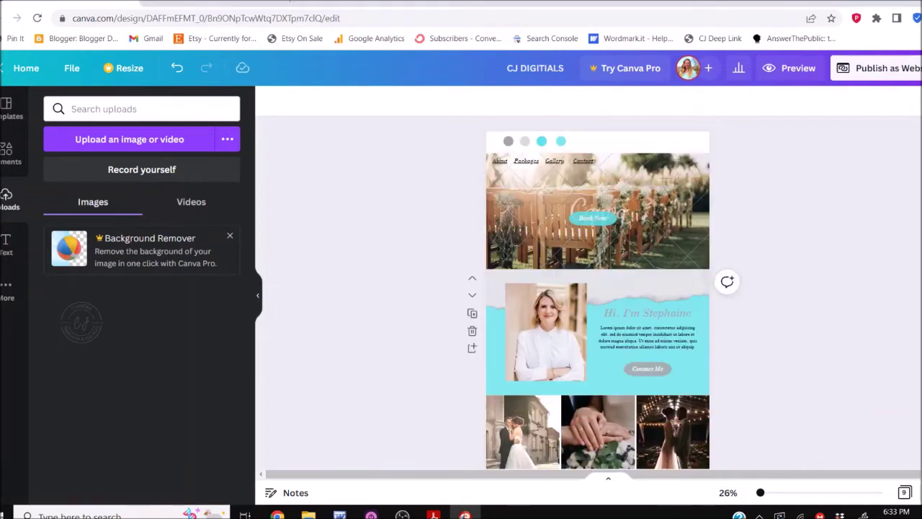
left_click(609, 480)
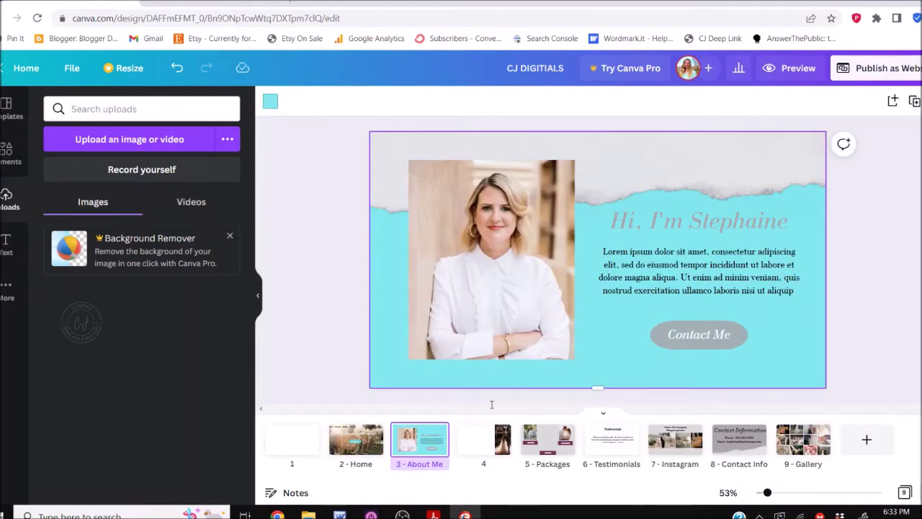
left_click(605, 415)
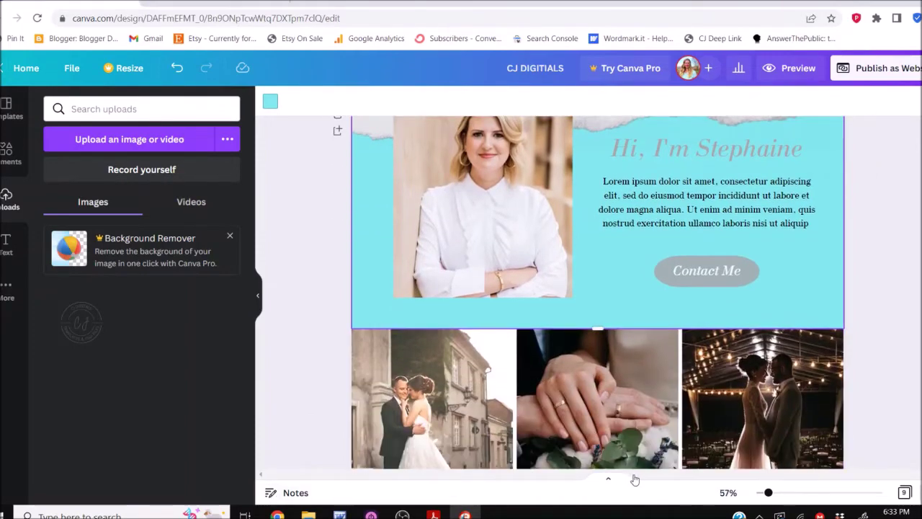
Show the page thumbnails and review the collage, Packages, Testimonials and Instagram pages
left_click(607, 479)
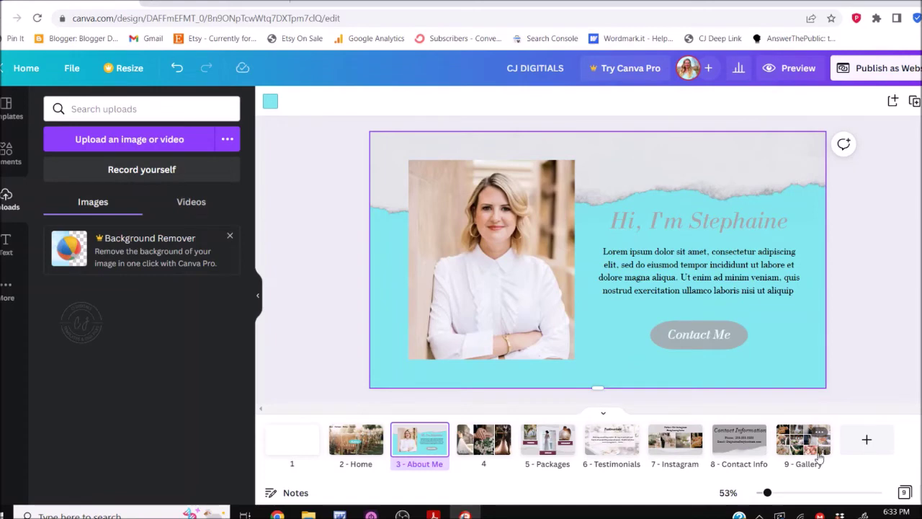
left_click(496, 452)
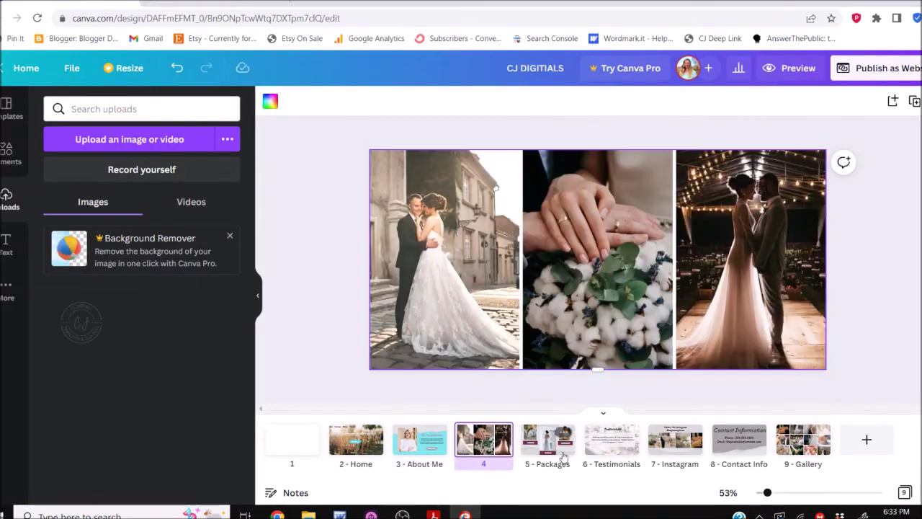
left_click(564, 457)
left_click(612, 454)
left_click(684, 443)
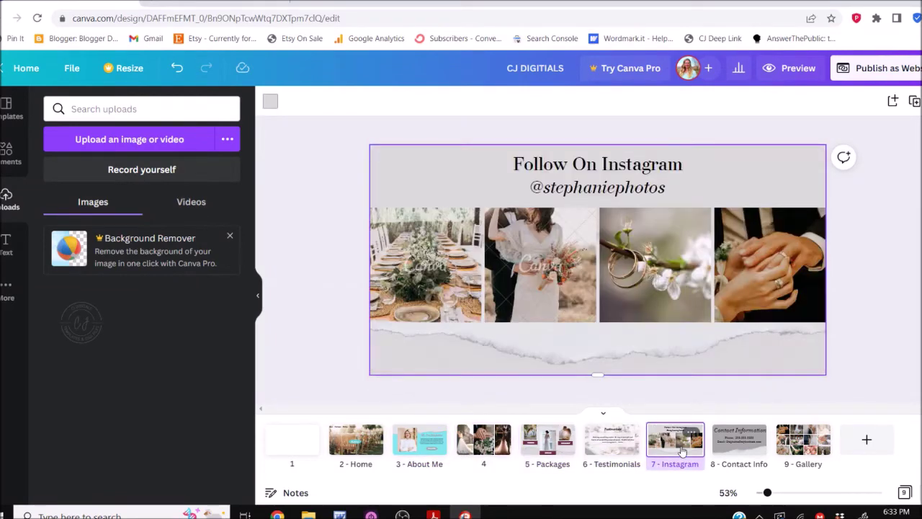
left_click(691, 434)
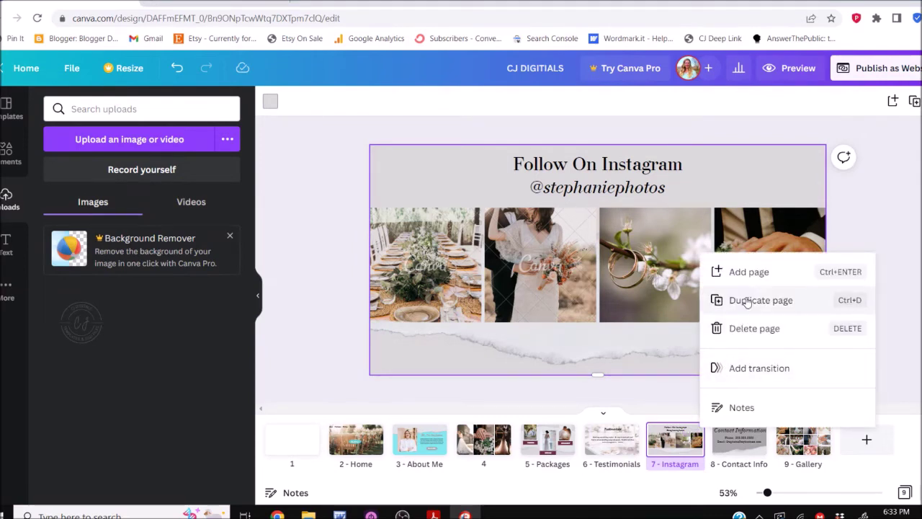
Duplicate page 4's photo collage and move the copy just before the Instagram page
left_click(497, 448)
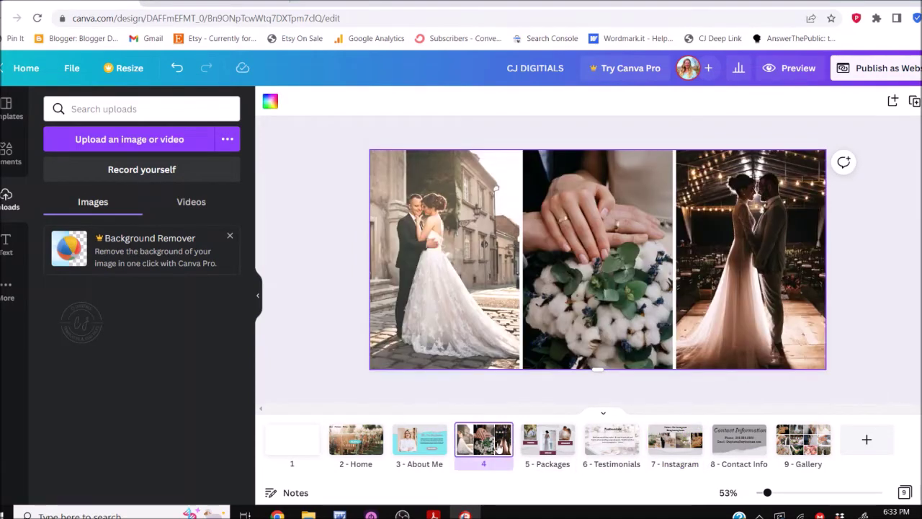
left_click(502, 430)
left_click(565, 301)
left_click_drag(549, 440, 706, 437)
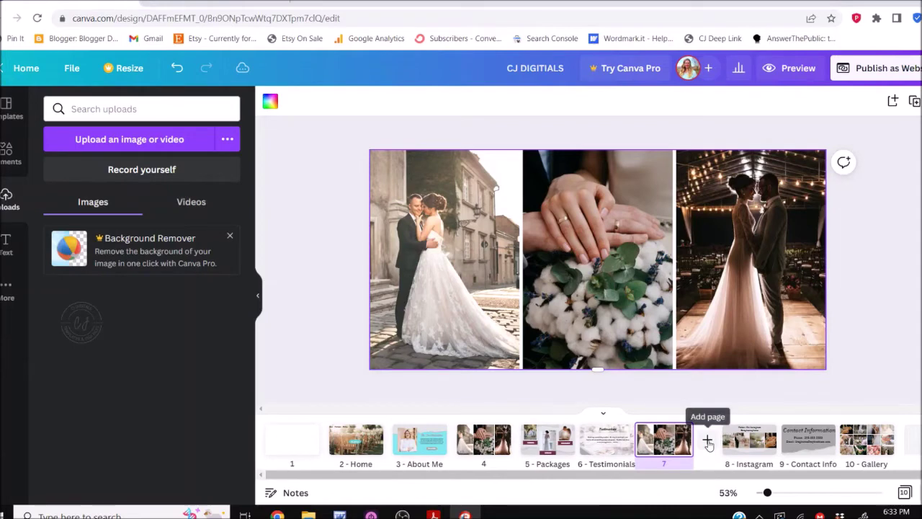
left_click(900, 318)
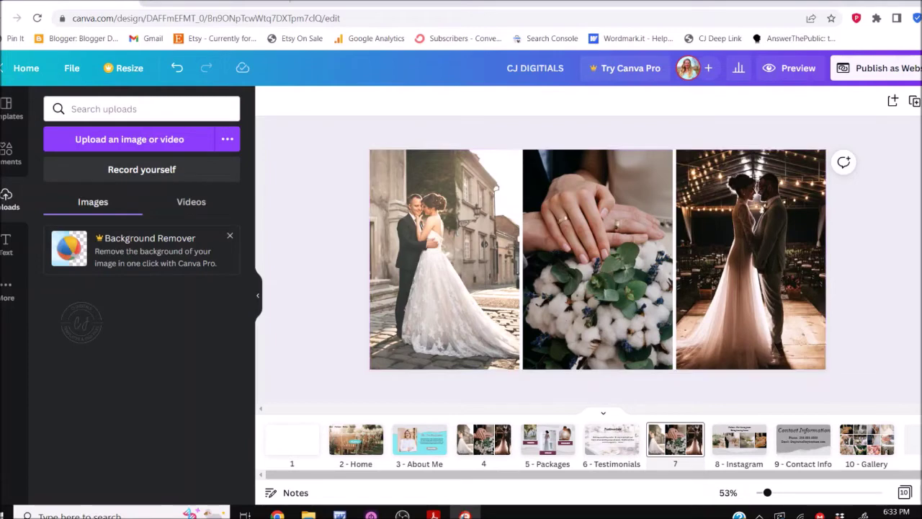
key("Left")
key("Left")
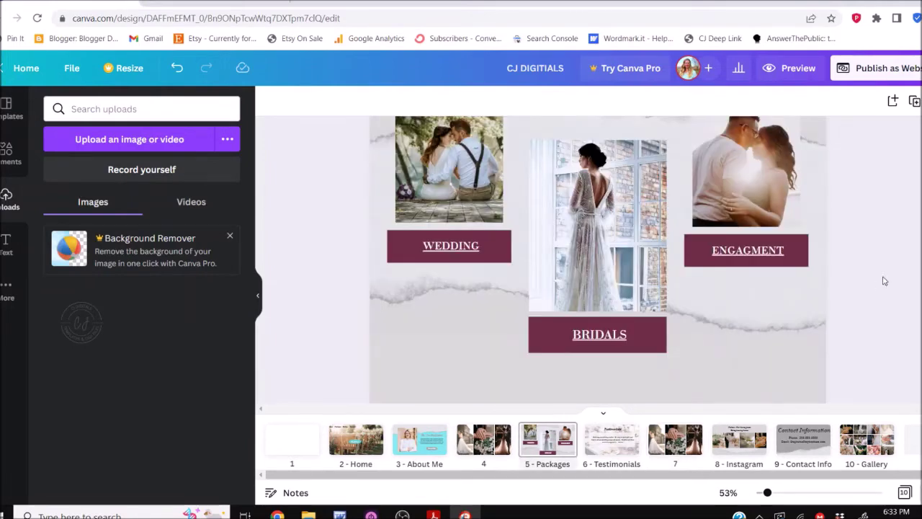
Change the WEDDING button's background shape to the teal document colour
left_click(497, 259)
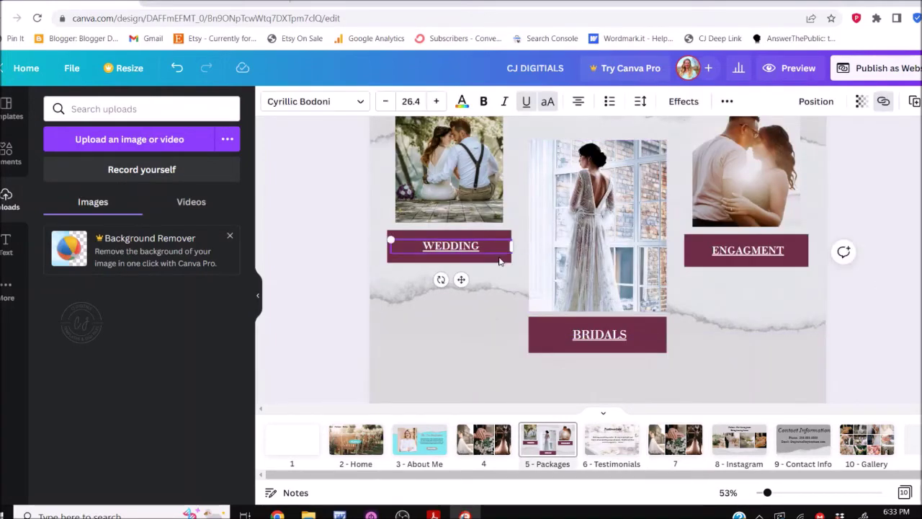
left_click(497, 261)
left_click(338, 102)
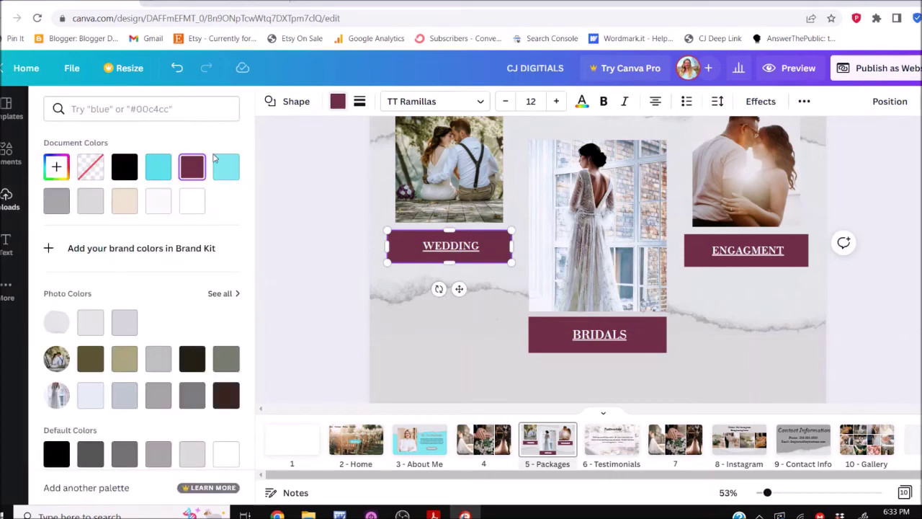
left_click(151, 169)
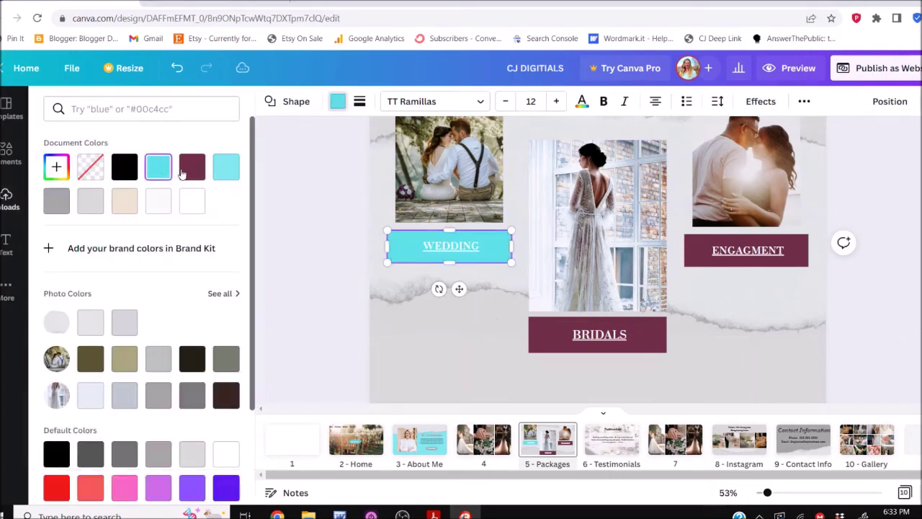
Apply the same teal to the BRIDALS and ENGAGMENT button backgrounds
left_click(539, 344)
left_click(158, 166)
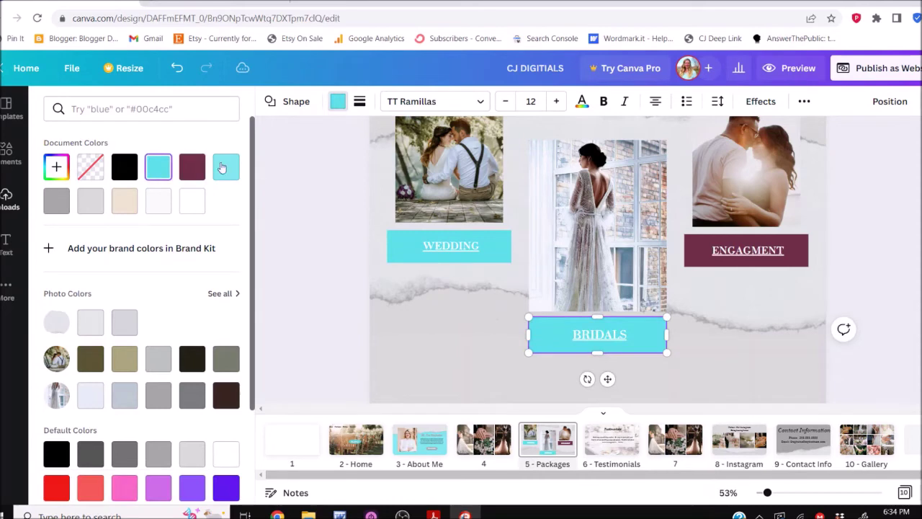
left_click(693, 263)
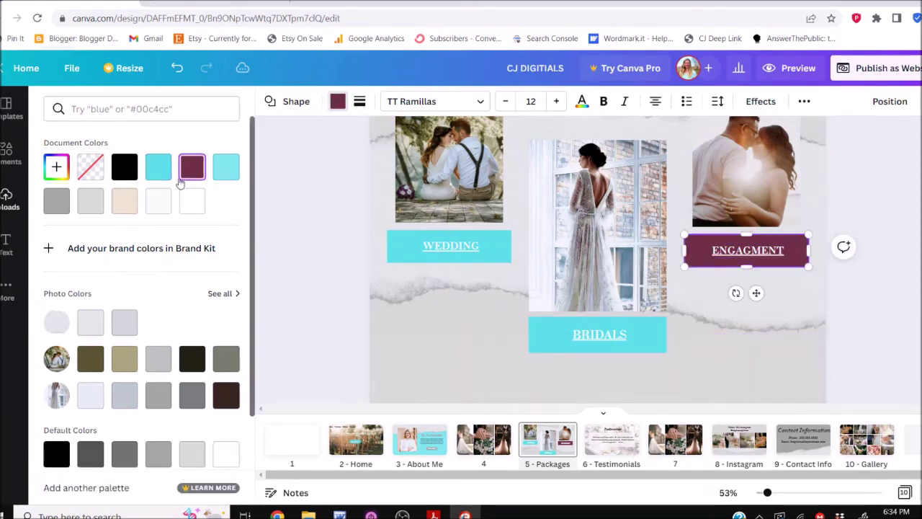
left_click(158, 167)
left_click(337, 259)
scroll(337, 259, "up", 2)
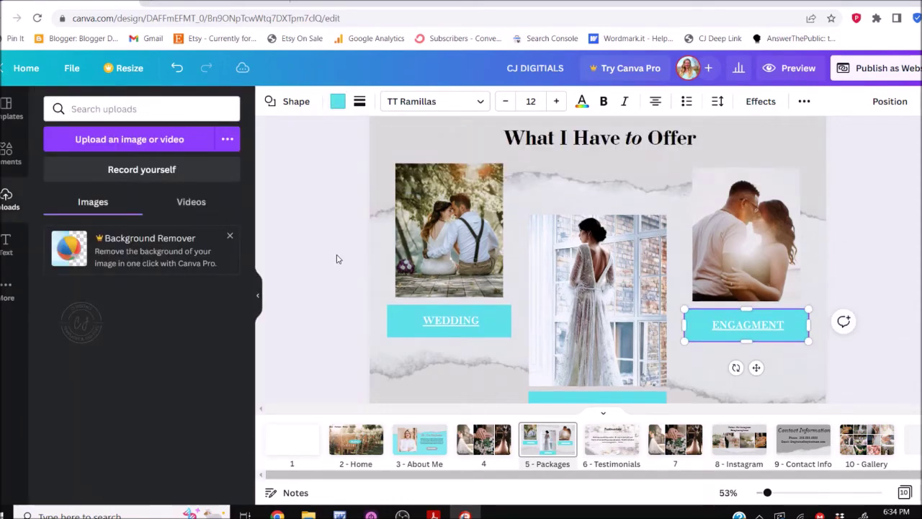
scroll(337, 259, "down", 2)
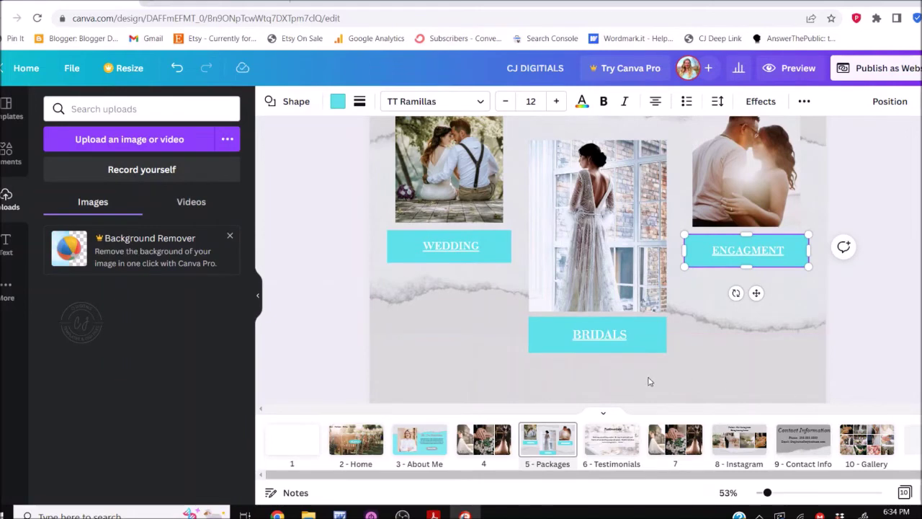
scroll(649, 382, "up", 2)
scroll(648, 381, "down", 2)
left_click(605, 413)
Move the colour-circle strip down below the hero and then the About section
scroll(597, 292, "up", 15)
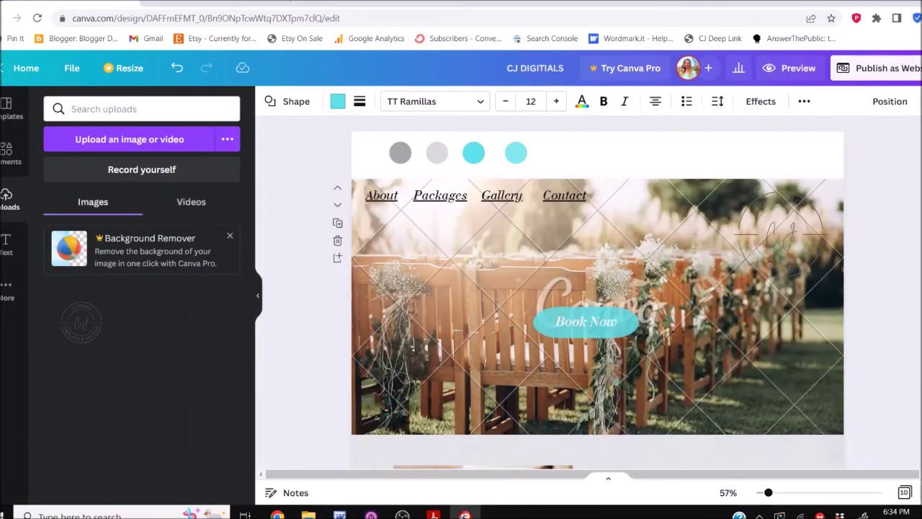
left_click(800, 137)
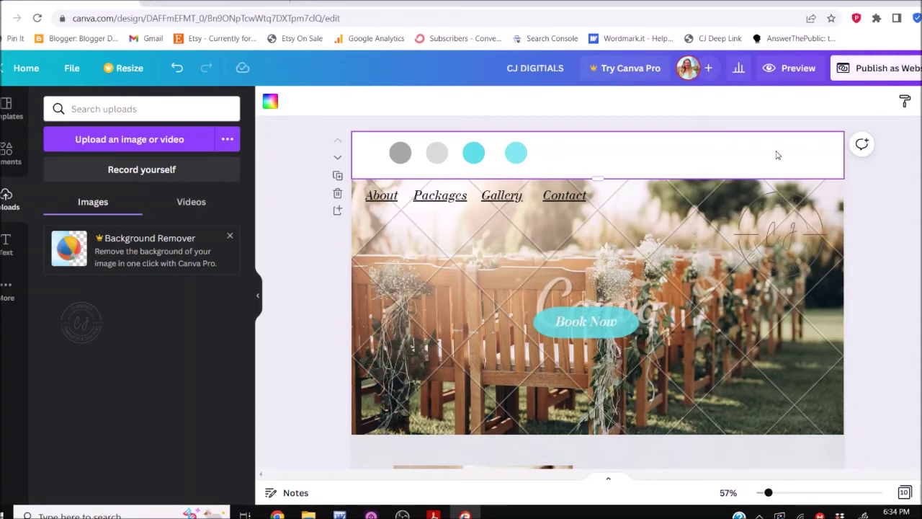
left_click(337, 195)
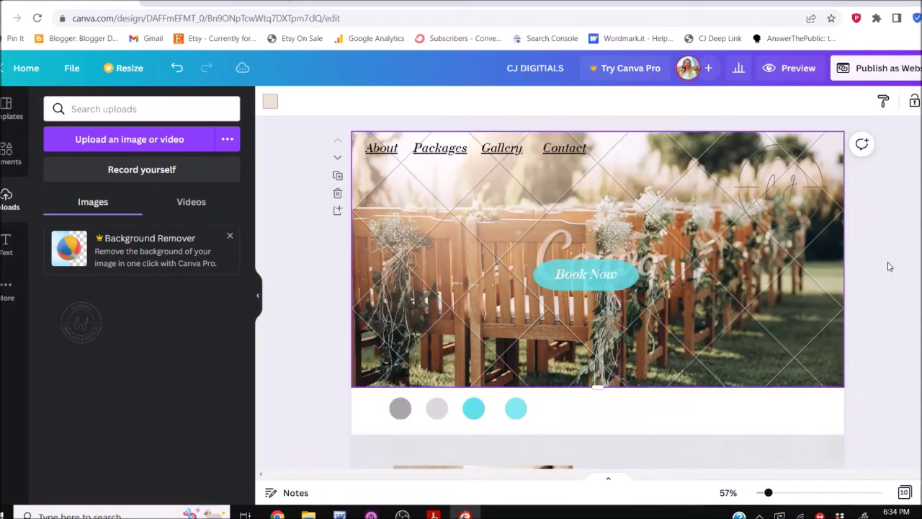
left_click(704, 403)
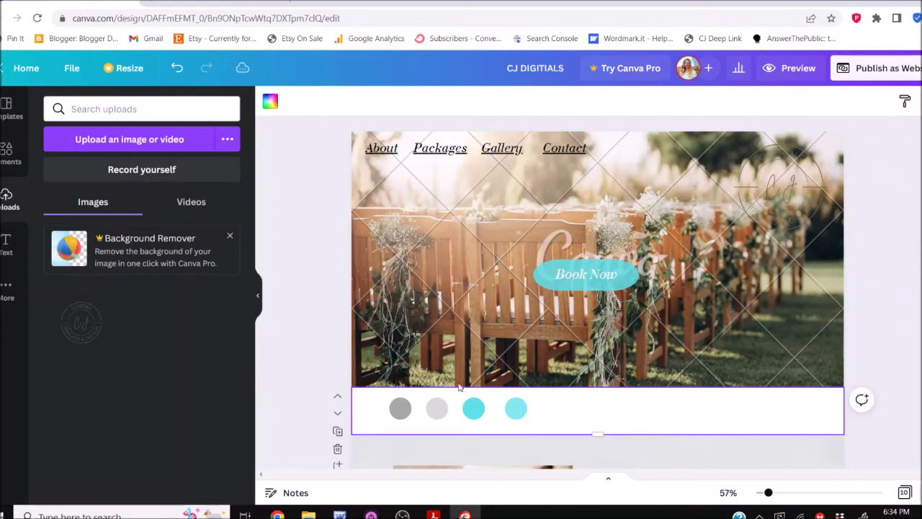
left_click(338, 448)
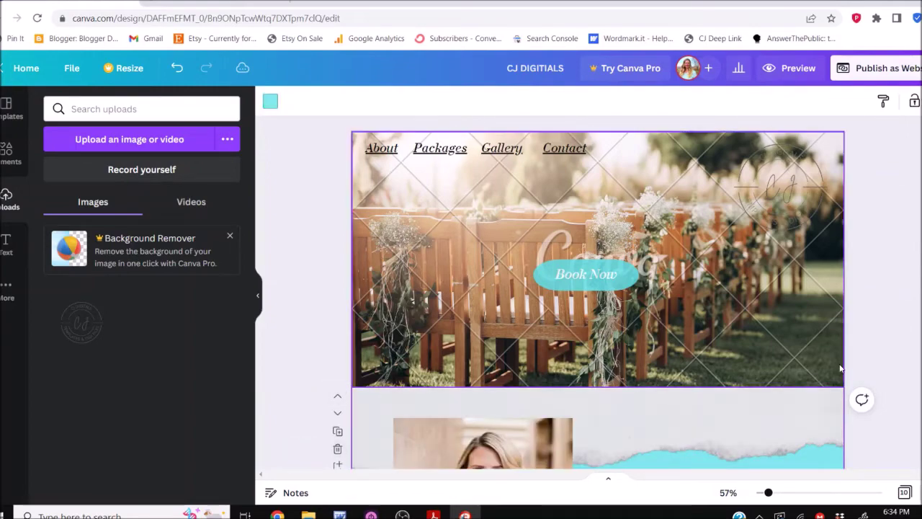
scroll(840, 368, "down", 8)
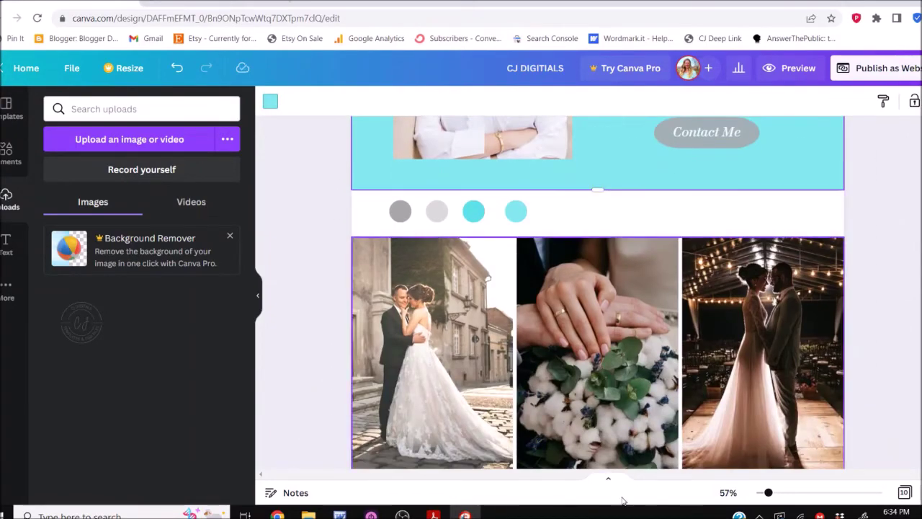
Delete page 3, the colour-circle strip, from the page thumbnails and zoom out
left_click(608, 478)
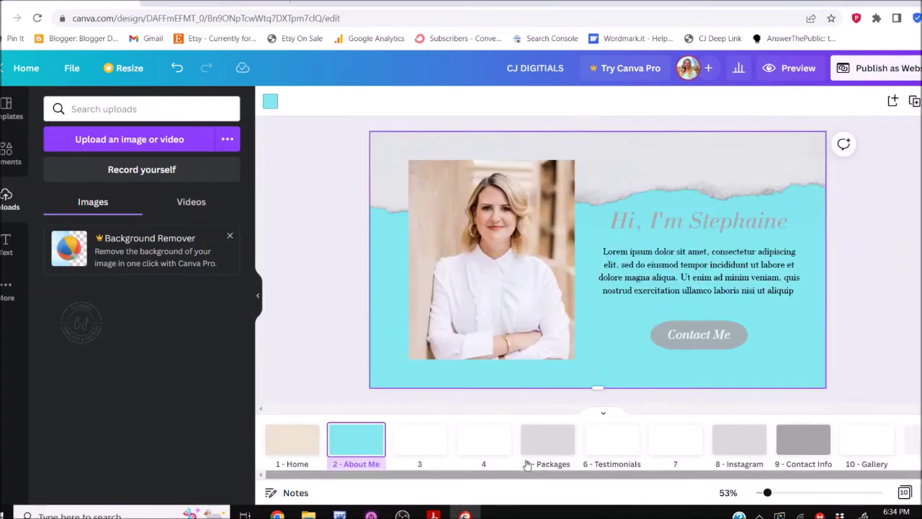
left_click(422, 460)
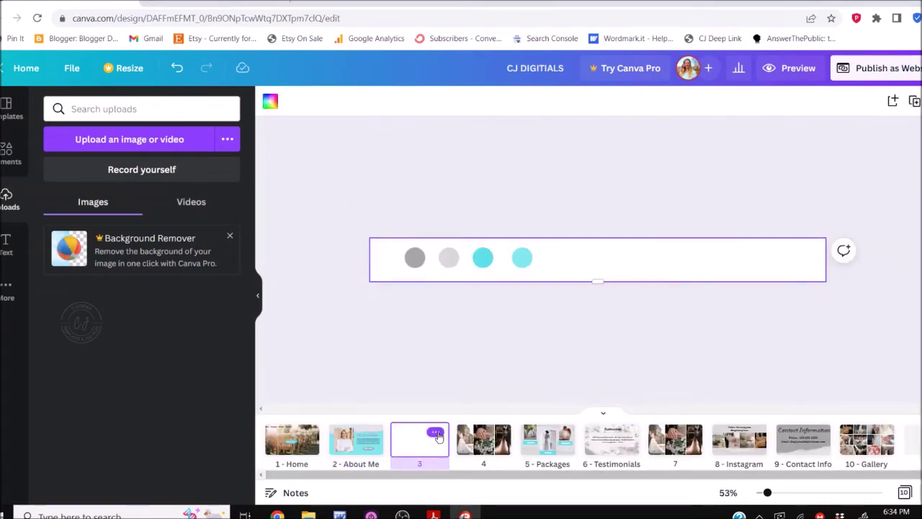
left_click(436, 433)
left_click(494, 329)
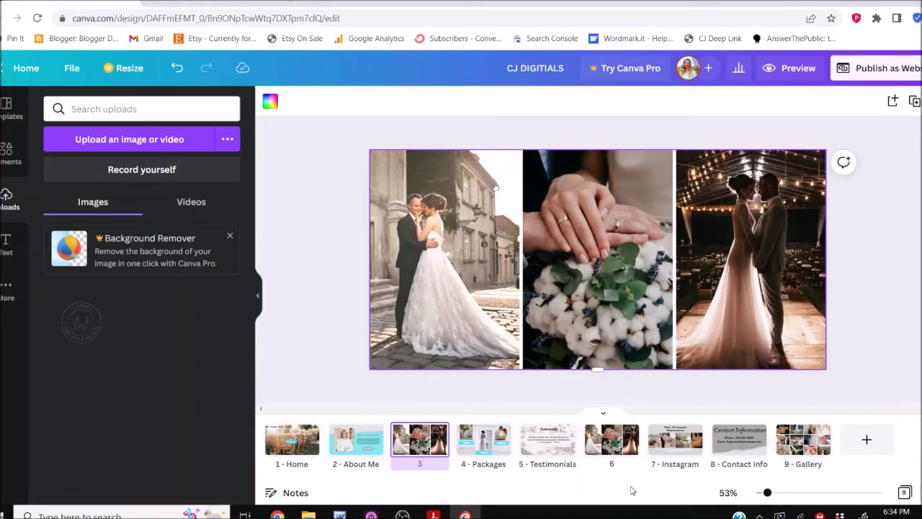
left_click(609, 413)
scroll(863, 381, "up", 5)
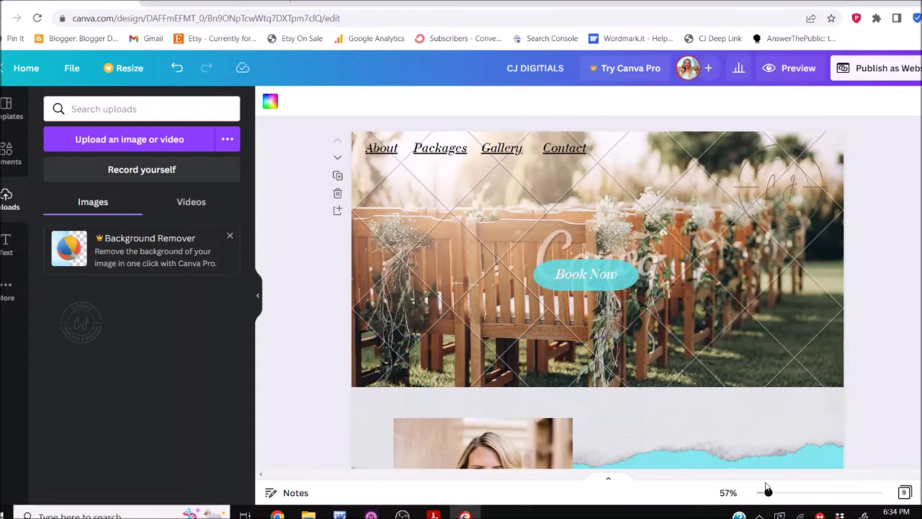
left_click_drag(765, 497, 754, 496)
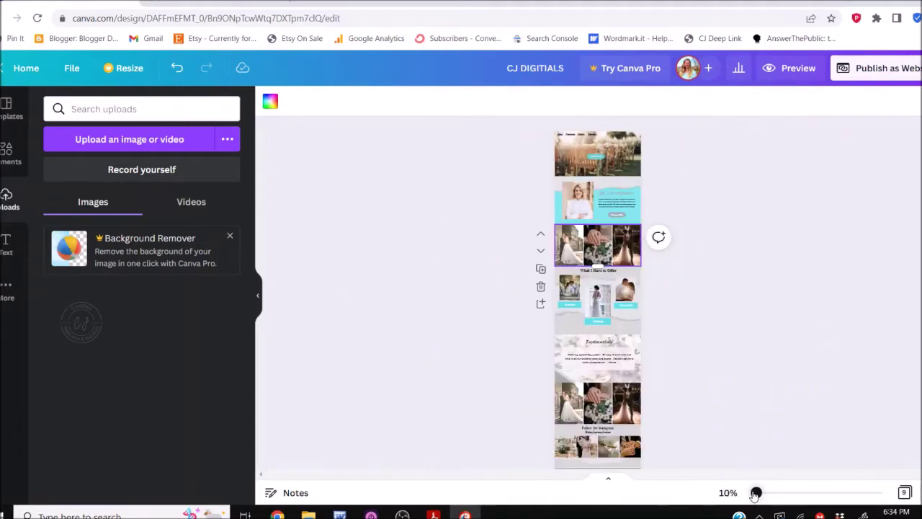
scroll(844, 368, "down", 3)
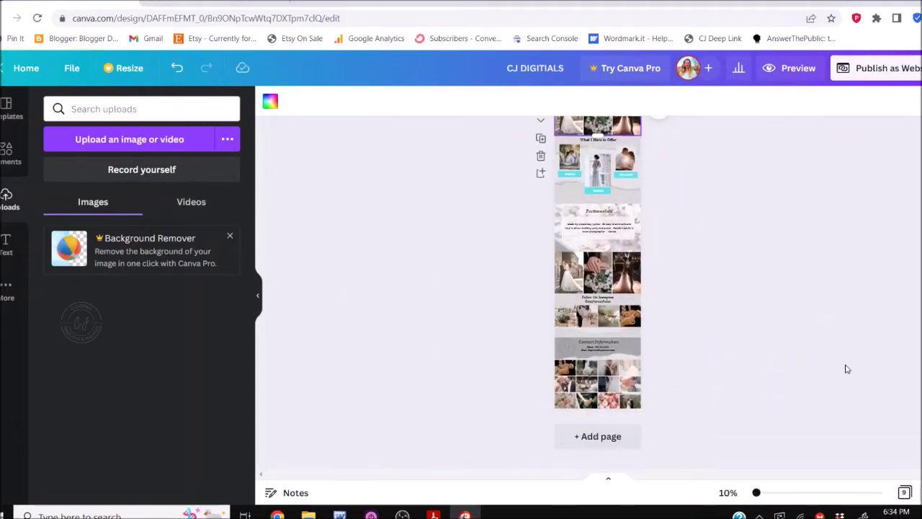
scroll(846, 369, "up", 3)
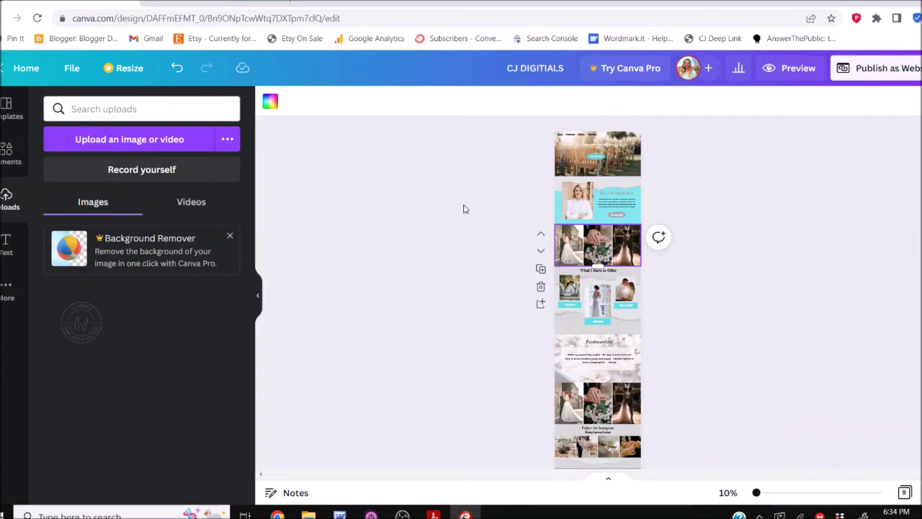
left_click(791, 70)
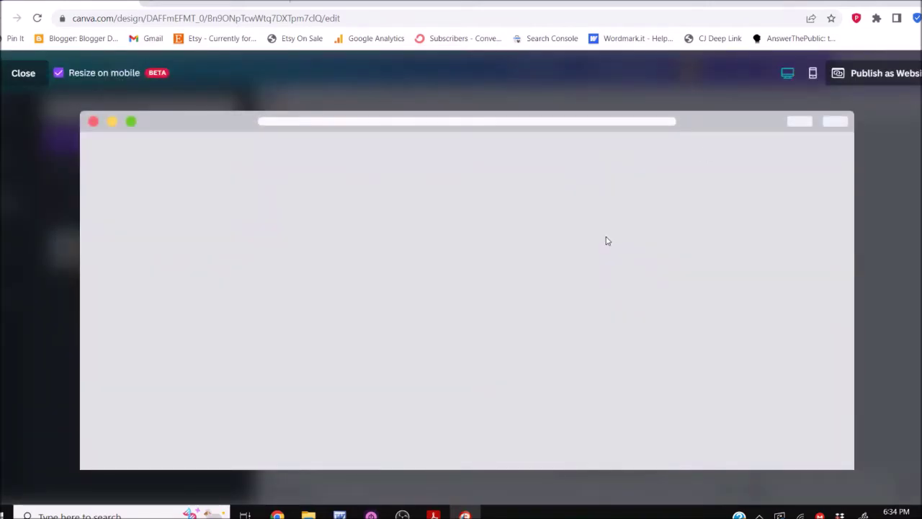
Scroll through the desktop website preview, then close it
scroll(343, 309, "down", 1)
scroll(655, 310, "down", 10)
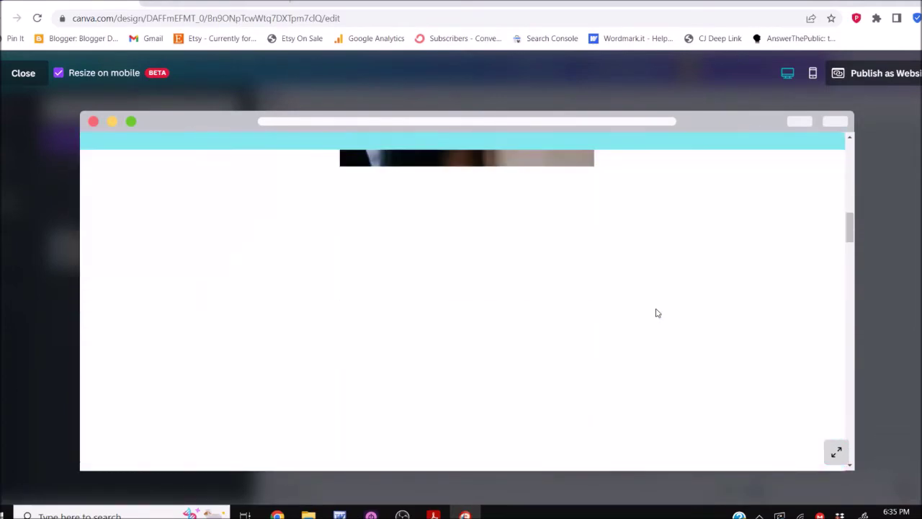
left_click_drag(849, 232, 837, 454)
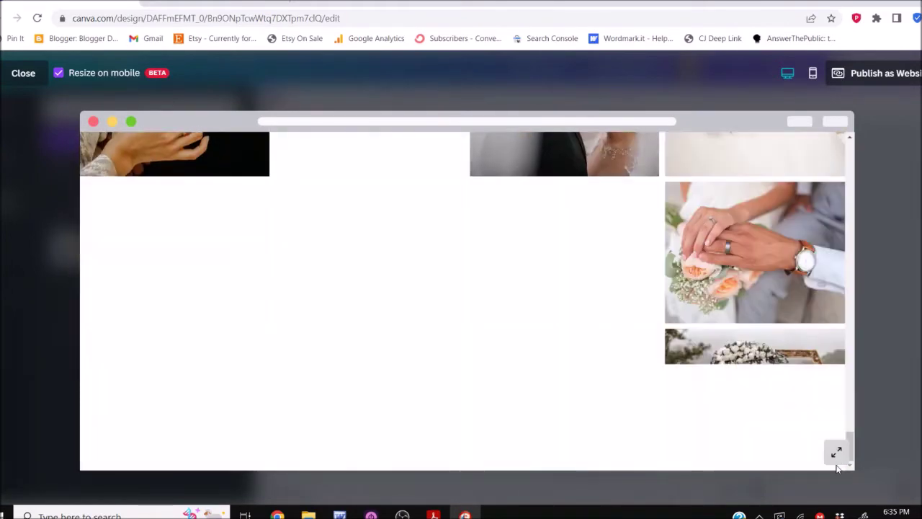
left_click(880, 203)
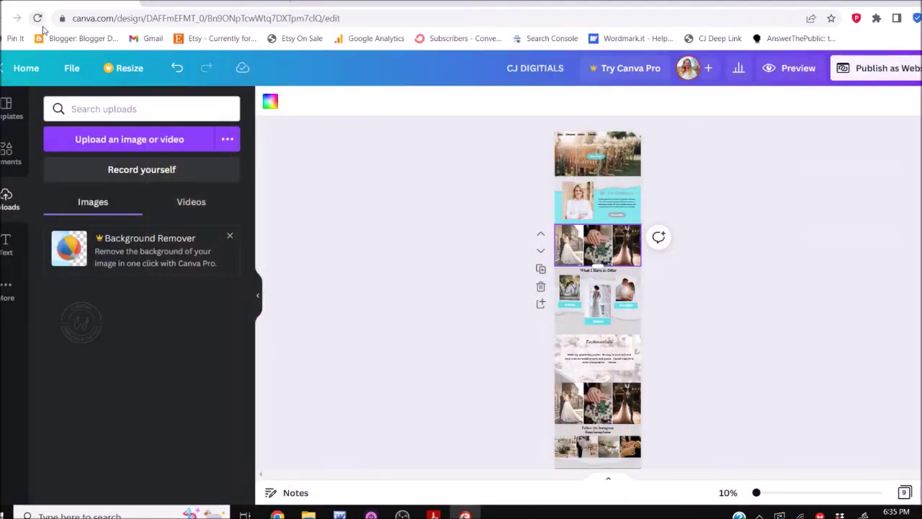
Reopen the preview in mobile phone layout and scroll through the stacked sections
left_click(790, 69)
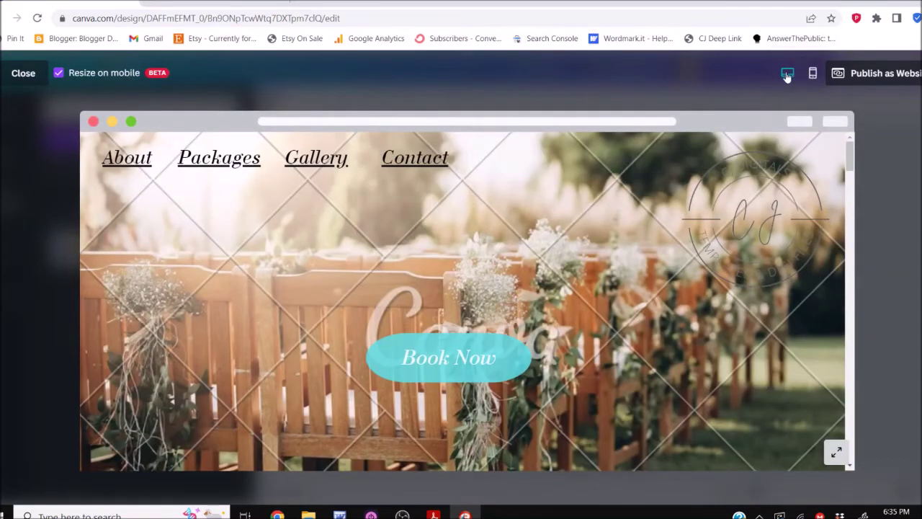
left_click(812, 74)
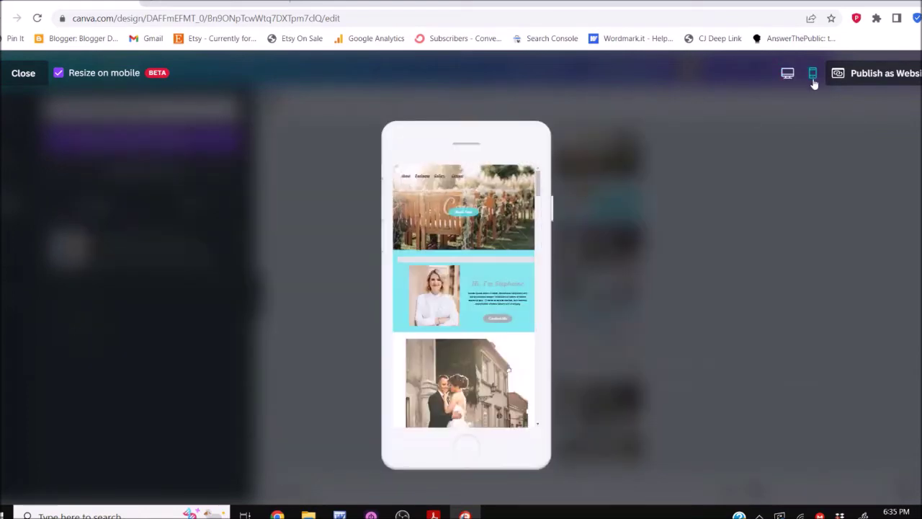
left_click_drag(538, 186, 543, 355)
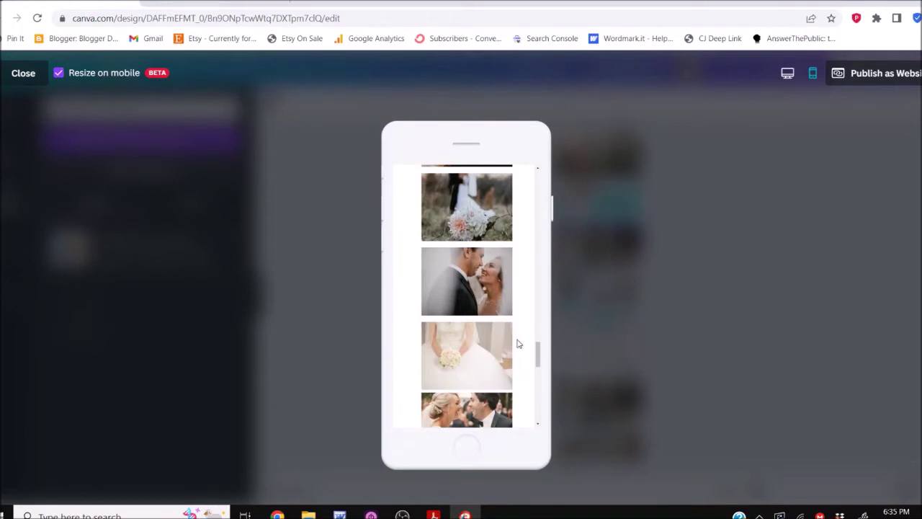
left_click_drag(539, 354, 551, 164)
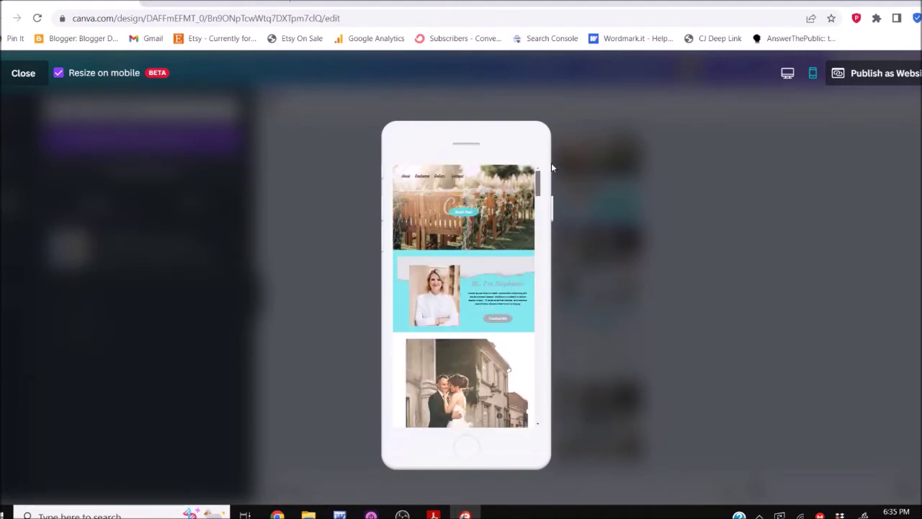
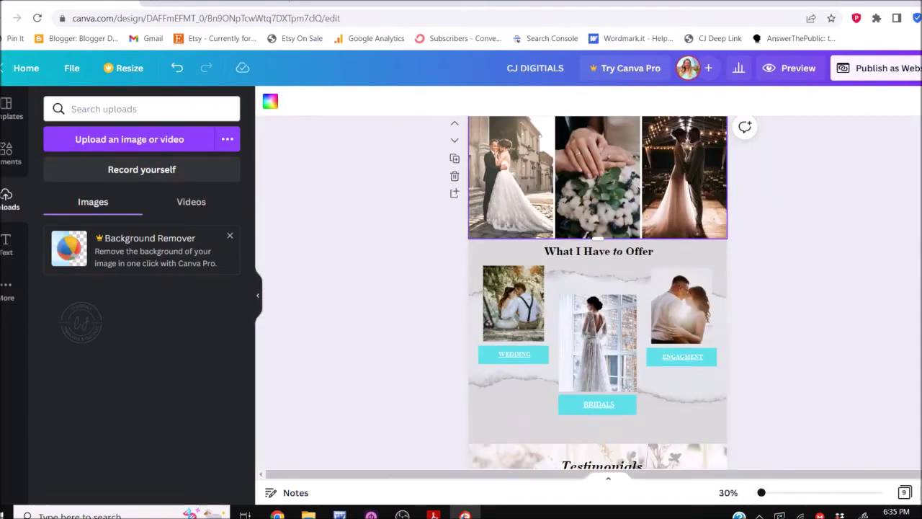
Bring up the About Me page beside the nine-page thumbnail strip and select its Contact Me button
scroll(798, 402, "up", 5)
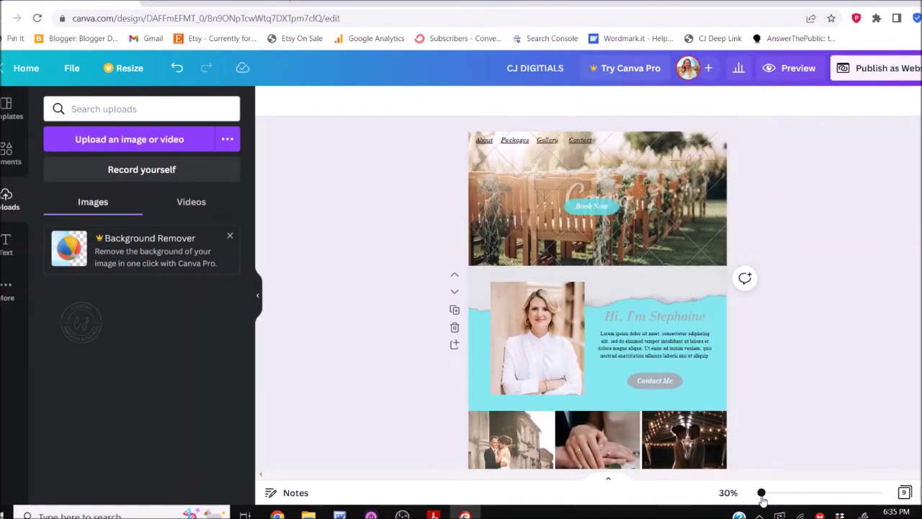
left_click(655, 380)
left_click(626, 315)
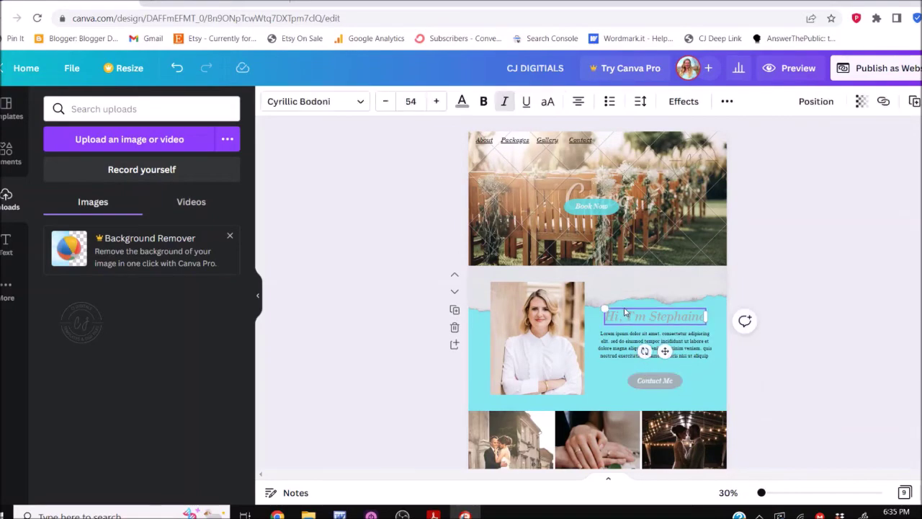
left_click(607, 478)
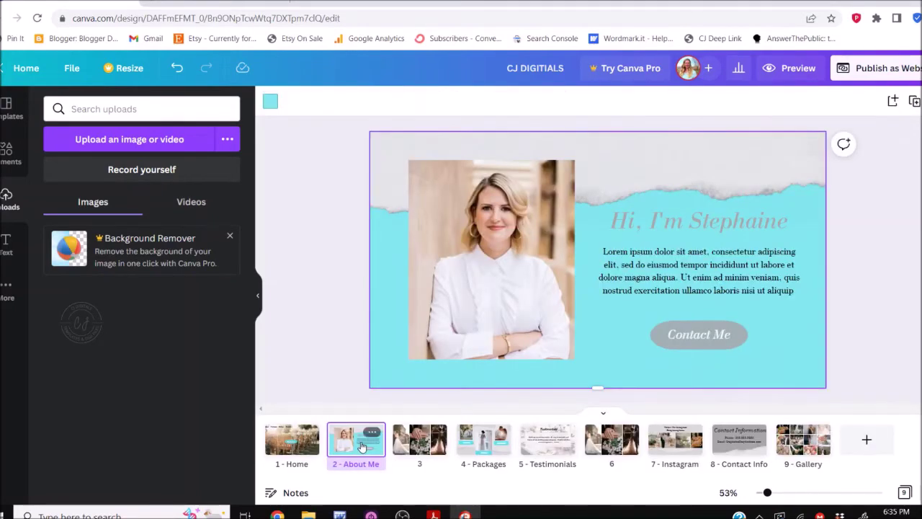
left_click(865, 295)
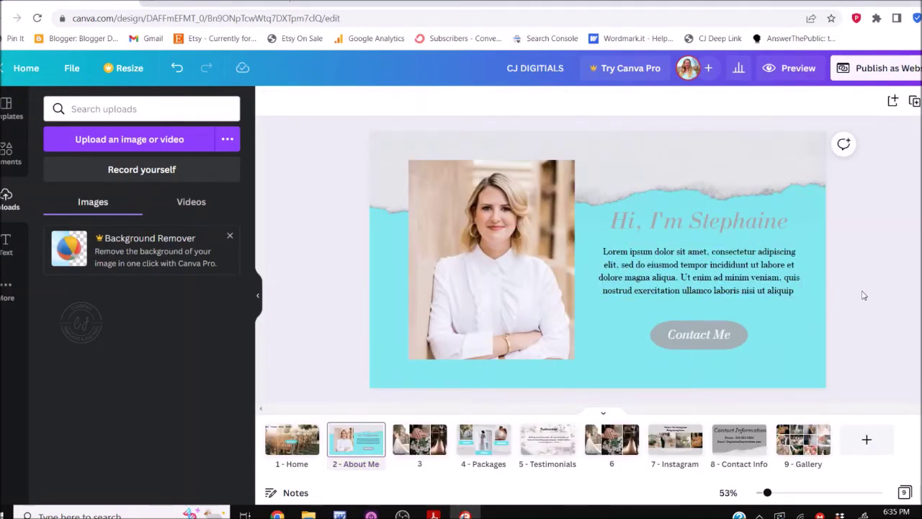
left_click(708, 335)
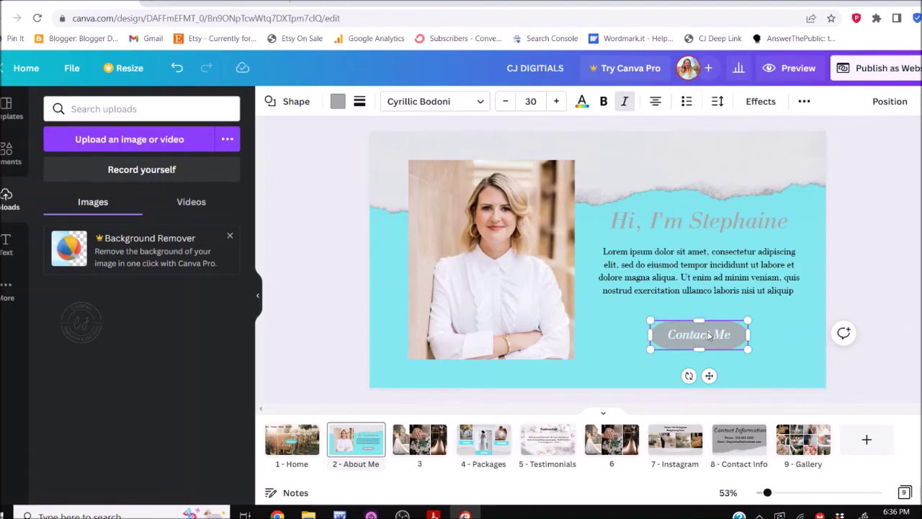
left_click(804, 101)
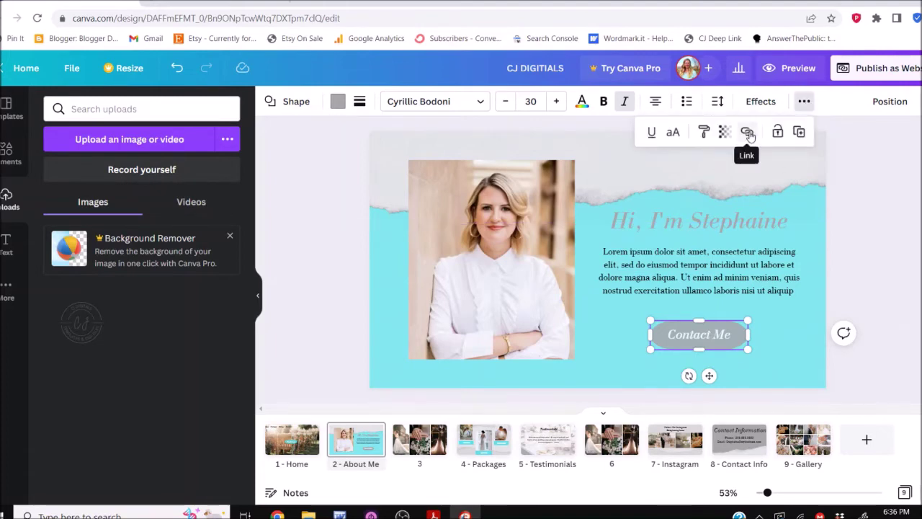
left_click(746, 135)
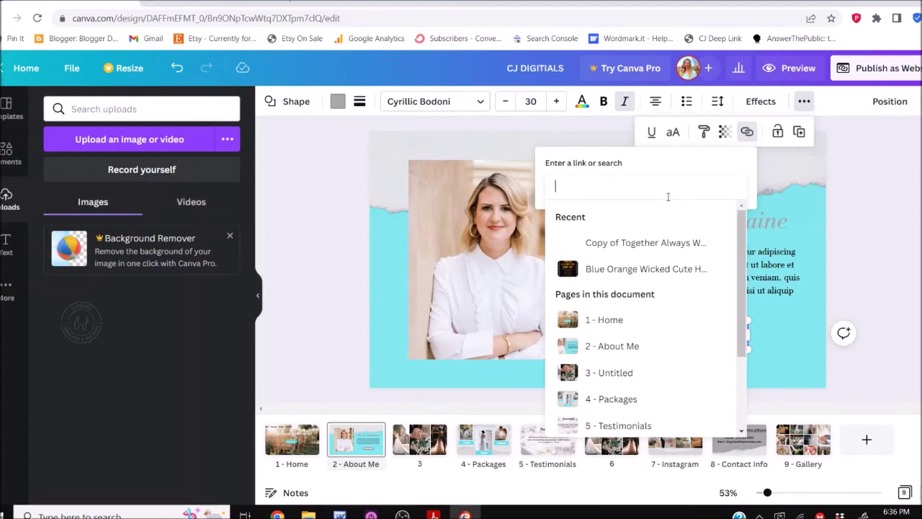
type("c")
key("BackSpace")
key("Escape")
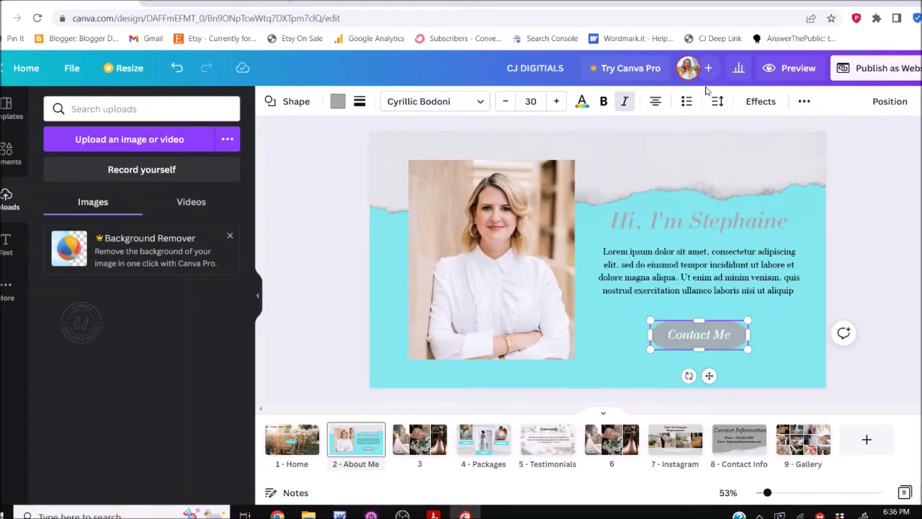
left_click(804, 101)
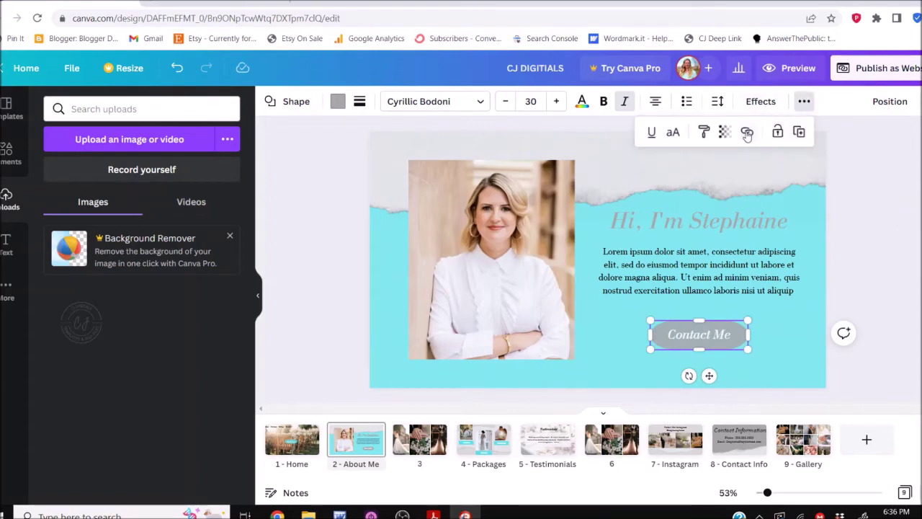
left_click(747, 132)
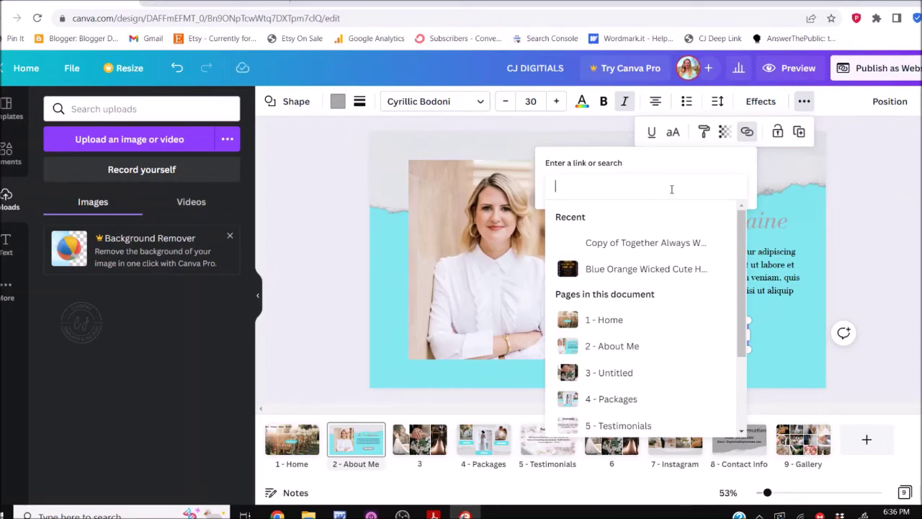
left_click(873, 260)
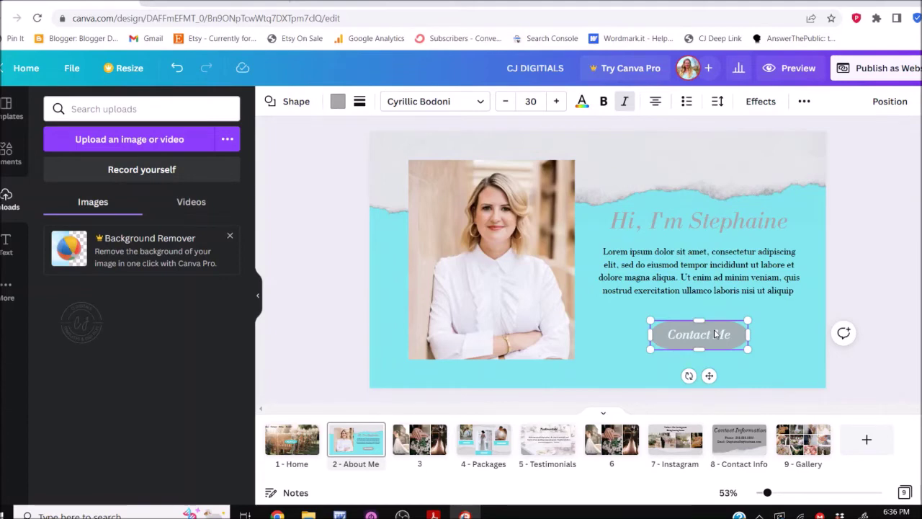
left_click(905, 264)
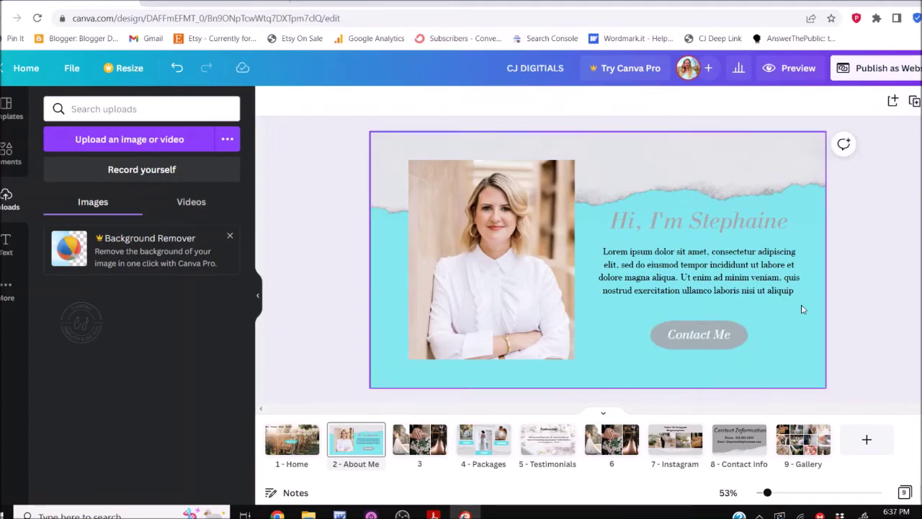
left_click(713, 337)
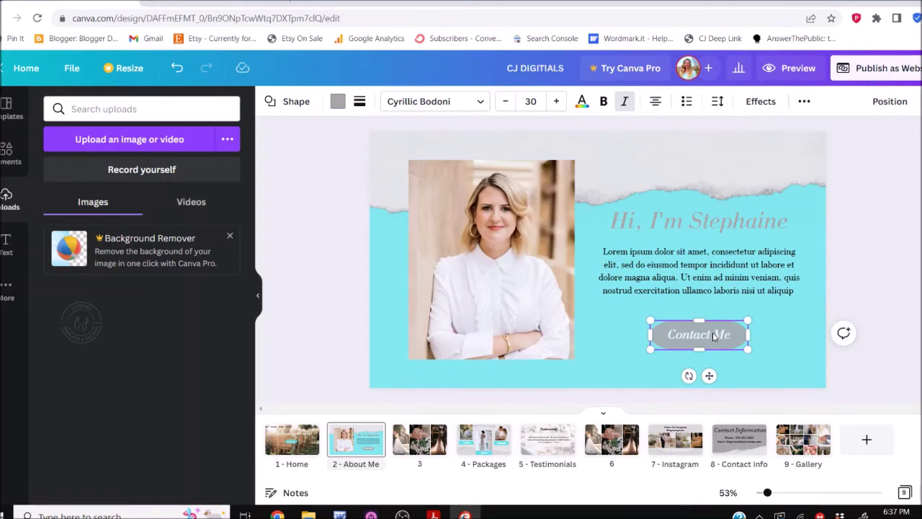
left_click(904, 311)
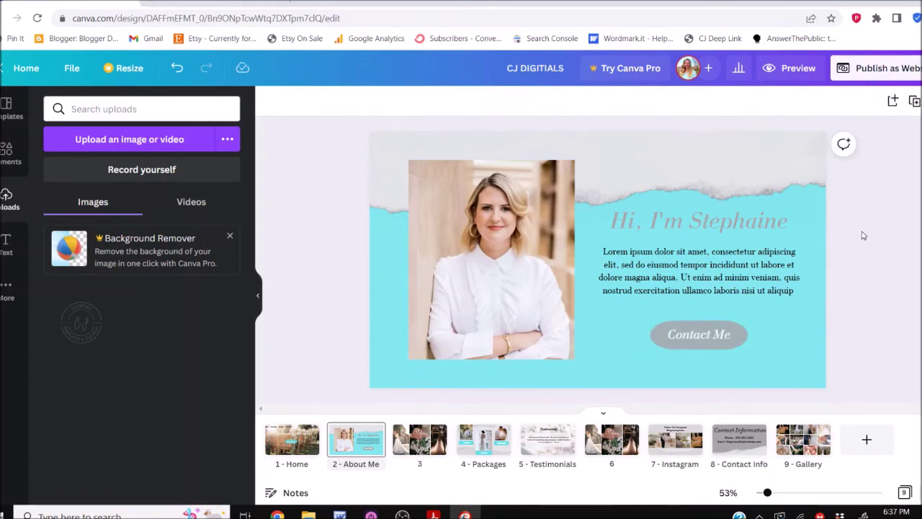
Start website publishing, compare the new and existing domain options, and choose Free domain
left_click(869, 72)
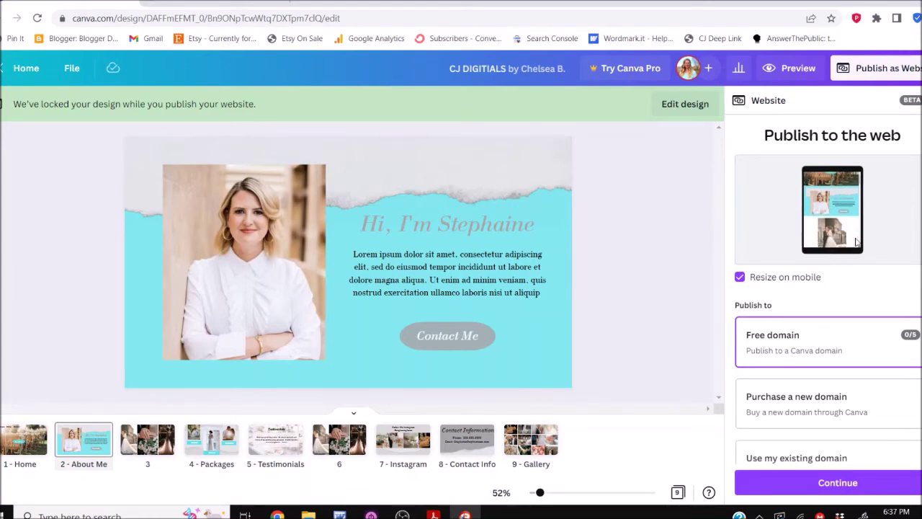
scroll(866, 291, "down", 2)
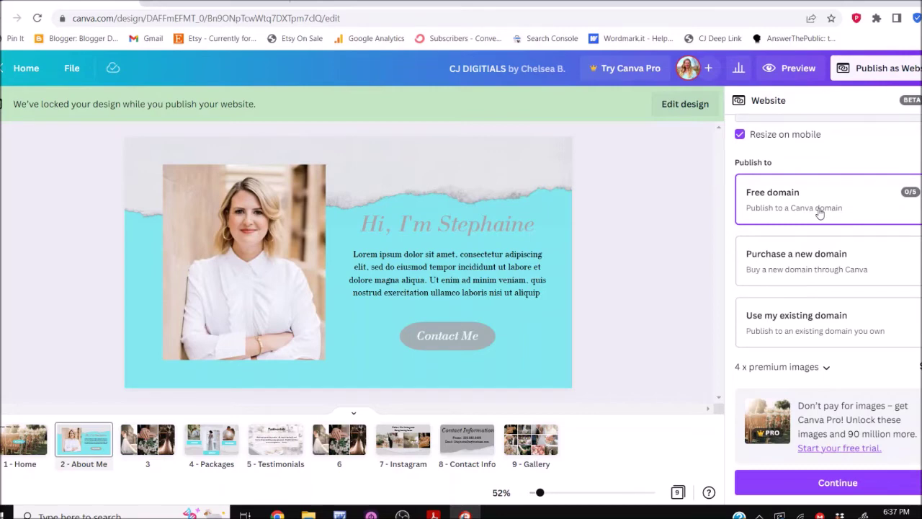
left_click(825, 258)
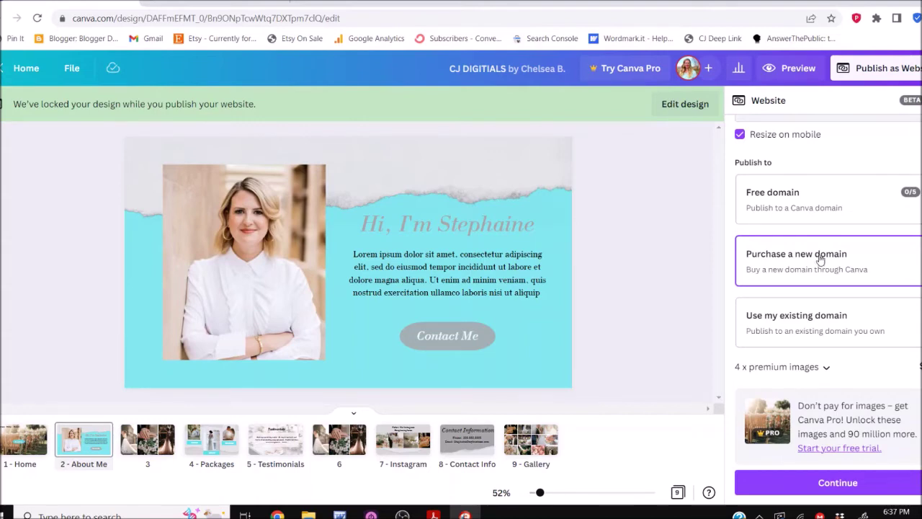
left_click(810, 327)
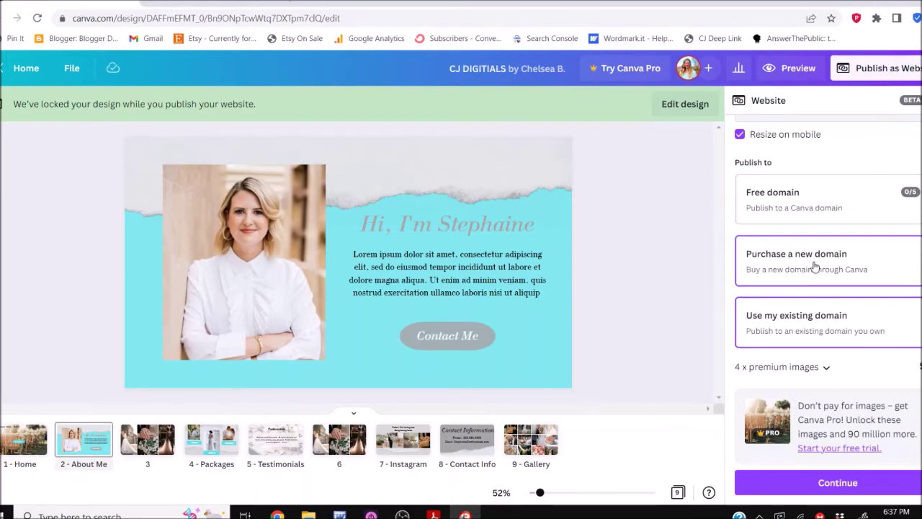
left_click(814, 266)
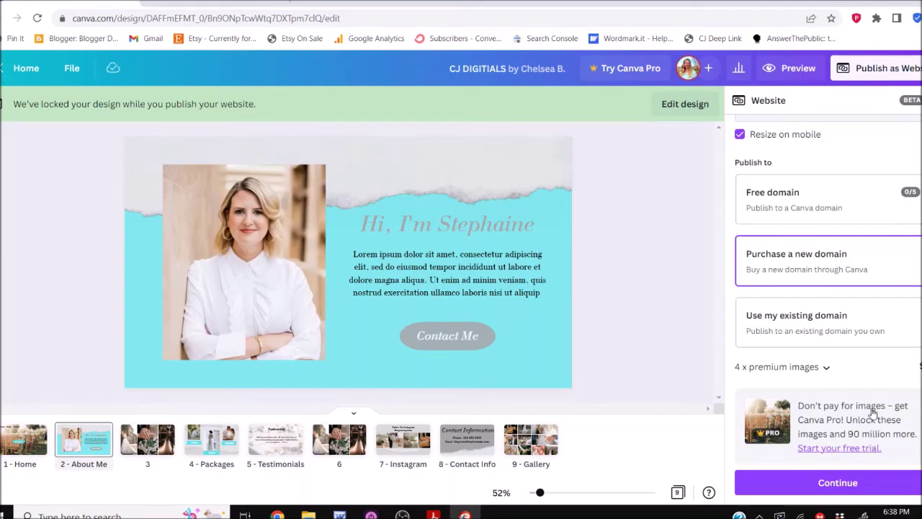
left_click(845, 201)
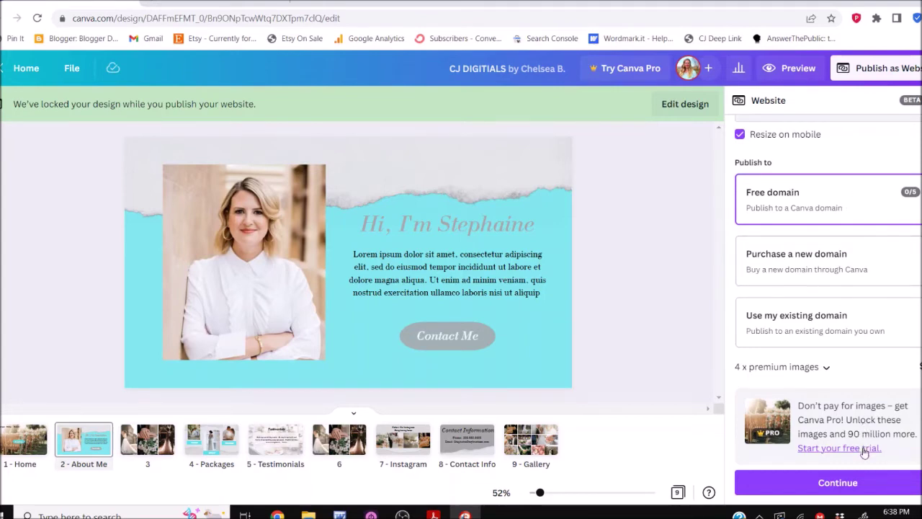
Claim the free subdomain 'stephsphotos', giving the address stephsphotos.my.canva.site
left_click(857, 488)
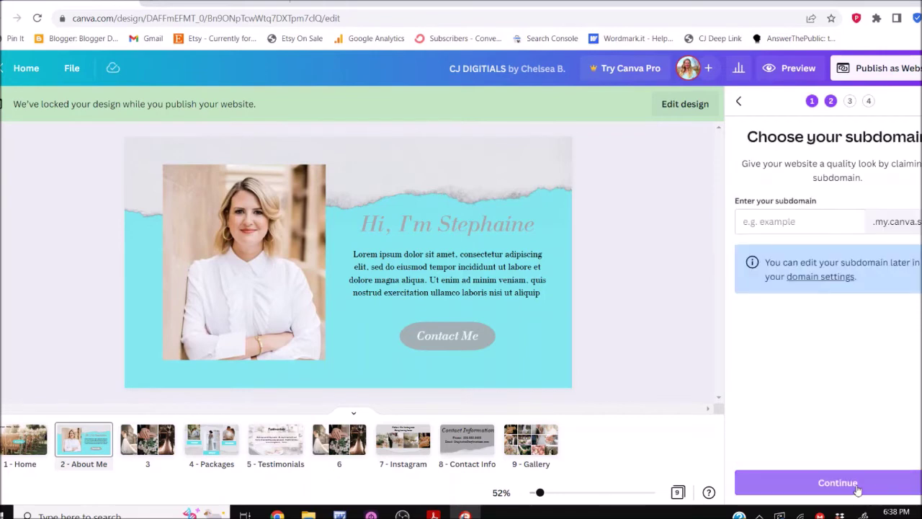
left_click(783, 219)
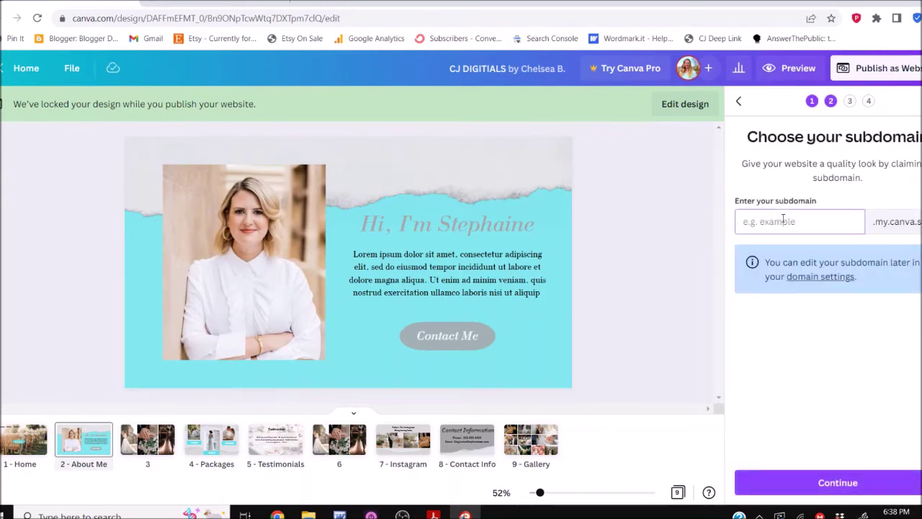
type("stephsphotos")
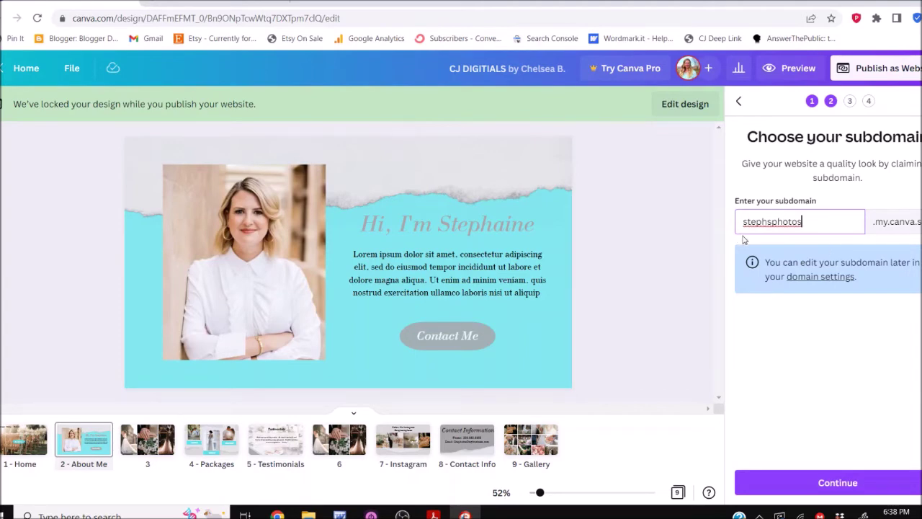
left_click(835, 481)
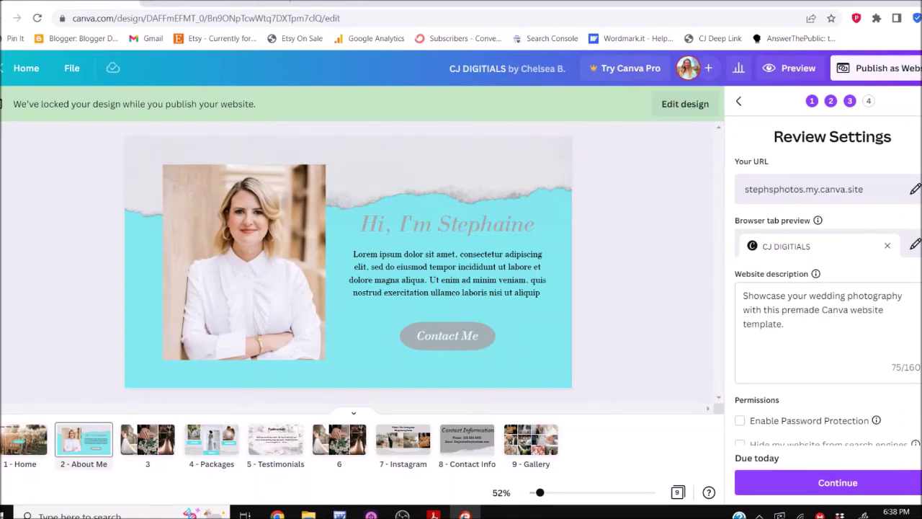
Change the browser tab title from CJ DIGITIALS to 'stephs photos'
left_click(914, 244)
left_click_drag(882, 239, 760, 229)
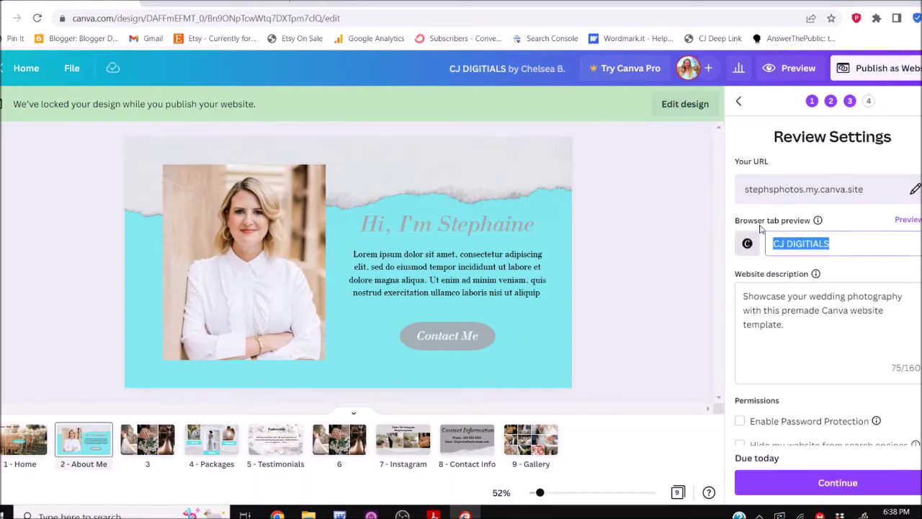
type("stephs phto")
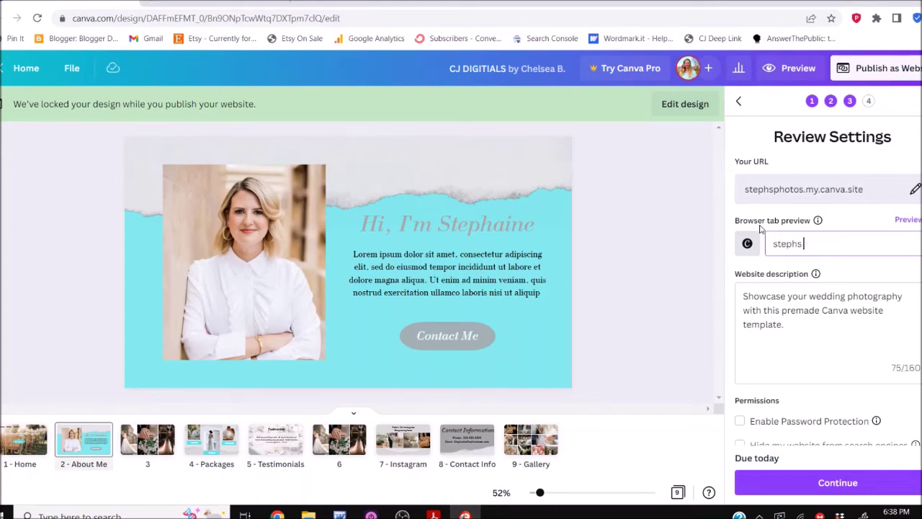
key("BackSpace")
key("BackSpace")
type("otos")
Rewrite the website description to 'Check out my wedding photography and book Steph today'
left_click(782, 328)
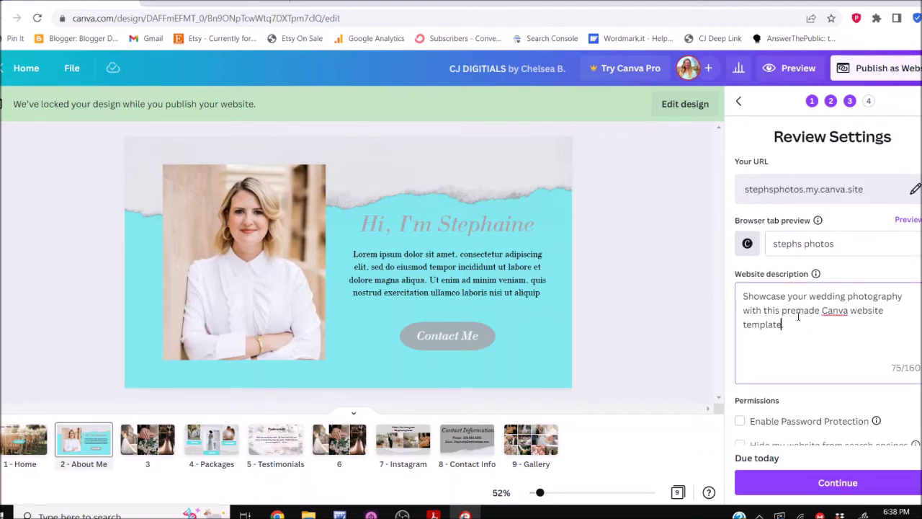
left_click_drag(809, 296, 724, 291)
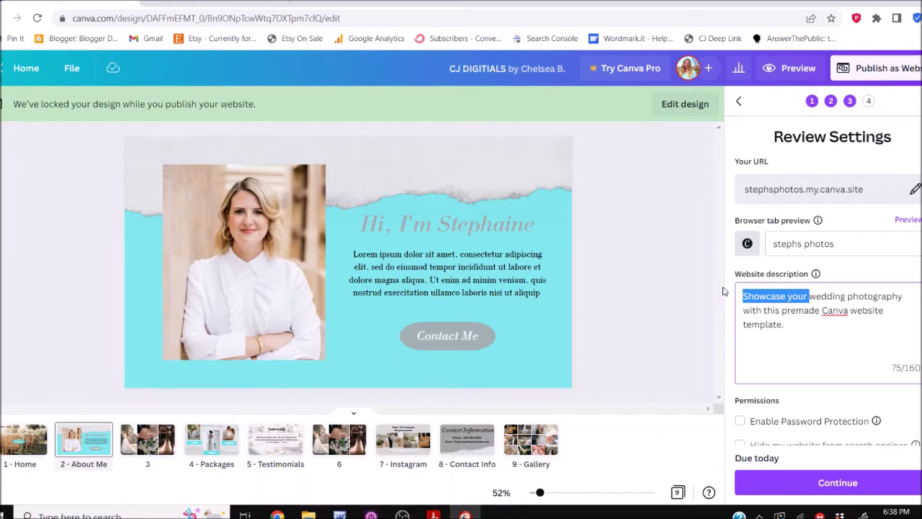
key("BackSpace")
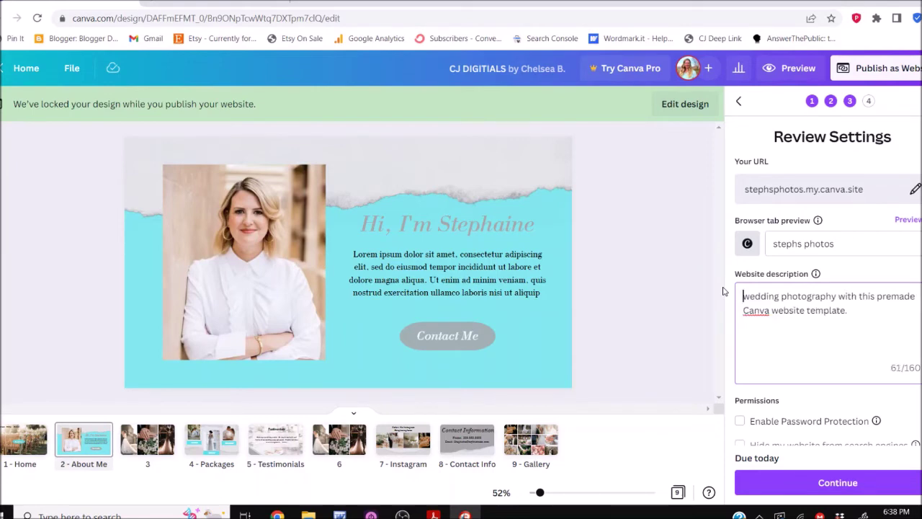
type("Check out m")
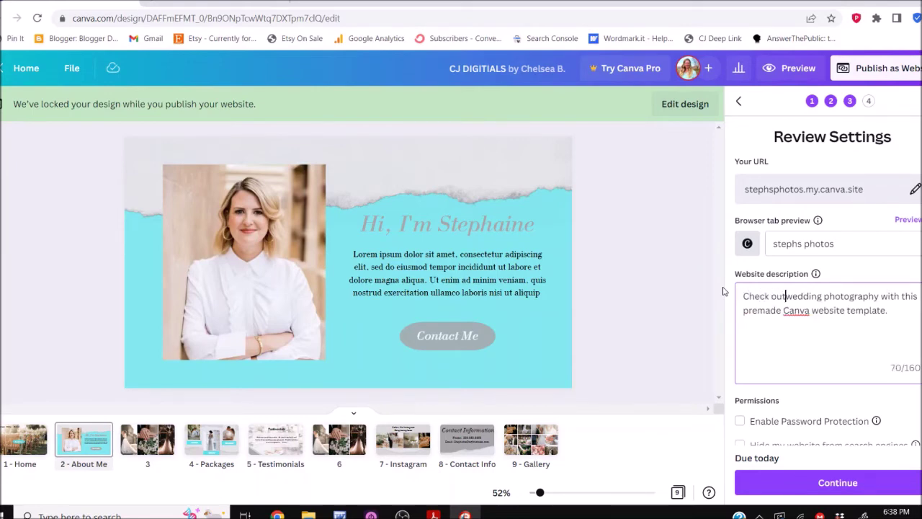
type("y")
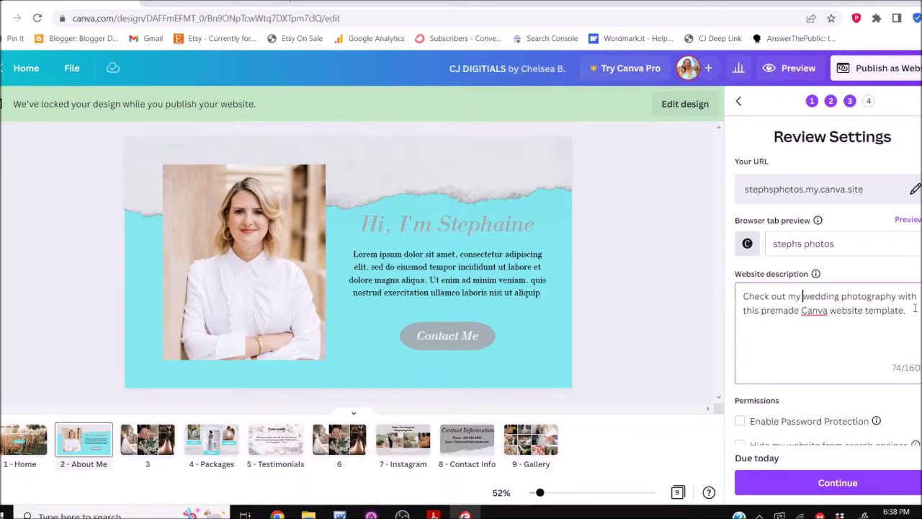
left_click_drag(906, 310, 896, 296)
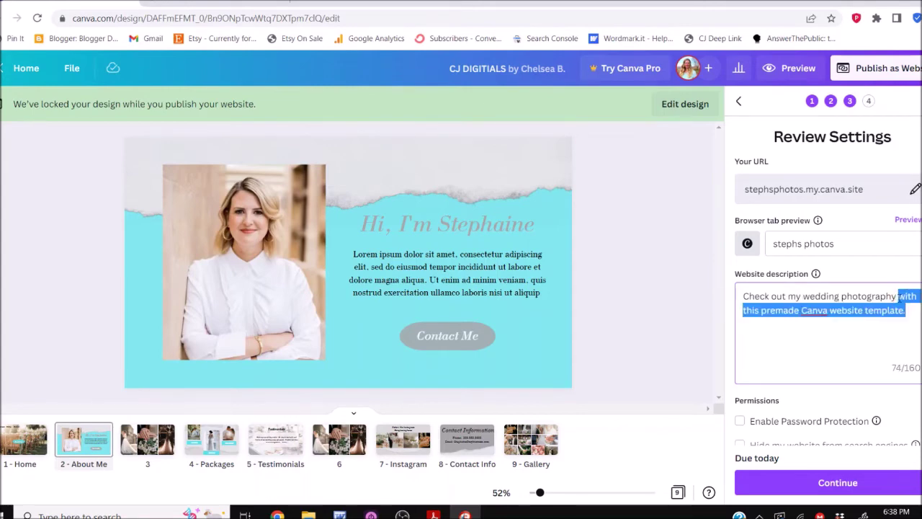
type("and book ST")
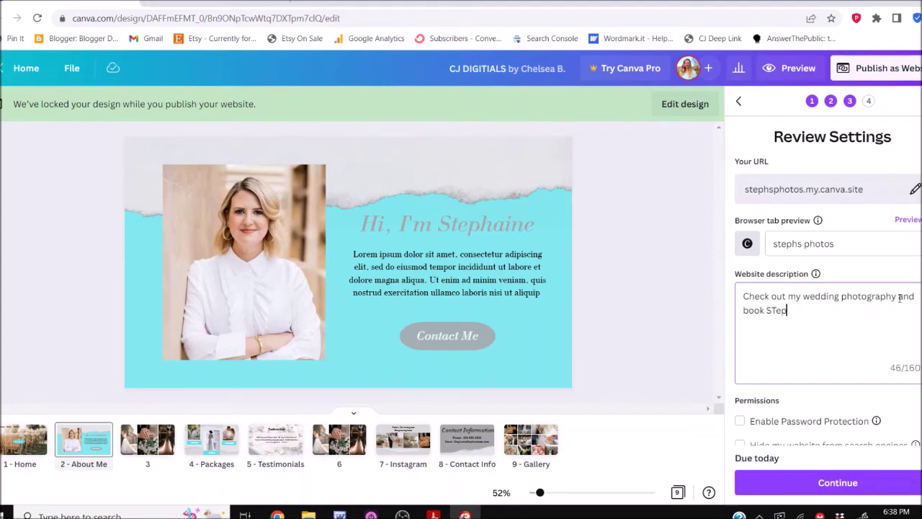
key("BackSpace")
type("teph today")
scroll(755, 319, "down", 1)
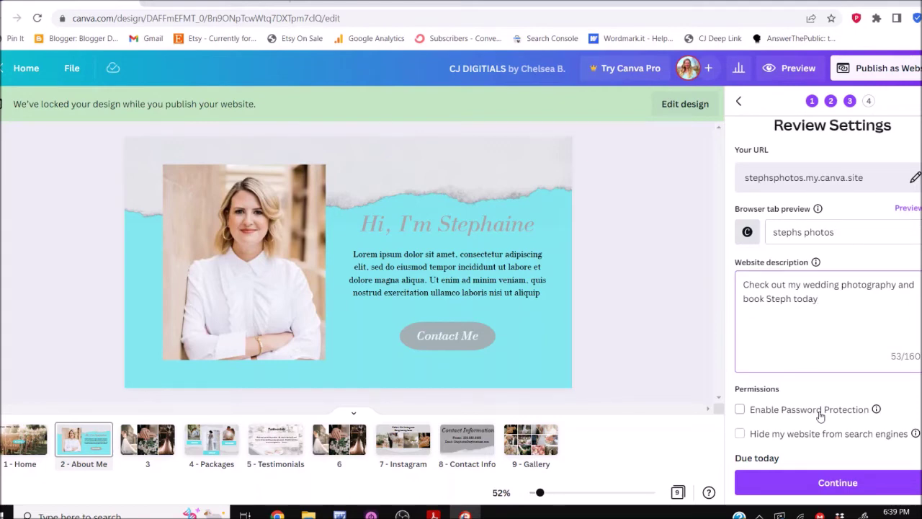
left_click(819, 409)
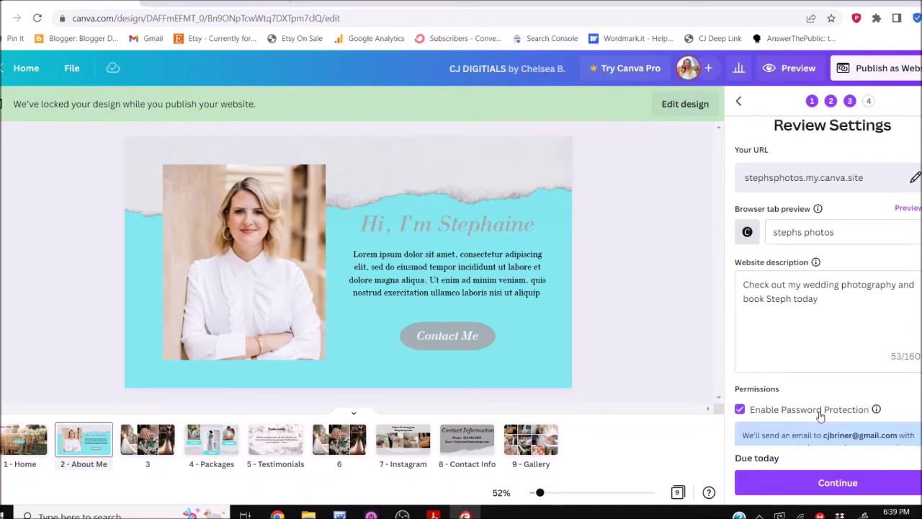
left_click(819, 409)
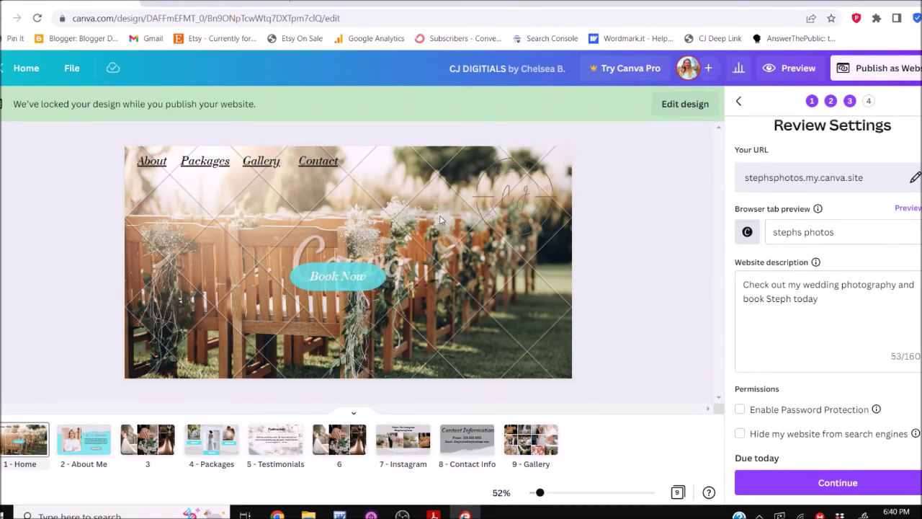
Unlock the design and set a reception-table wedding photo as the Home page background
left_click(685, 104)
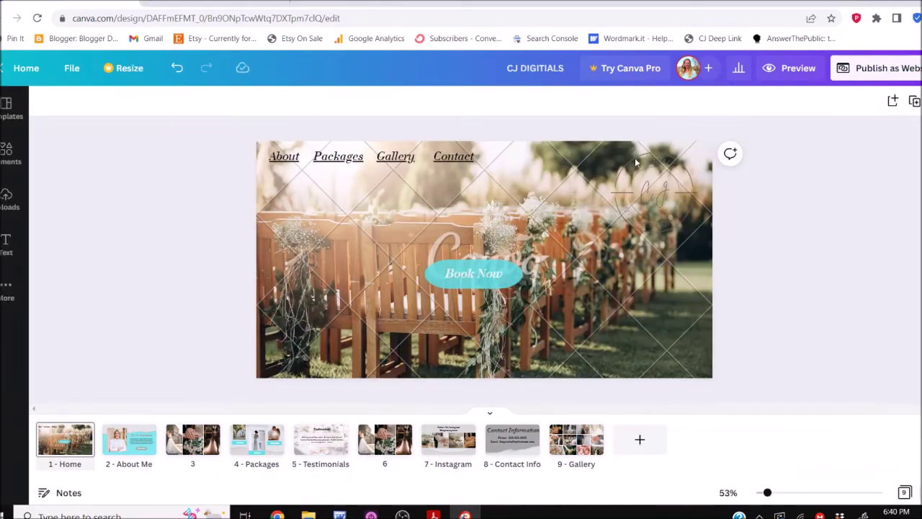
left_click(7, 153)
left_click_drag(130, 337, 459, 299)
scroll(459, 299, "down", 3)
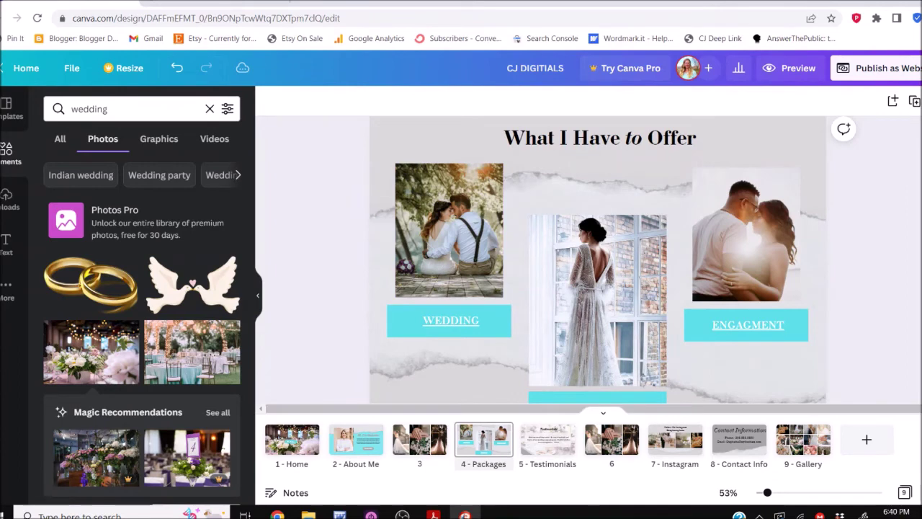
Make the Home page navigation links white
left_click(311, 443)
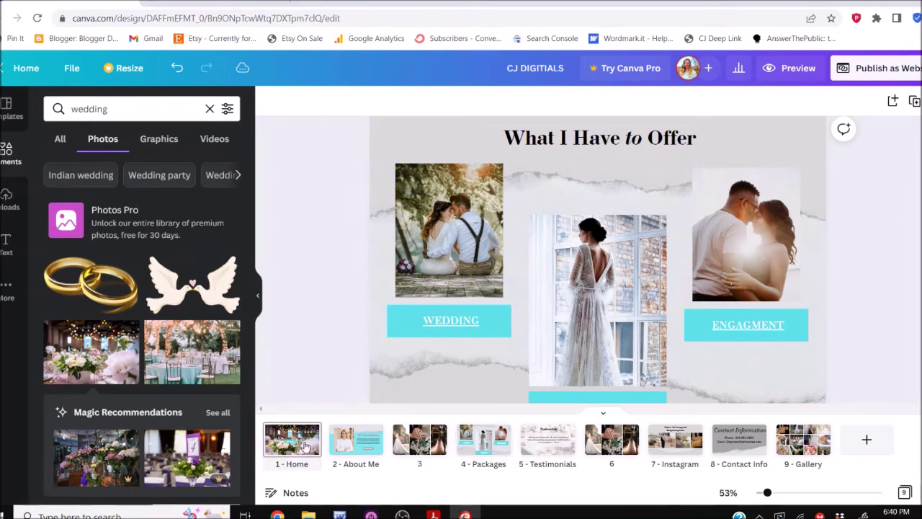
left_click_drag(462, 186, 634, 193)
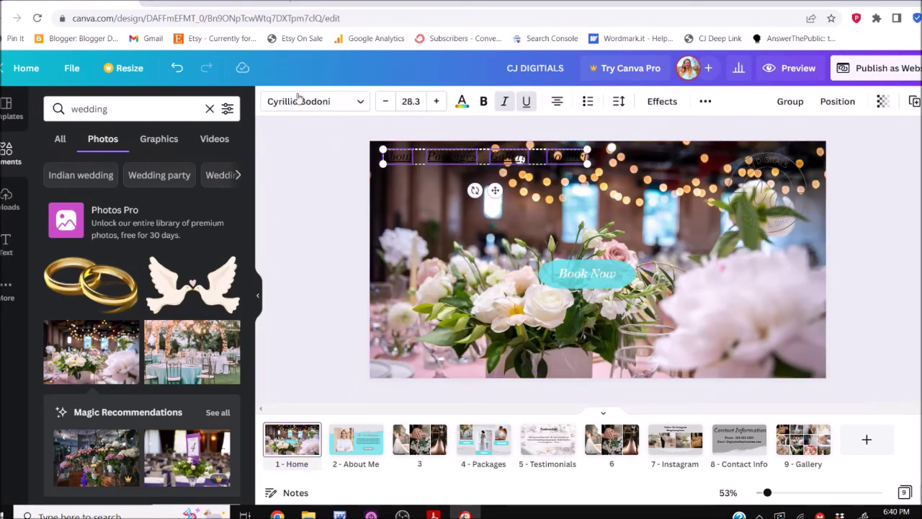
left_click(461, 103)
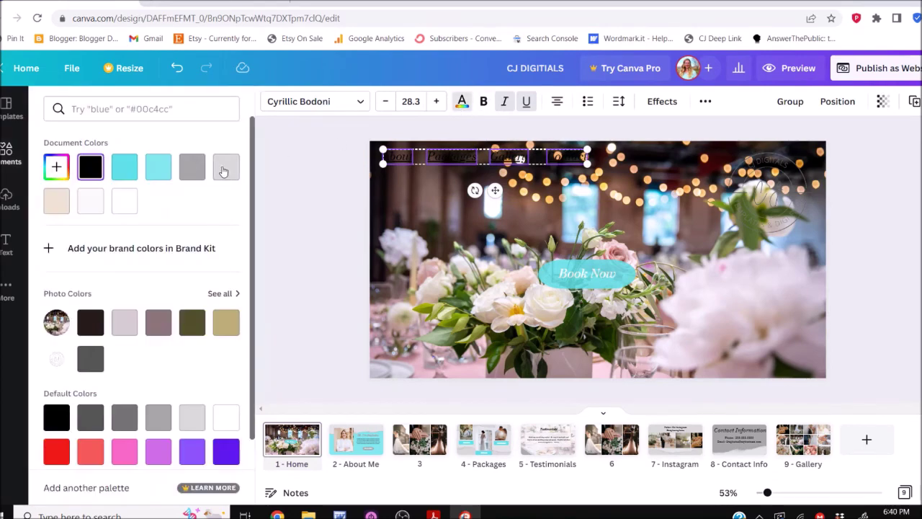
left_click(124, 200)
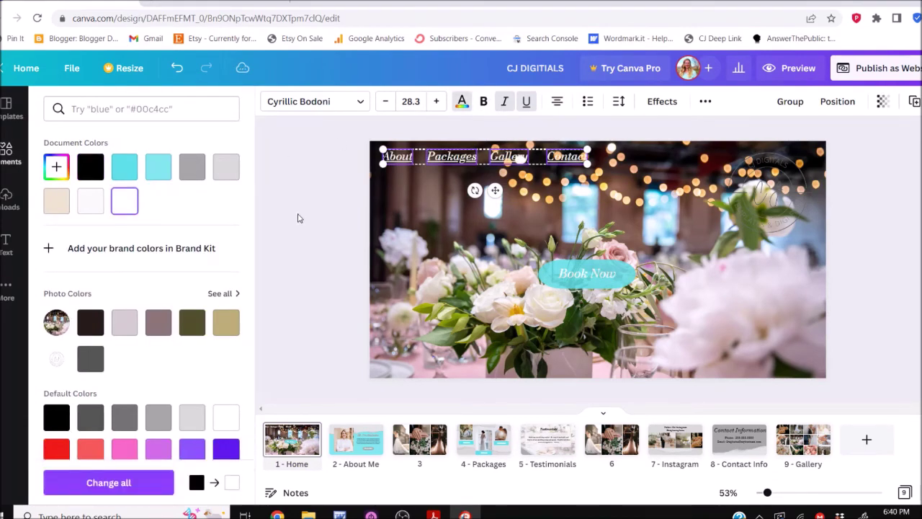
Replace the first two Instagram page grid photos with floral wedding reception shots
scroll(314, 231, "down", 8)
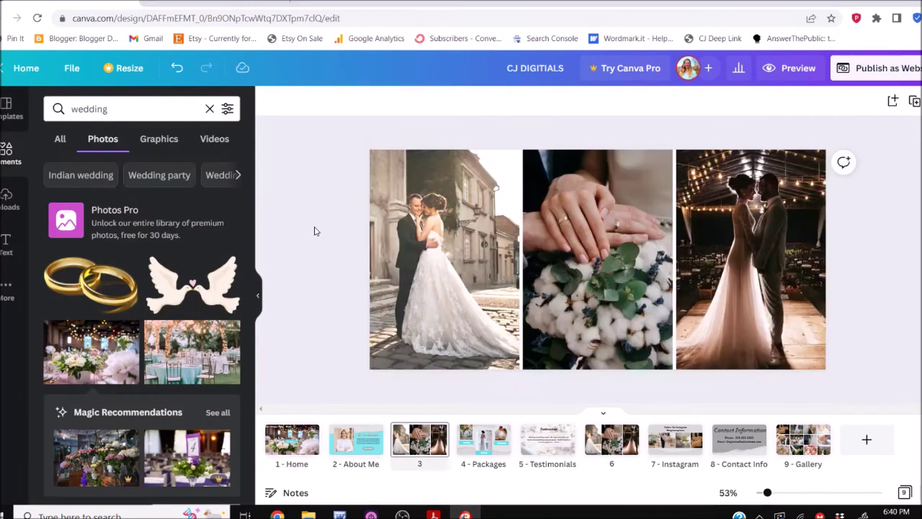
scroll(314, 231, "down", 3)
scroll(314, 230, "down", 1)
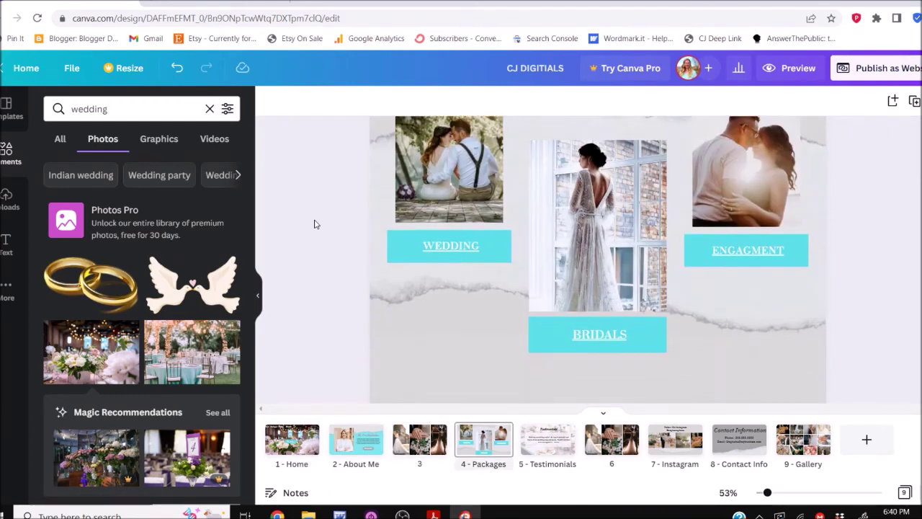
left_click(612, 441)
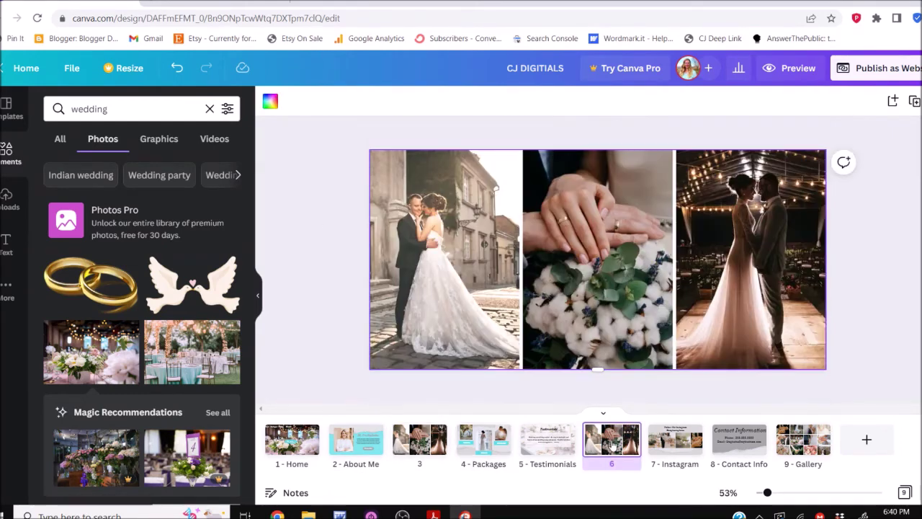
left_click(680, 455)
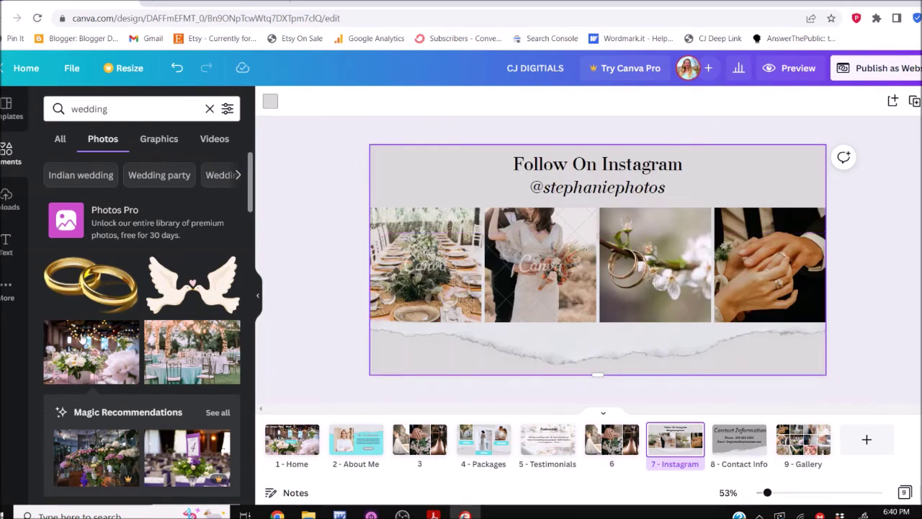
left_click_drag(91, 366, 425, 267)
left_click_drag(192, 371, 593, 267)
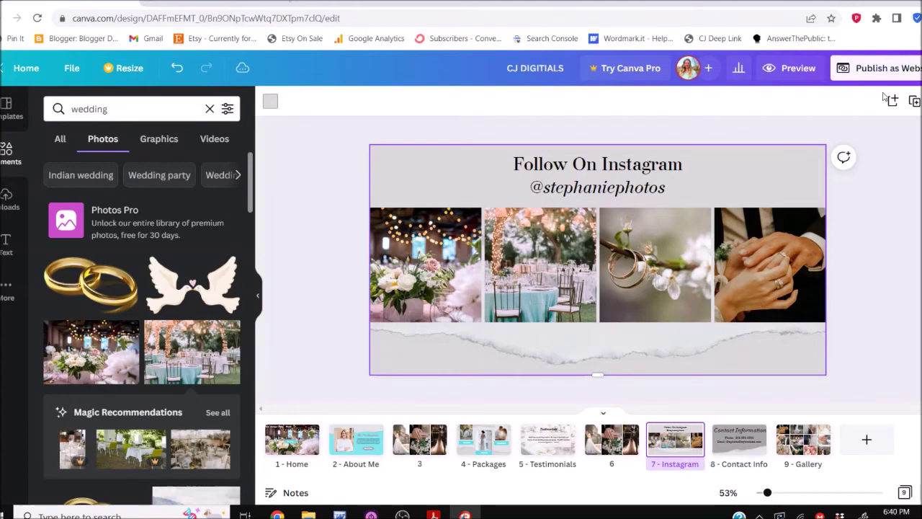
Run through publishing to the payment step, then return to editing the design
left_click(881, 69)
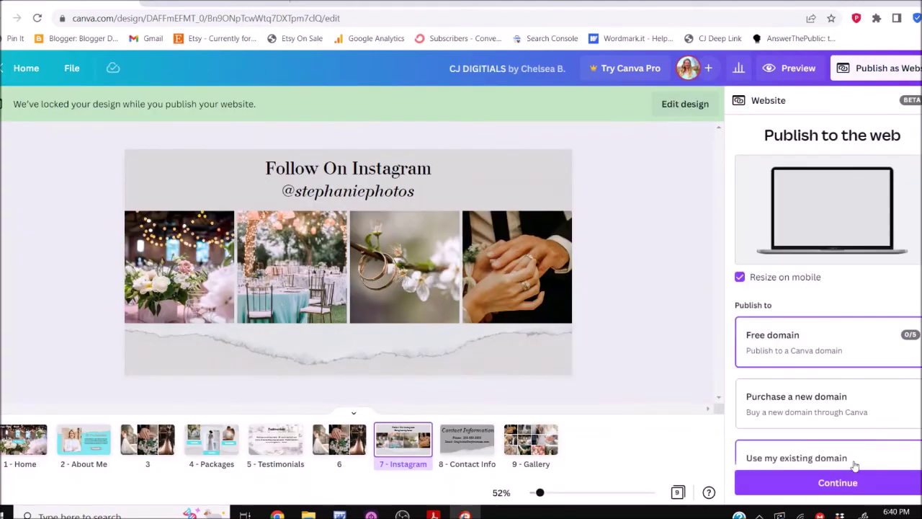
left_click(857, 485)
left_click(857, 484)
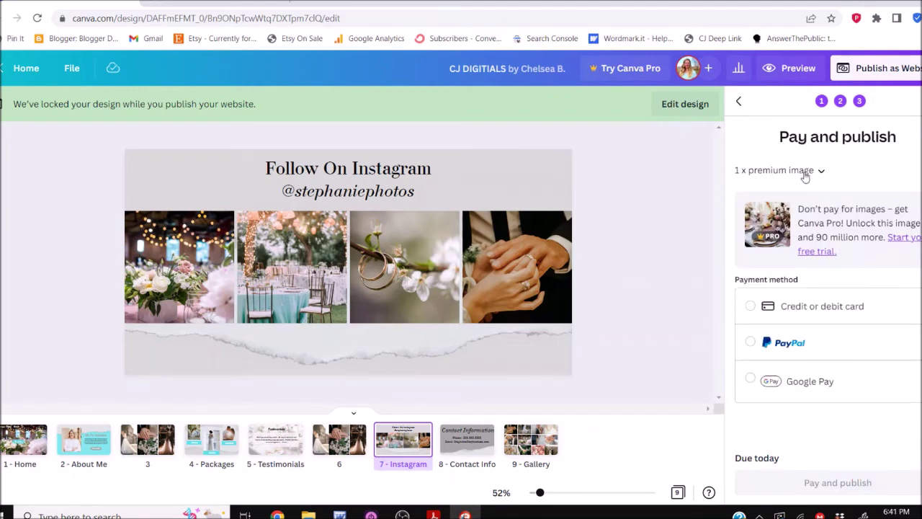
left_click(677, 112)
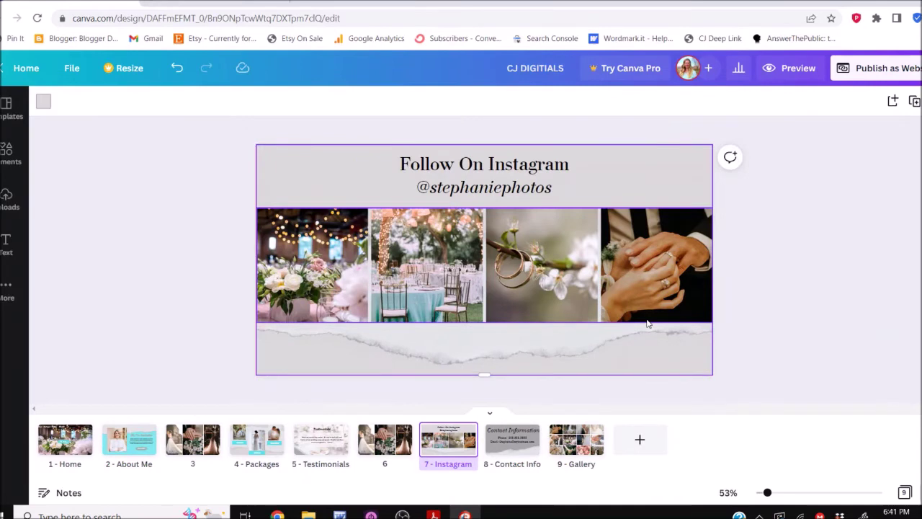
Give the Testimonials page an outdoor reception-table photo background and restart website publishing
scroll(646, 324, "up", 2)
scroll(647, 324, "down", 2)
scroll(647, 324, "up", 4)
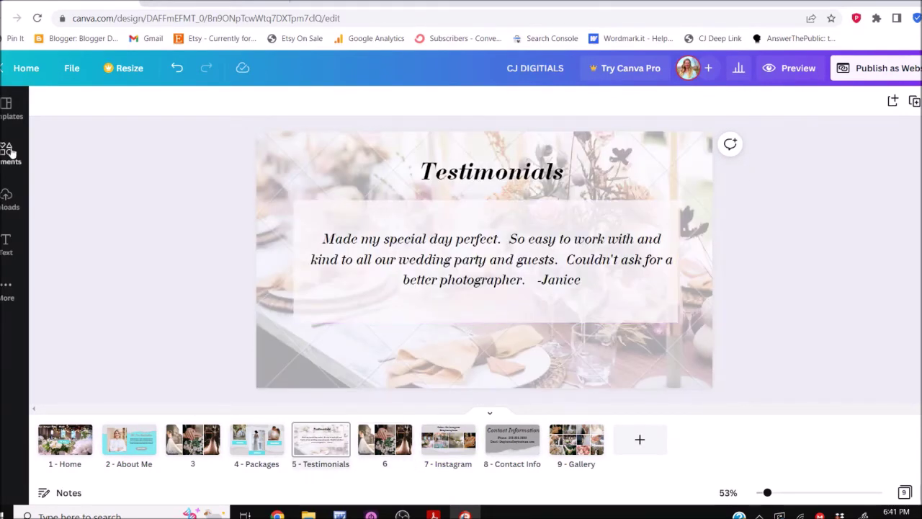
left_click(10, 152)
left_click_drag(191, 368, 438, 154)
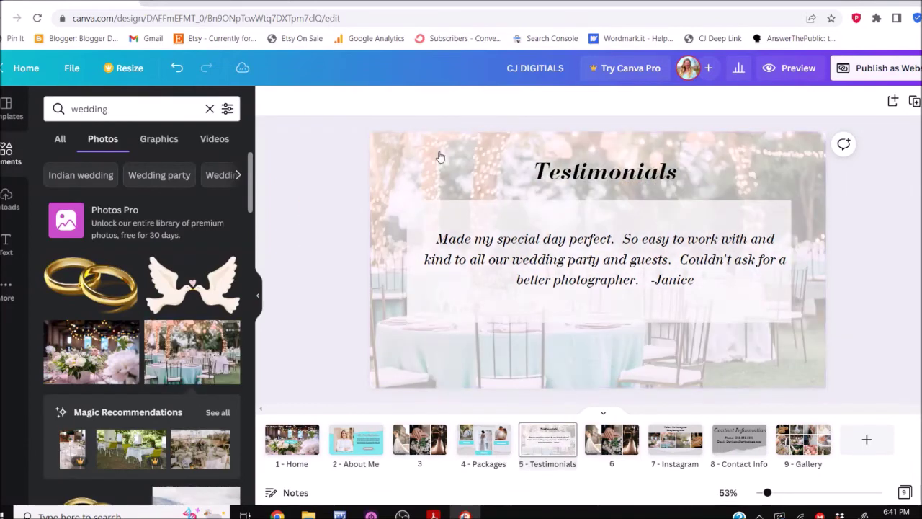
left_click(908, 72)
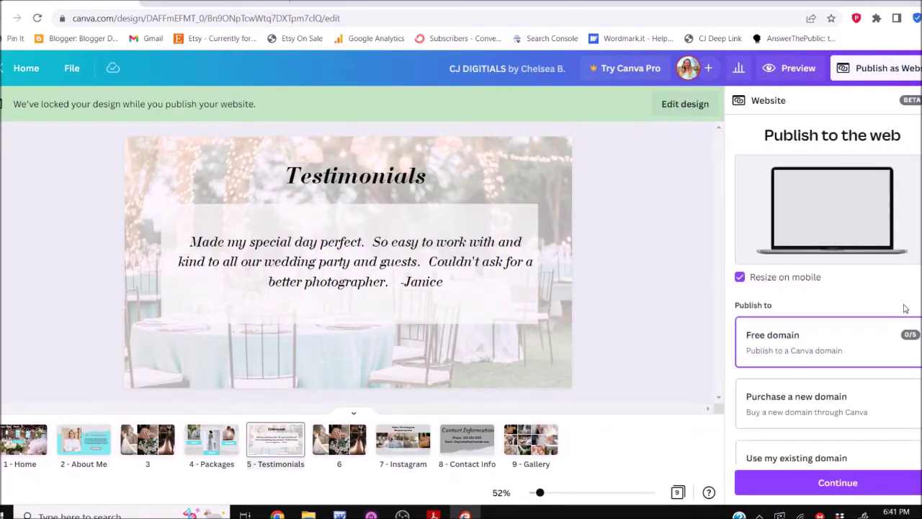
Continue through Review Settings and publish the site live at stephsphotos.my.canva.site
left_click(885, 481)
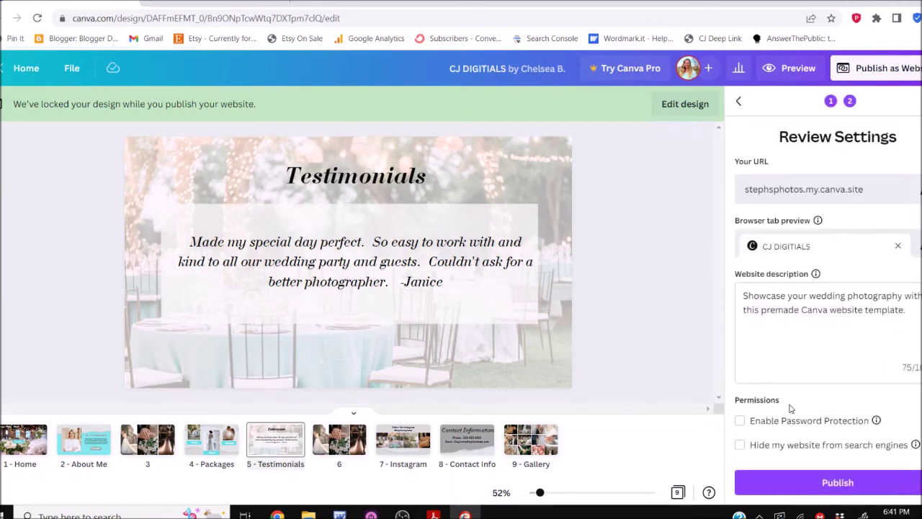
left_click(815, 318)
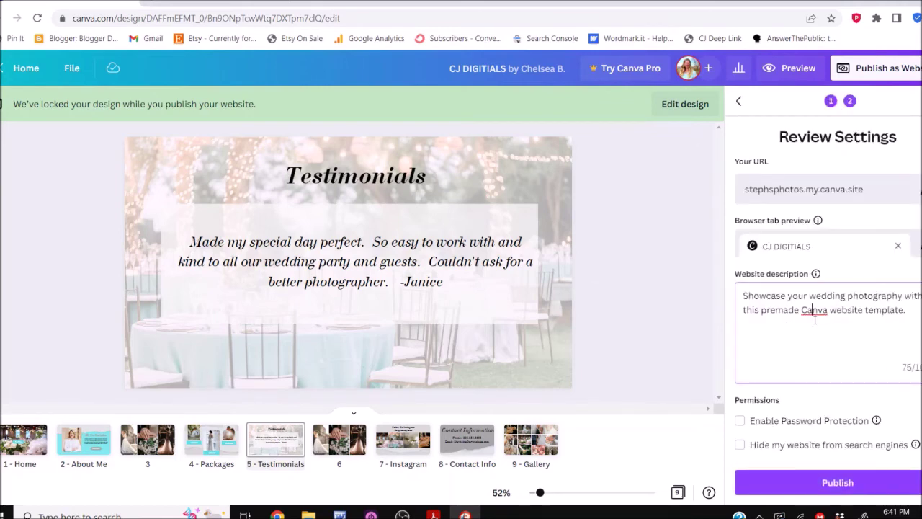
left_click(842, 486)
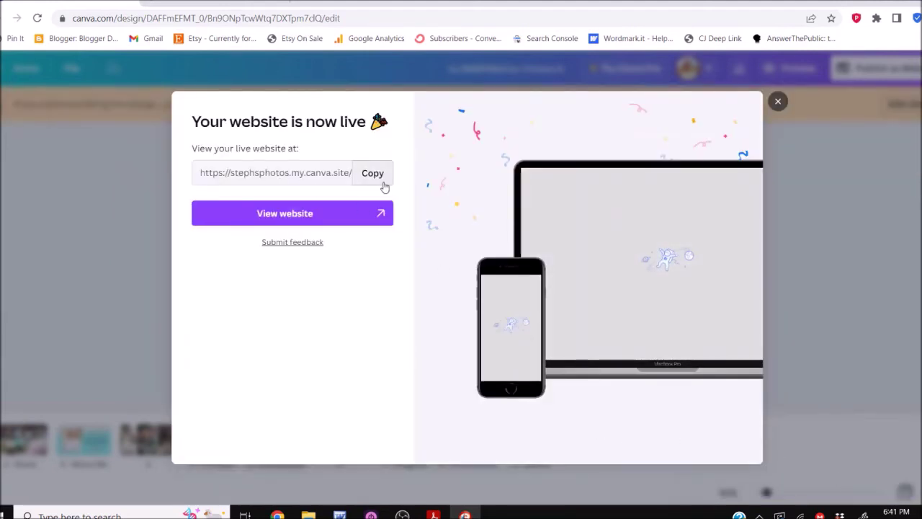
Copy the stephsphotos.my.canva.site address and open the live website
left_click(377, 179)
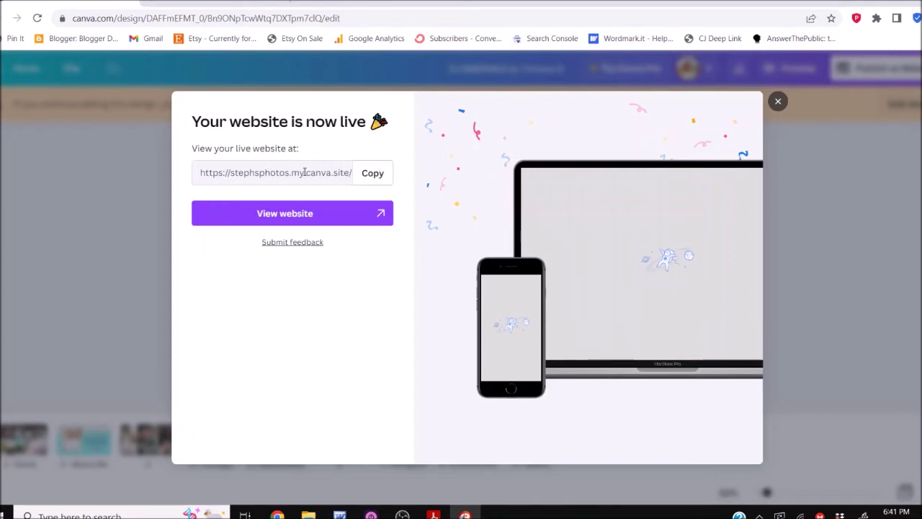
left_click(311, 212)
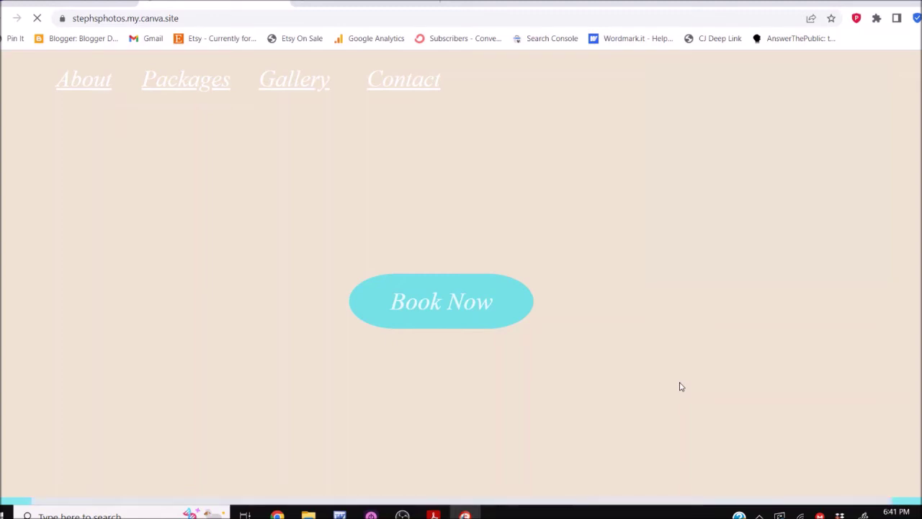
Scroll through the live site, then return to Canva and close the website-is-live dialog
scroll(680, 387, "down", 5)
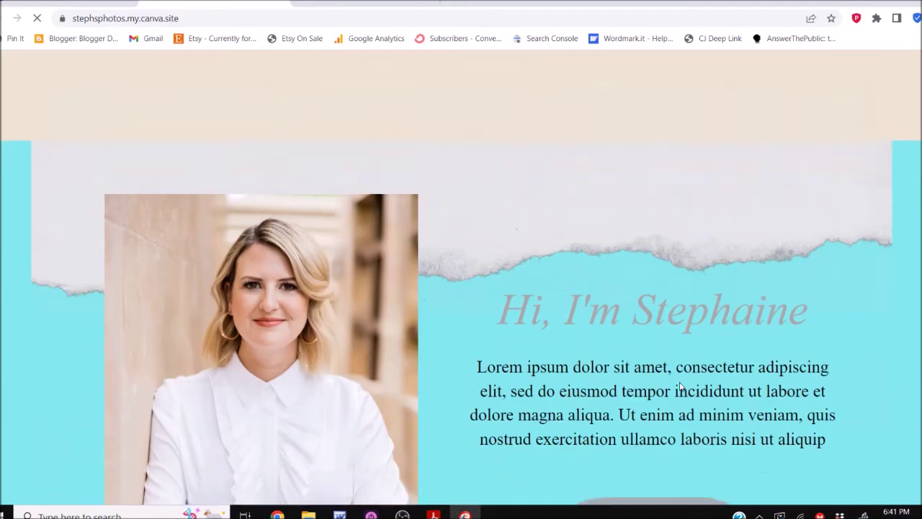
scroll(460, 278, "down", 5)
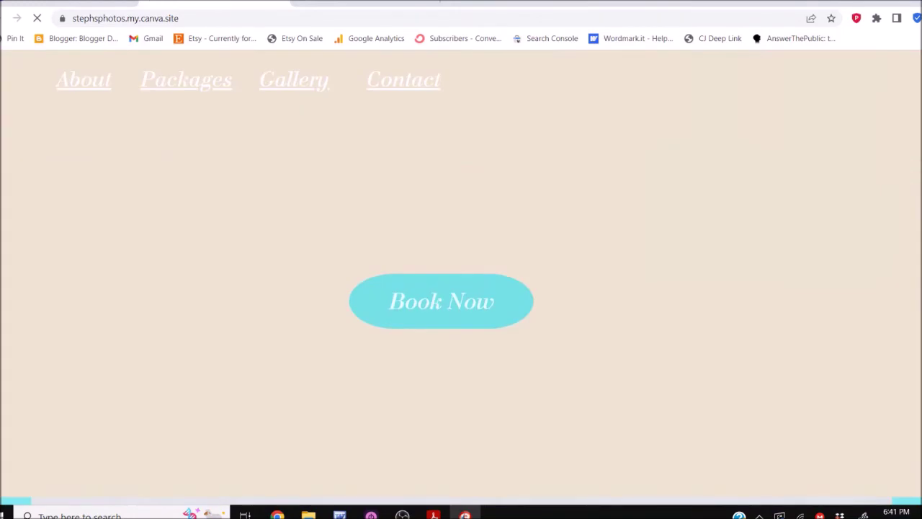
scroll(461, 277, "down", 10)
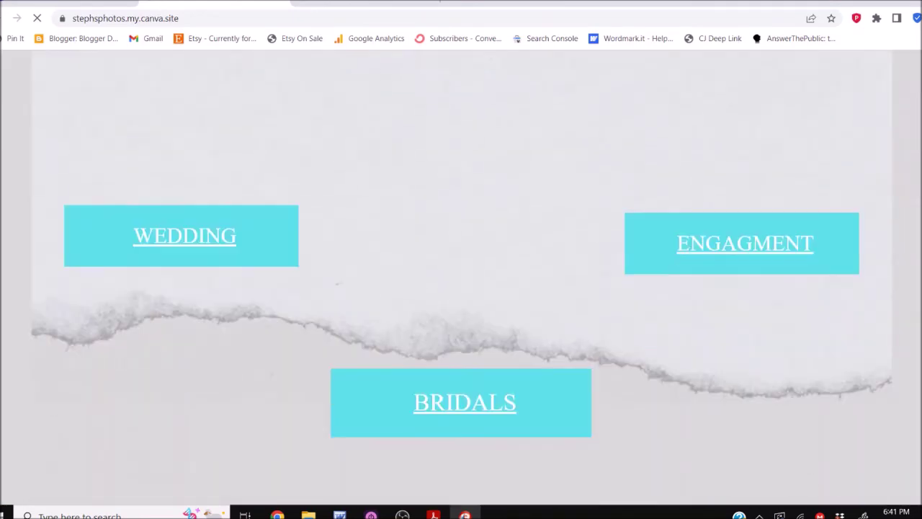
scroll(461, 277, "down", 8)
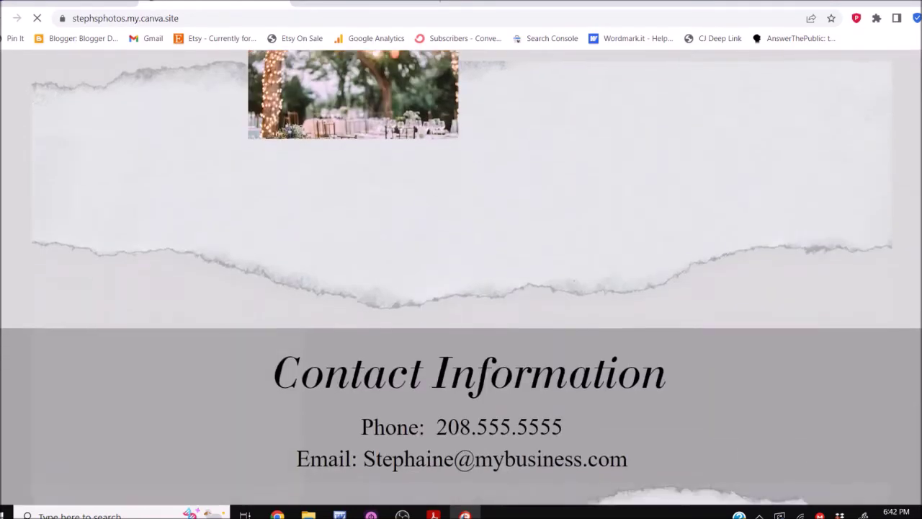
scroll(461, 277, "down", 5)
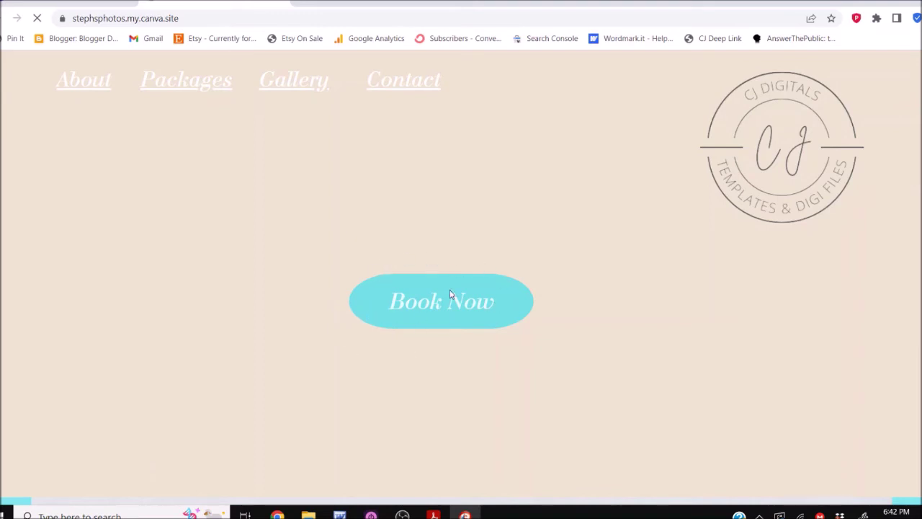
left_click(279, 5)
left_click(778, 101)
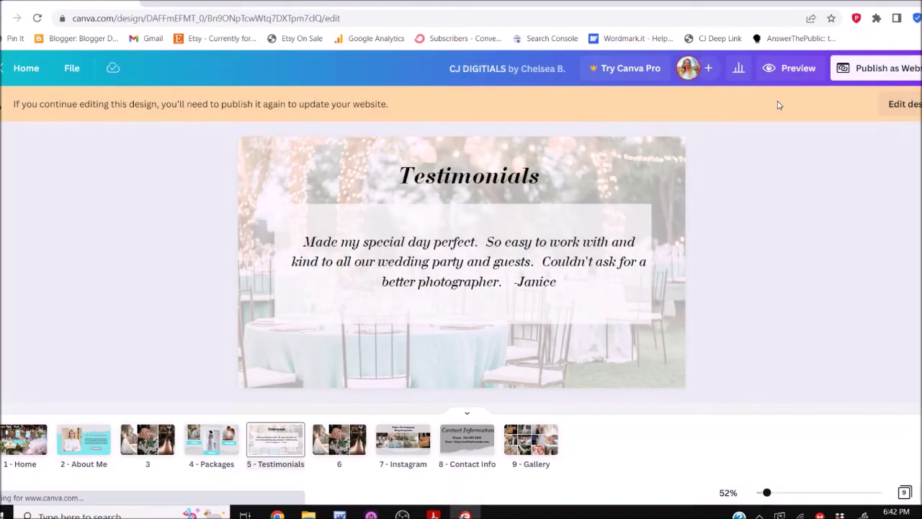
Unlock editing via Edit design and dismiss the Websites Editor Feedback panel
left_click(913, 106)
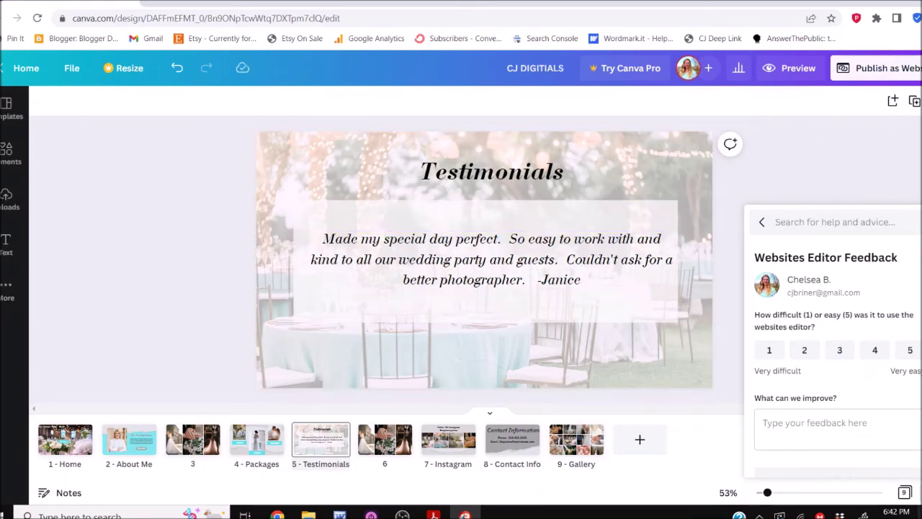
key("Escape")
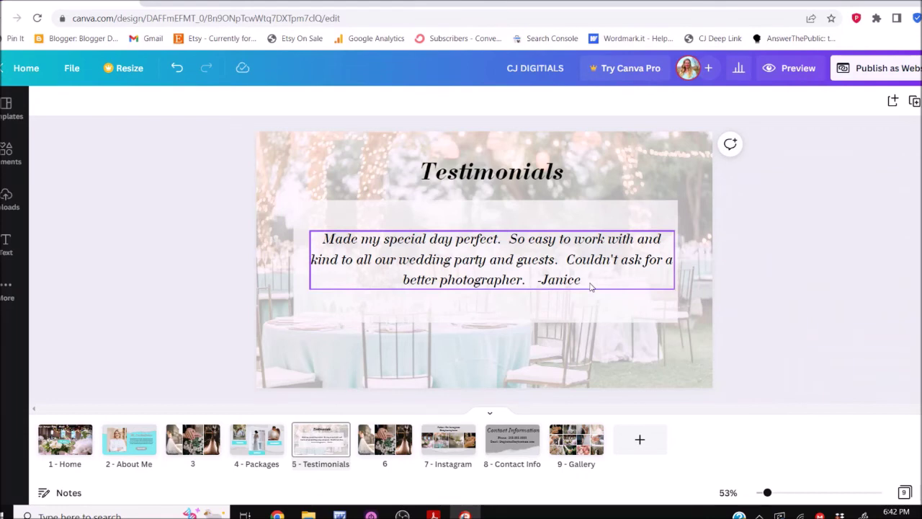
scroll(590, 287, "up", 5)
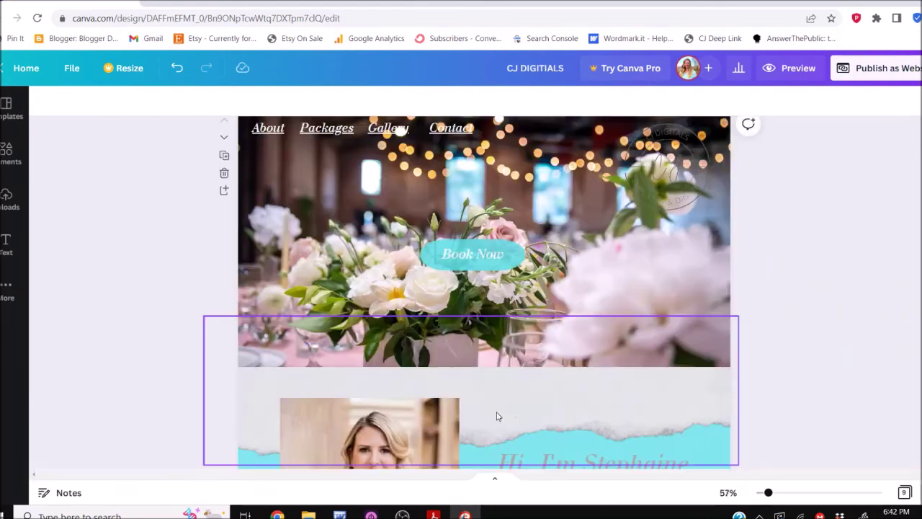
Link the Book Now button on the Home page to the 8 - Contact Info page
left_click(495, 415)
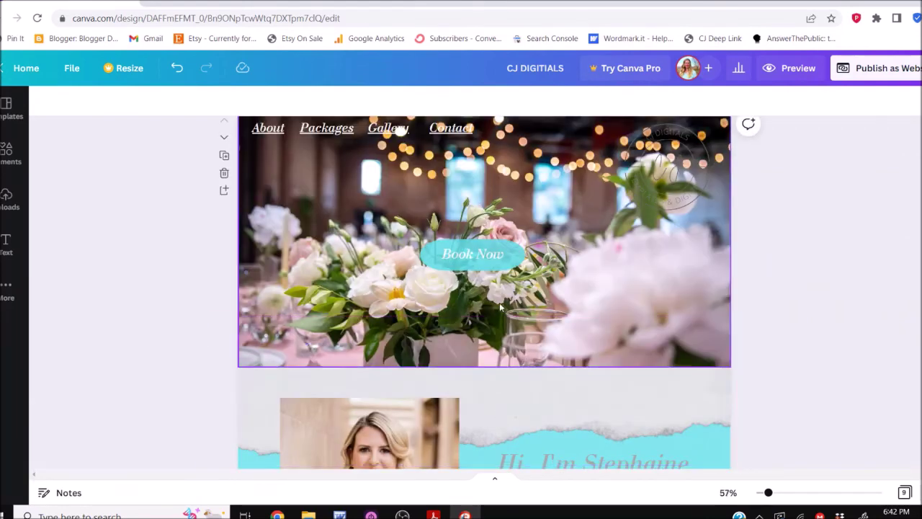
left_click(494, 258)
left_click(861, 103)
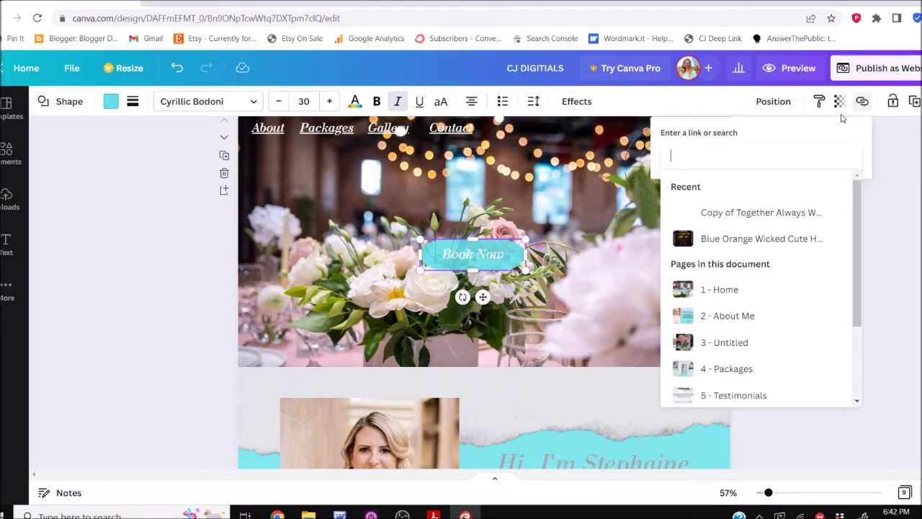
scroll(778, 323, "down", 2)
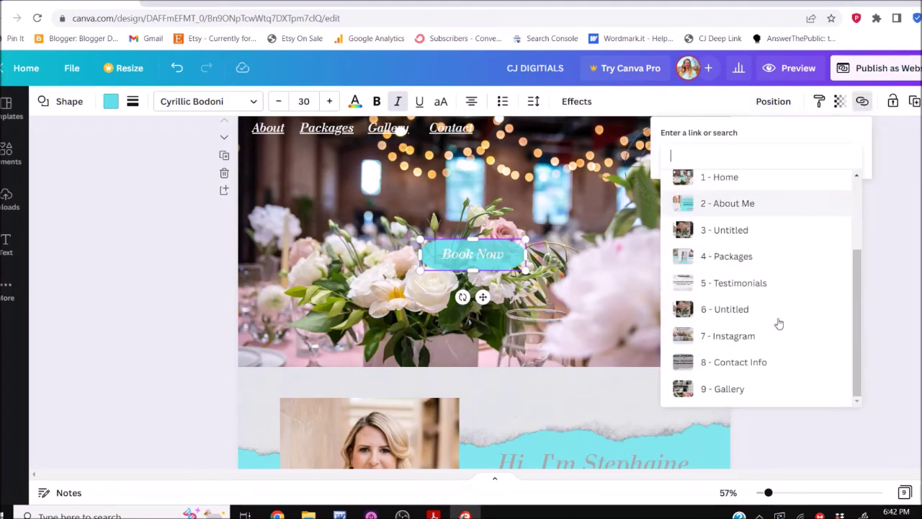
left_click(740, 364)
left_click(836, 186)
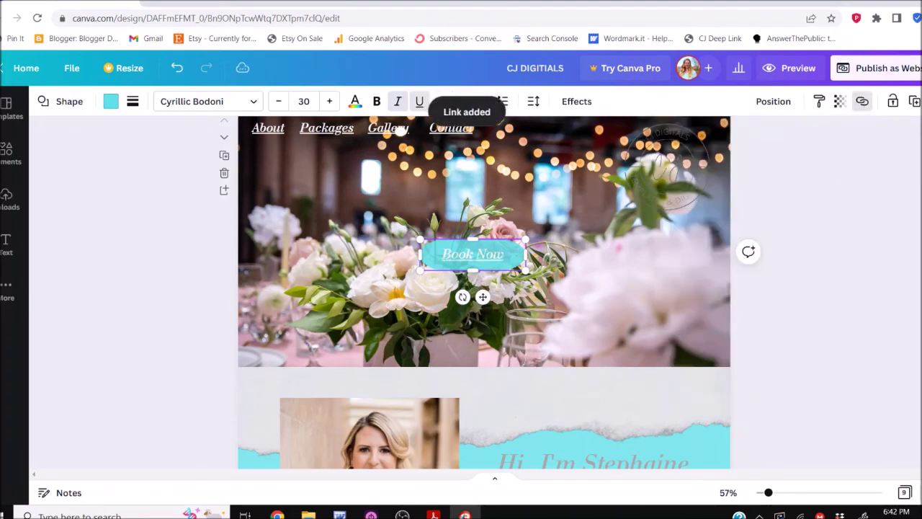
Link the Contact Me button to the 8 - Contact Info page as well
scroll(611, 338, "down", 3)
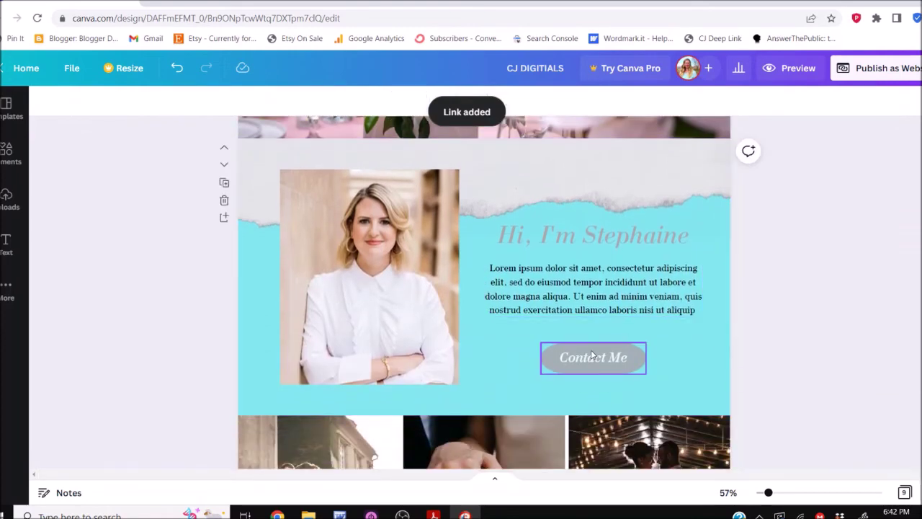
left_click(595, 355)
left_click(861, 101)
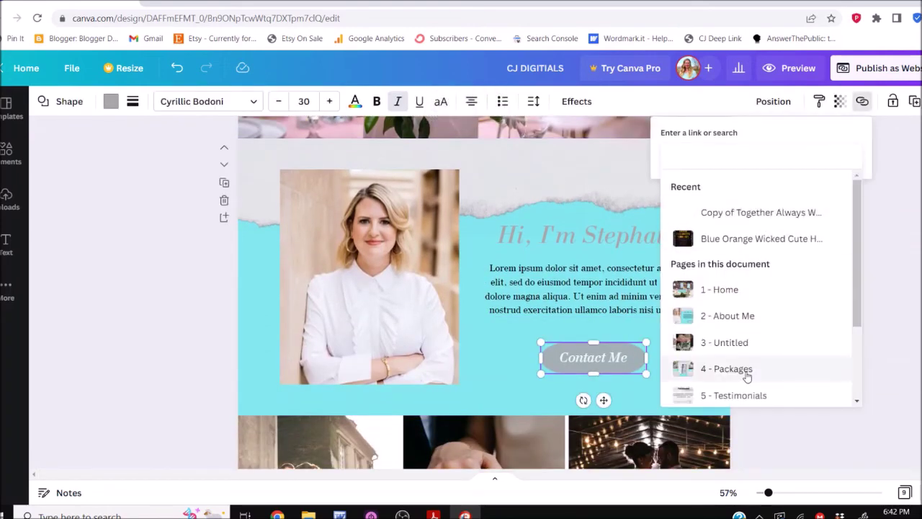
scroll(745, 372, "down", 3)
left_click(725, 366)
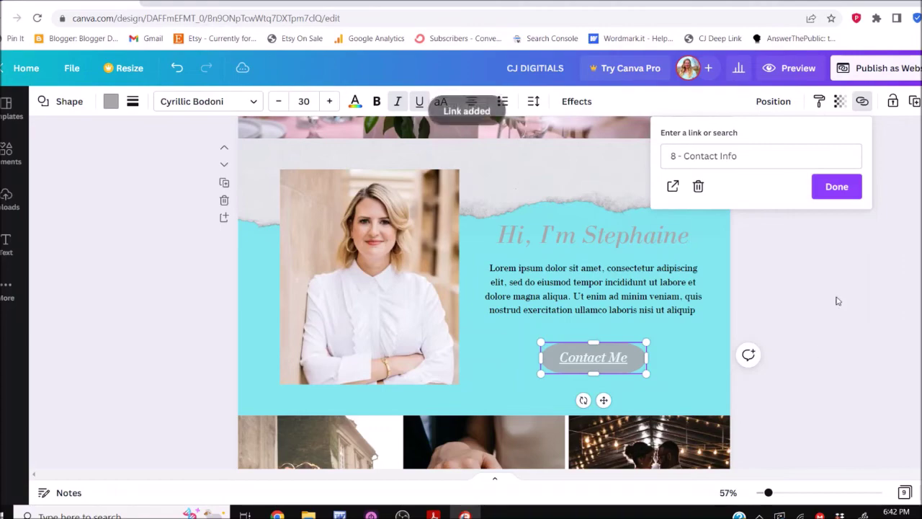
left_click(838, 186)
scroll(484, 293, "up", 4)
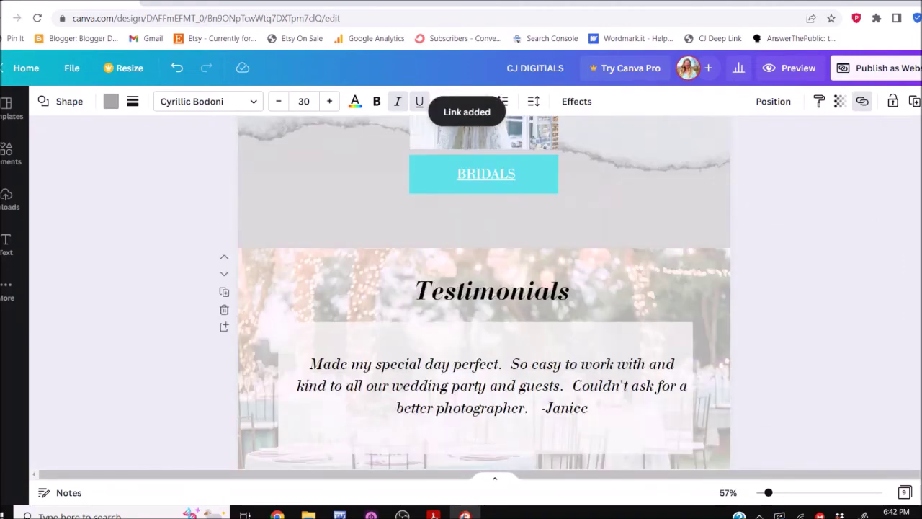
Republish the website with the updated button links and open the live stephsphotos.my.canva.site page
left_click(900, 72)
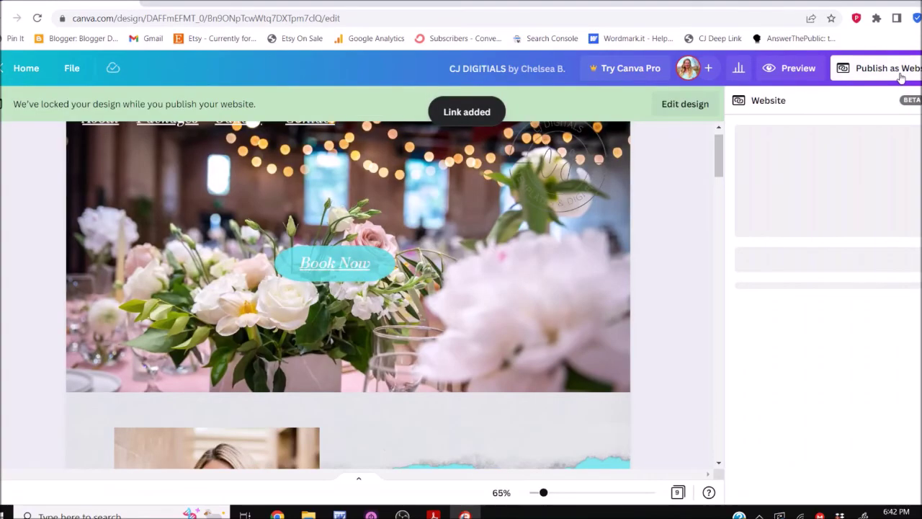
left_click(854, 449)
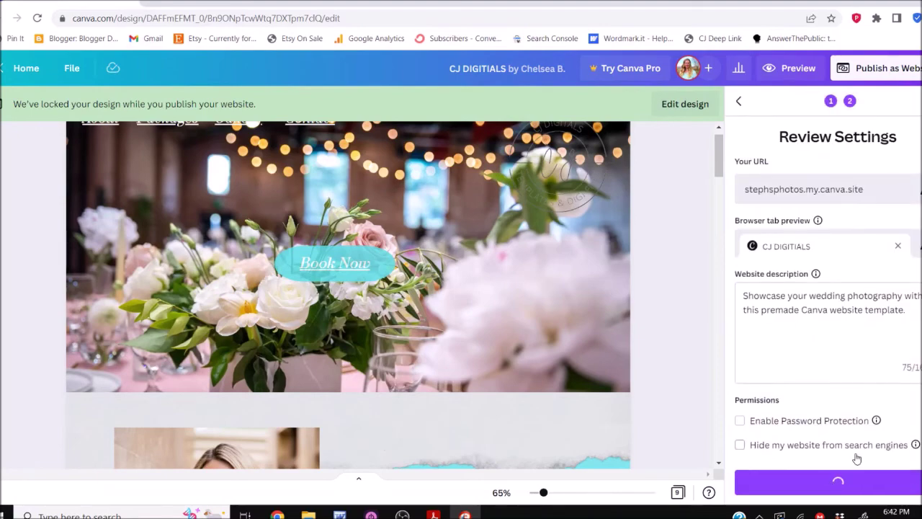
left_click(853, 482)
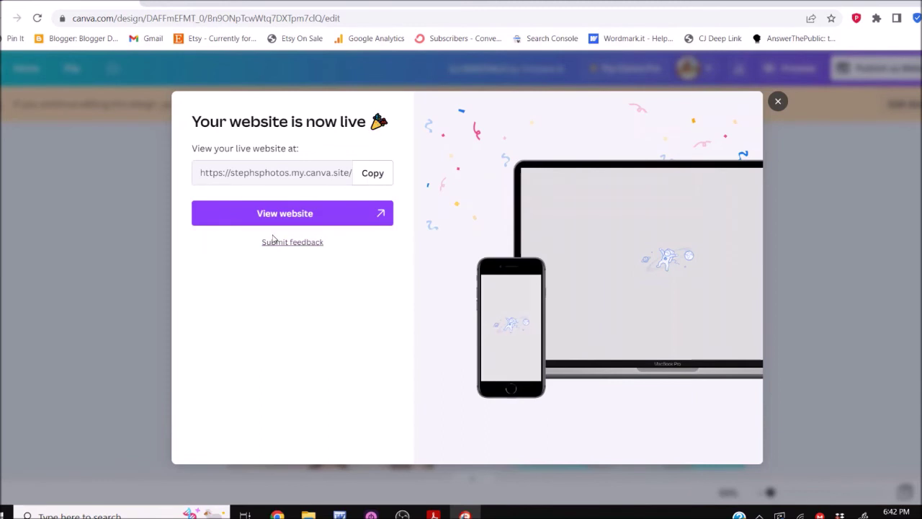
left_click(292, 219)
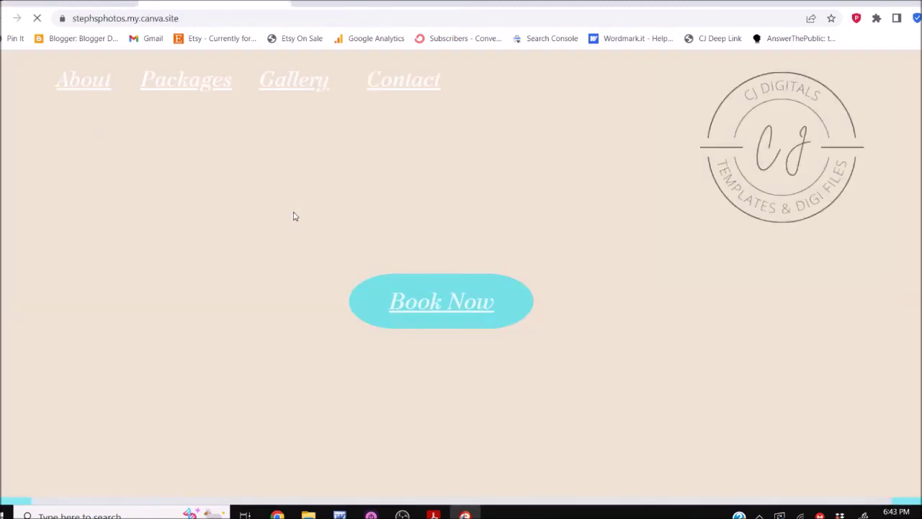
Test the live Book Now and Contact Me buttons and the Packages and Gallery nav links
left_click(448, 300)
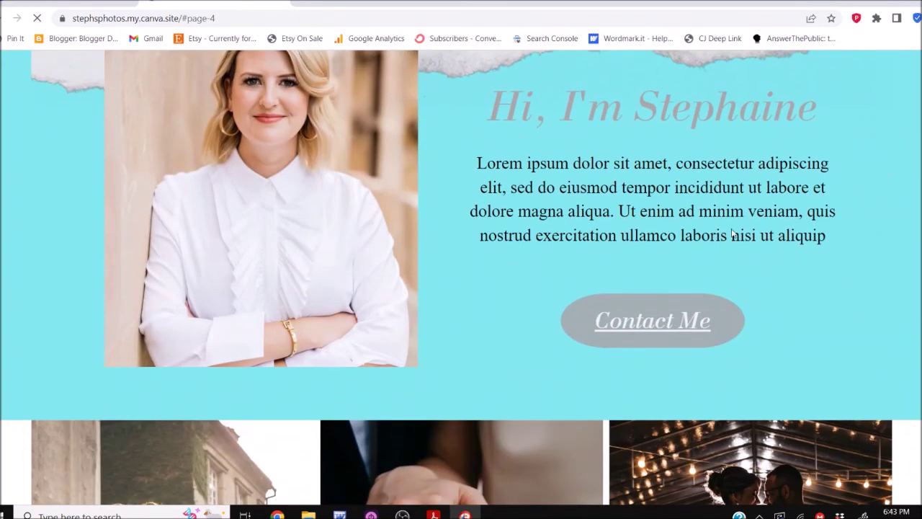
left_click(676, 324)
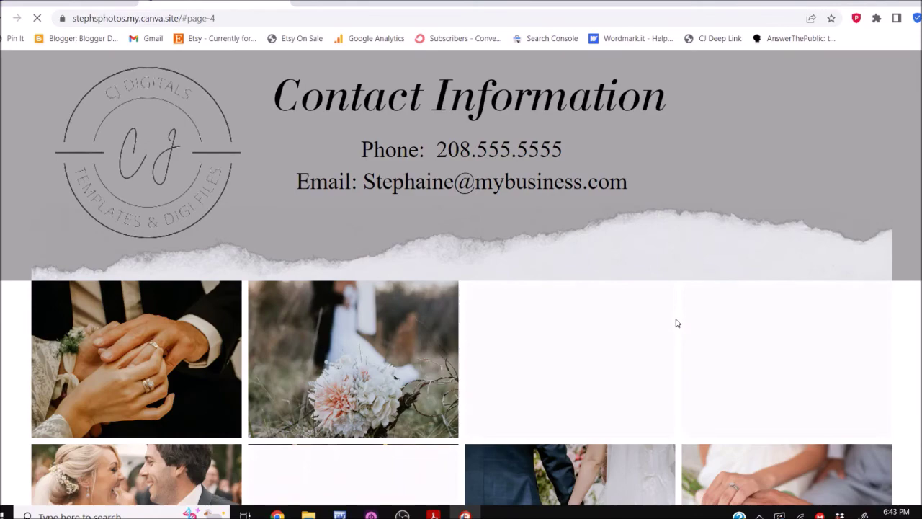
scroll(461, 288, "down", 4)
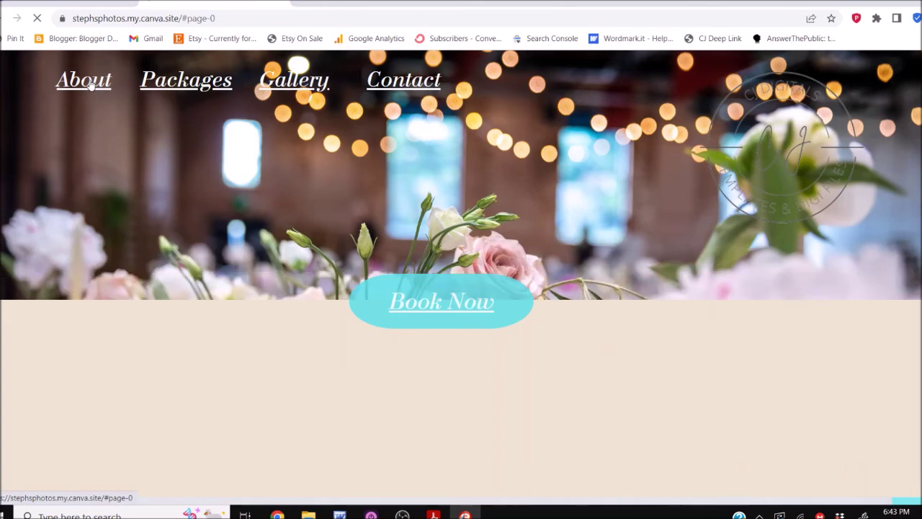
left_click(193, 88)
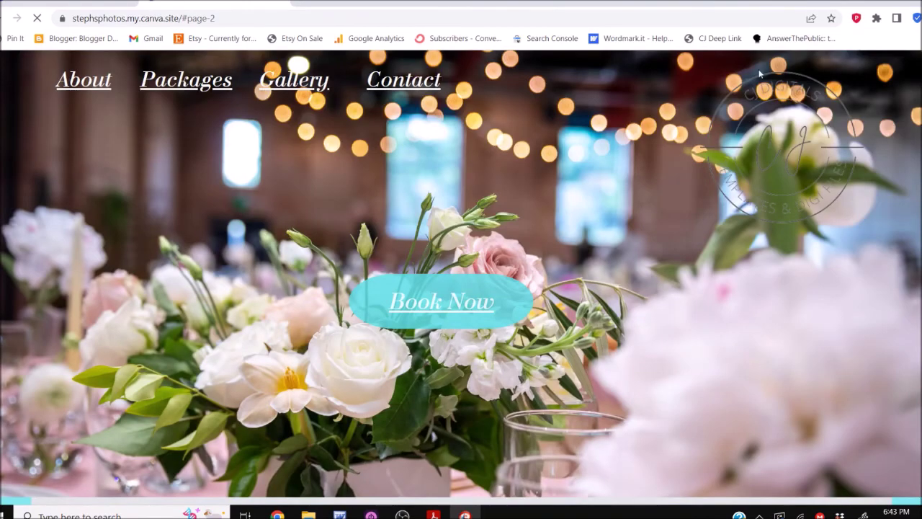
left_click(306, 84)
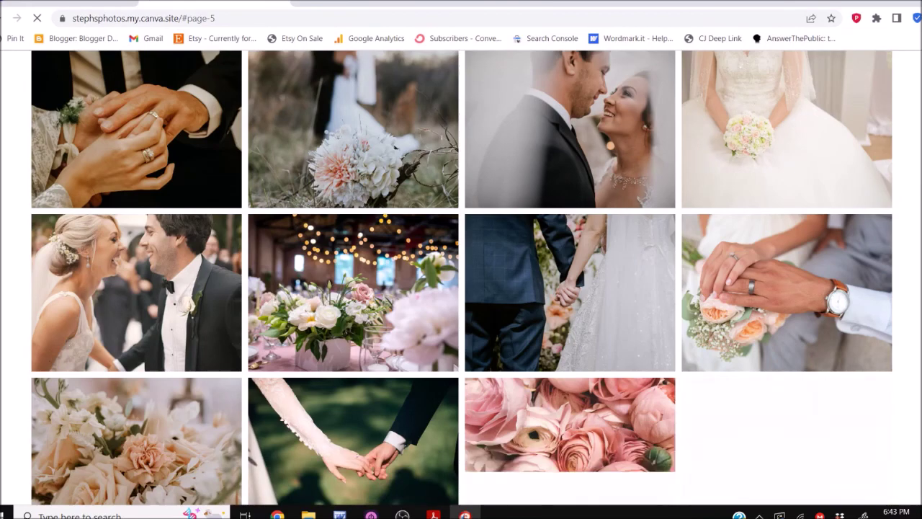
Scroll the live site down to the WEDDING, ENGAGMENT and BRIDALS offer cards
scroll(788, 483, "down", 5)
scroll(461, 277, "up", 15)
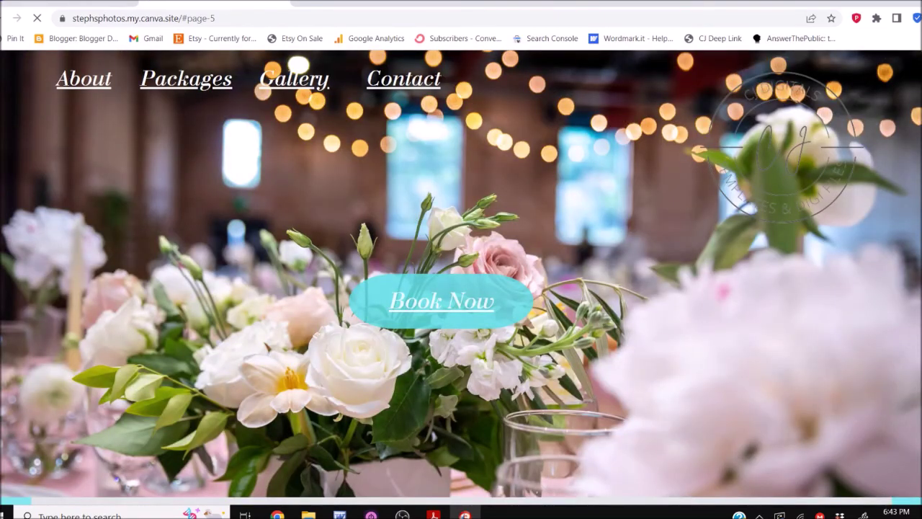
scroll(461, 278, "down", 15)
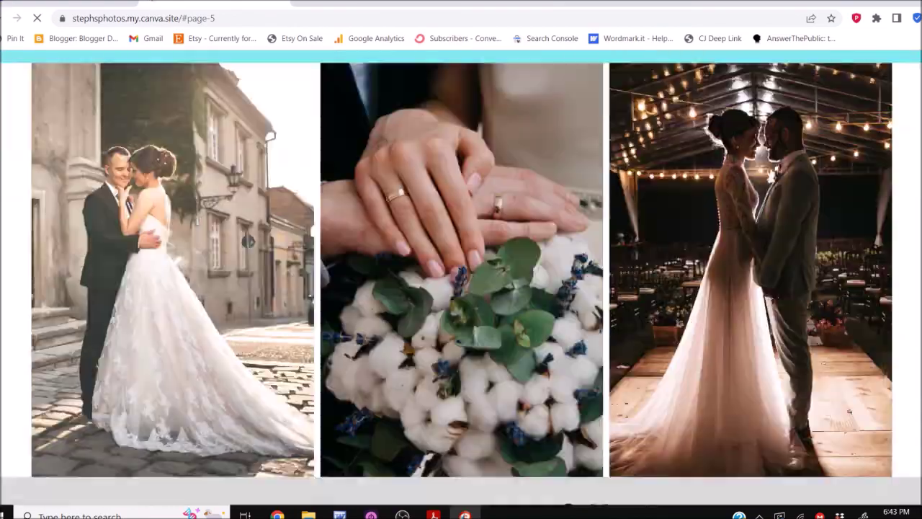
scroll(461, 278, "down", 15)
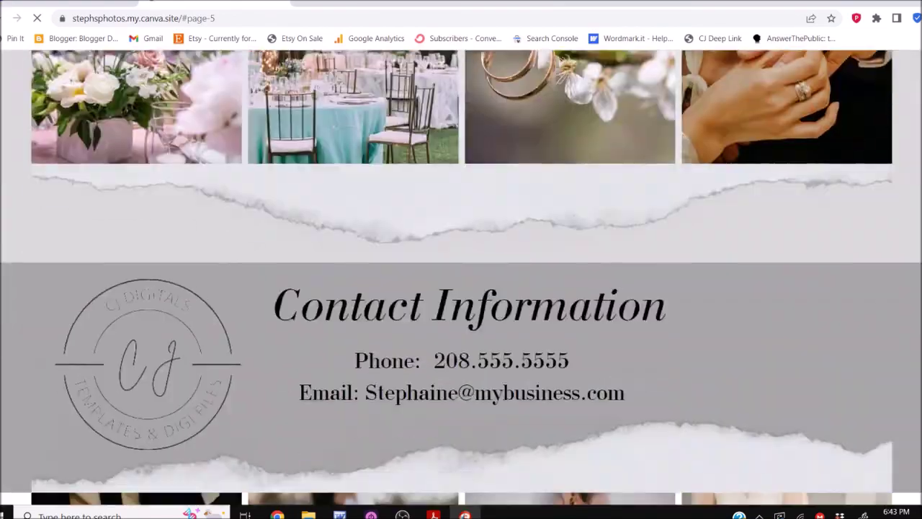
scroll(461, 278, "up", 20)
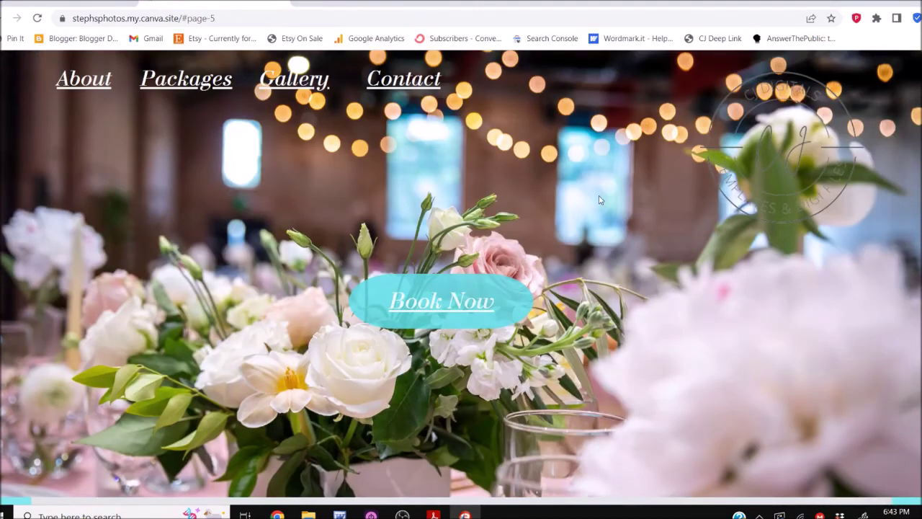
scroll(674, 252, "down", 5)
scroll(674, 250, "down", 12)
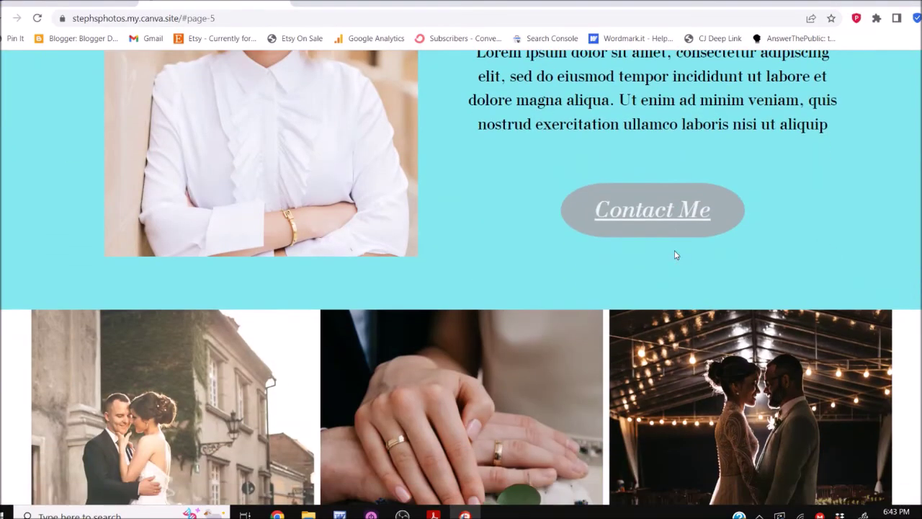
scroll(674, 248, "up", 2)
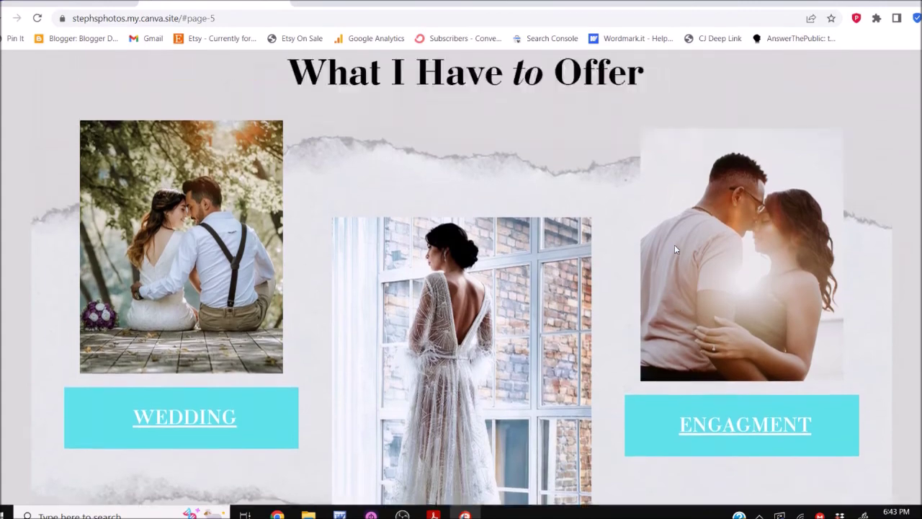
scroll(674, 248, "down", 3)
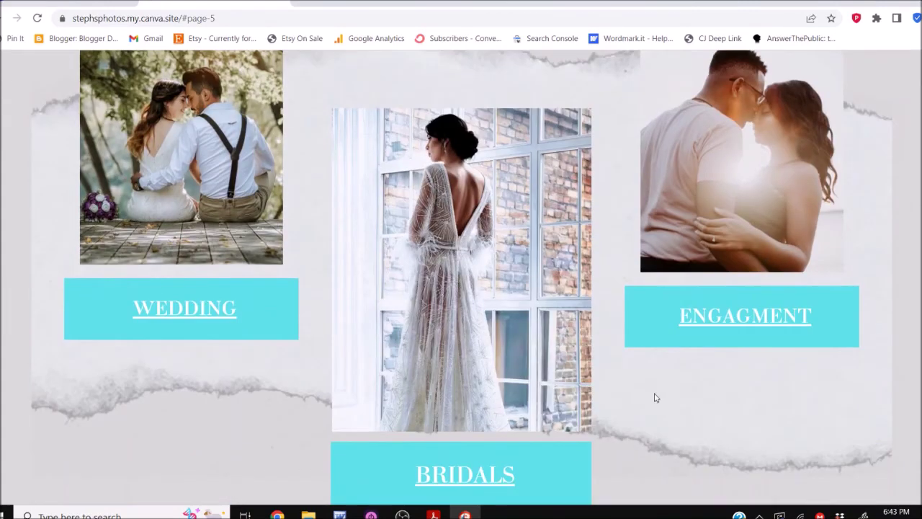
Verify the WEDDING card opens weddingphotos.com, then return to the live site's home section
left_click(173, 320)
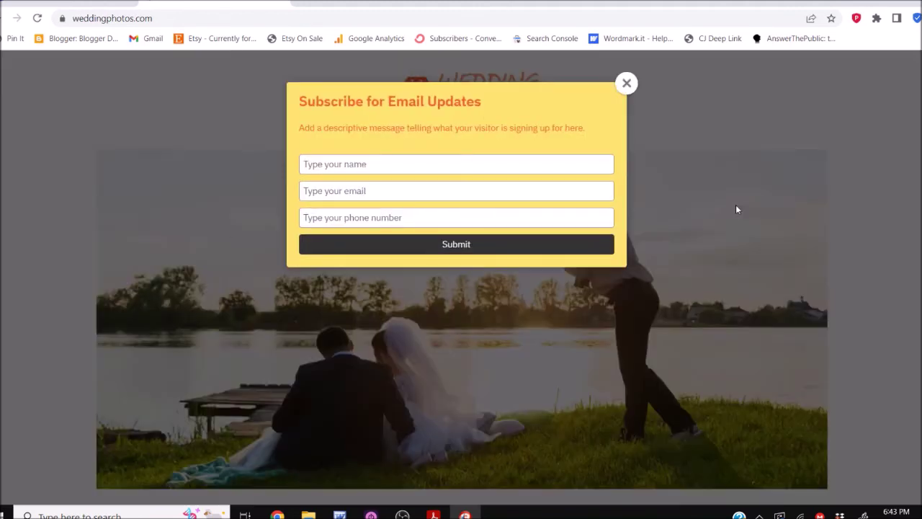
left_click(625, 83)
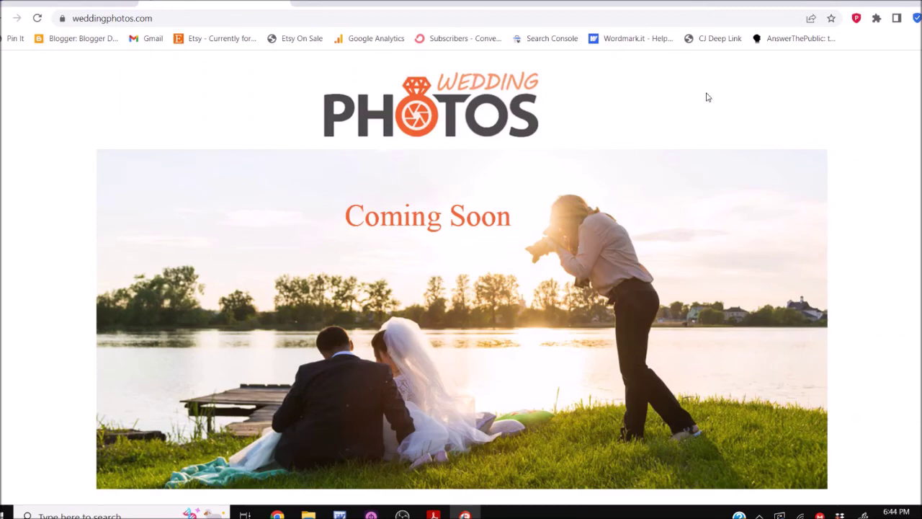
left_click(285, 1)
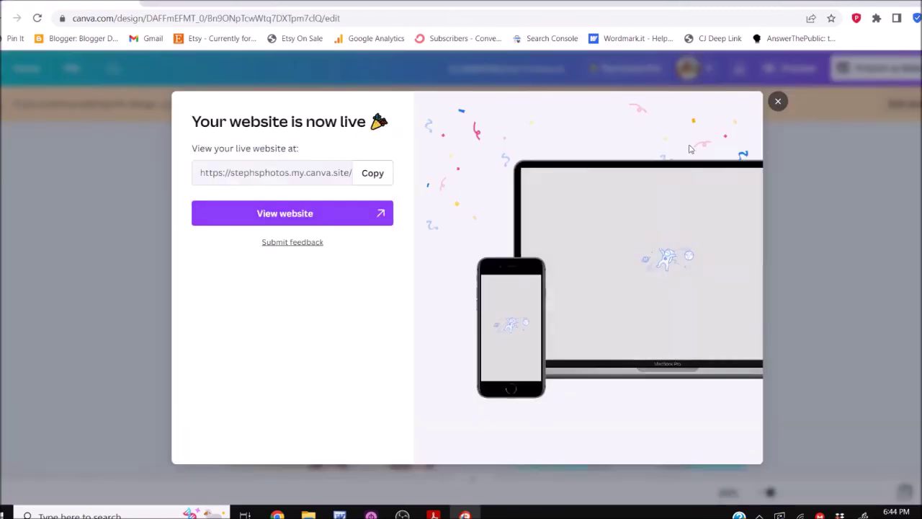
left_click(779, 104)
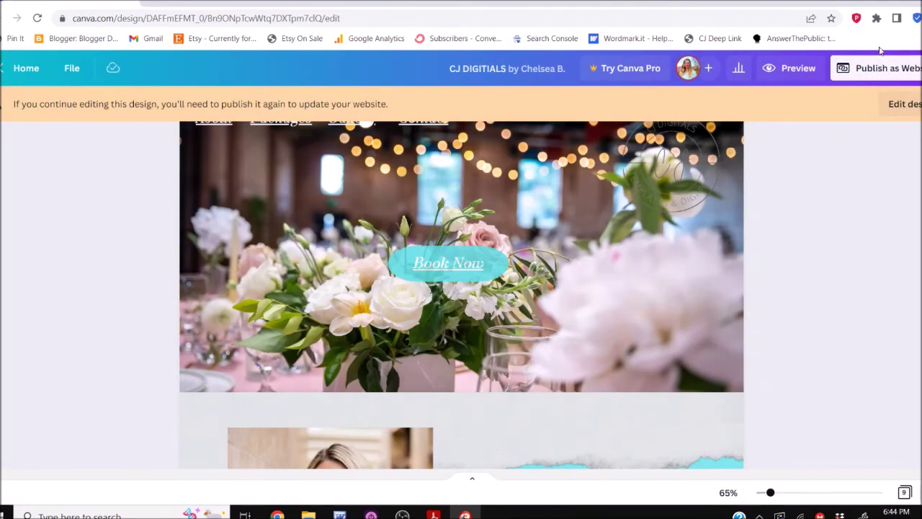
left_click(163, 2)
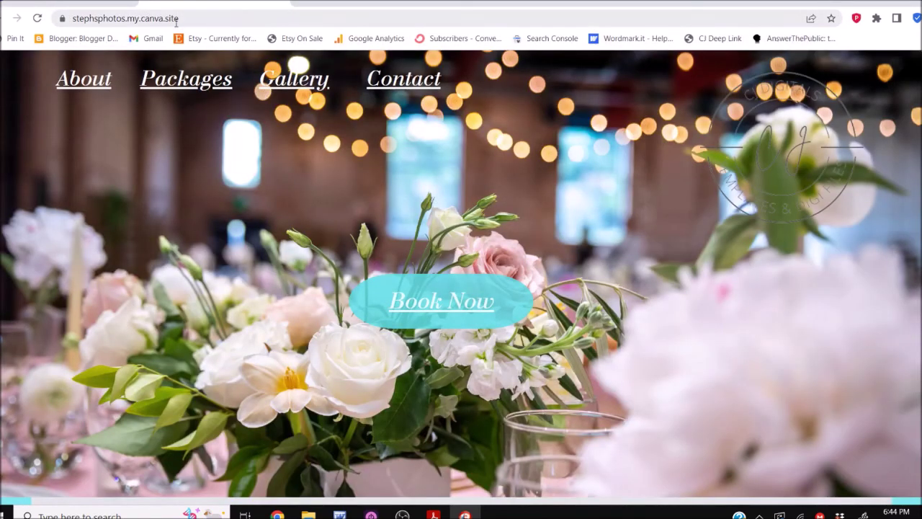
Look over the whole live stephsphotos.my.canva.site down to the footer, then return to the Canva editor
left_click(212, 13)
key("ctrl+c")
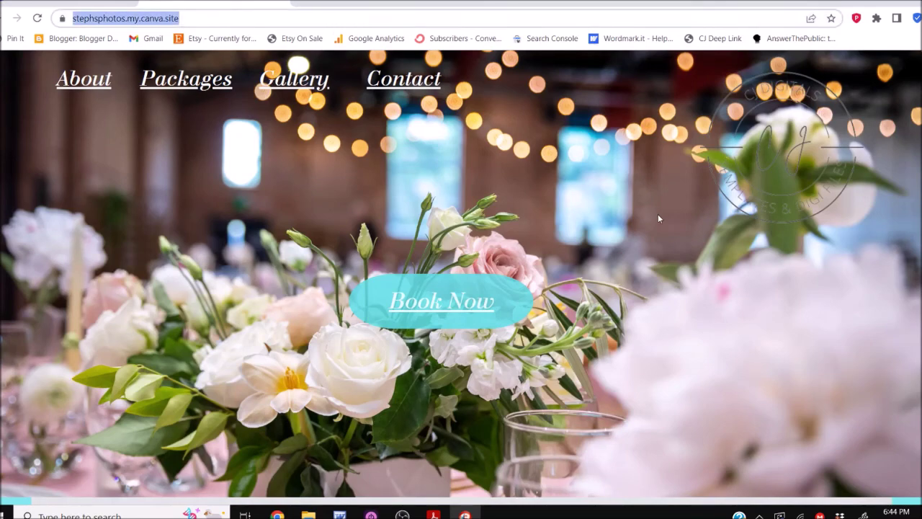
scroll(461, 277, "down", 15)
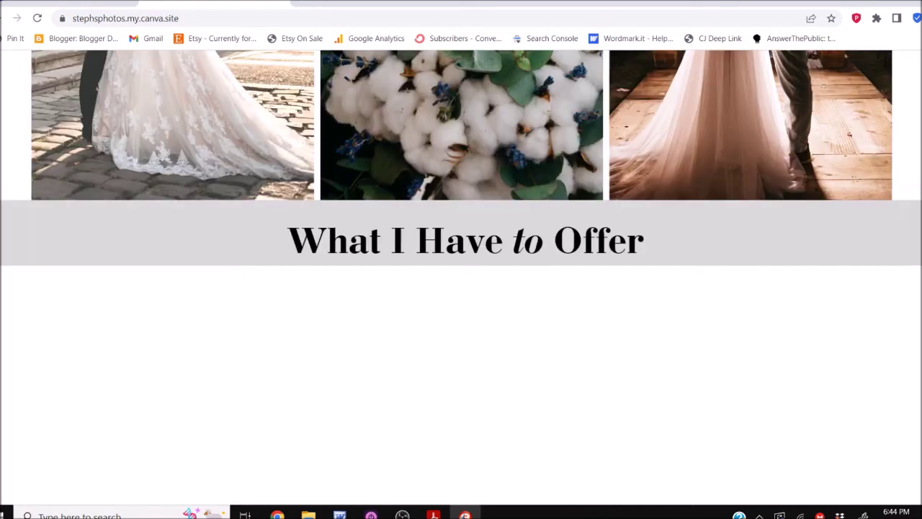
scroll(461, 278, "down", 8)
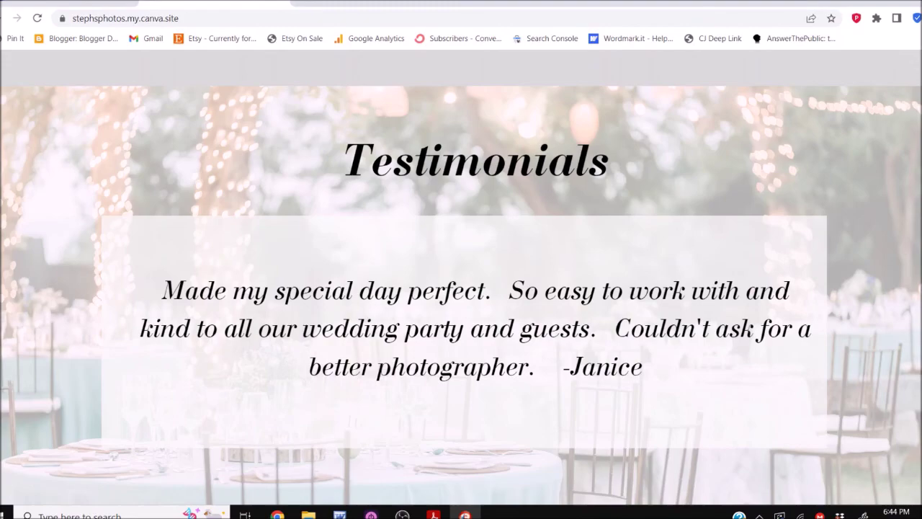
scroll(461, 277, "down", 8)
scroll(460, 278, "up", 5)
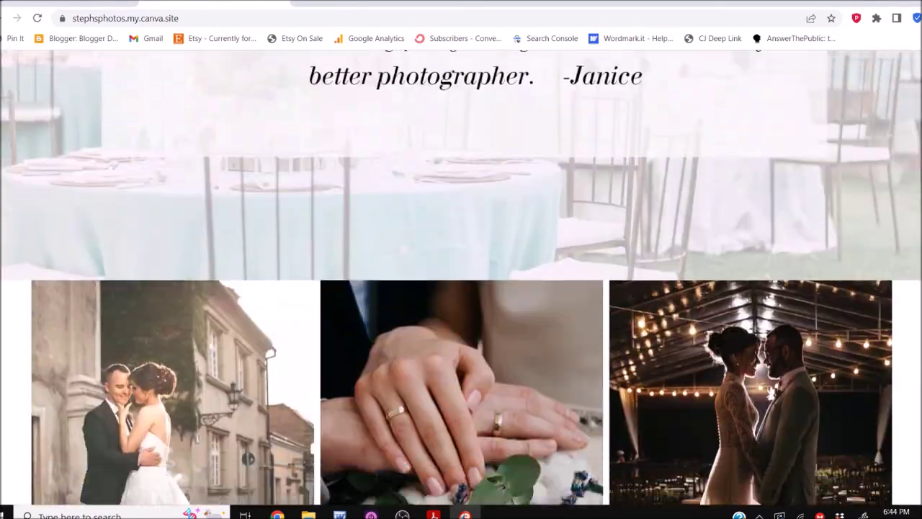
scroll(460, 277, "down", 8)
scroll(461, 277, "up", 1)
scroll(461, 277, "down", 3)
scroll(461, 277, "down", 2)
scroll(461, 277, "down", 5)
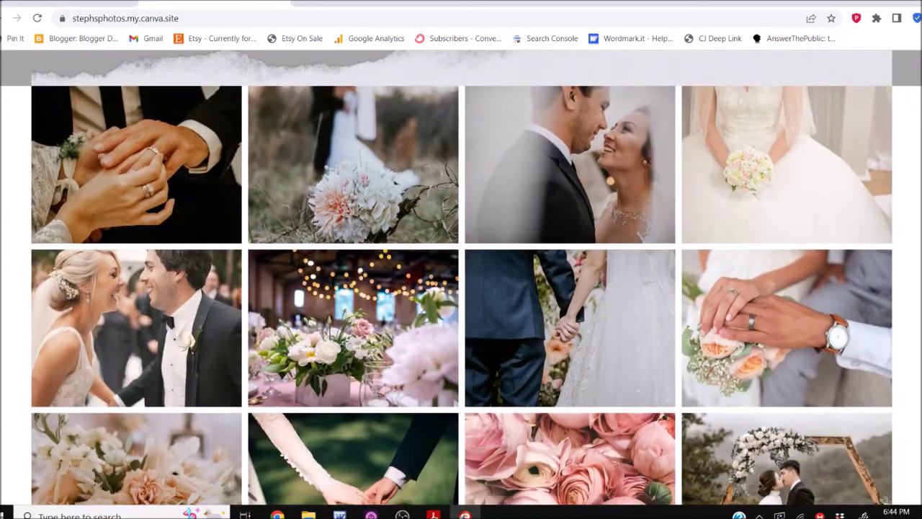
scroll(909, 103, "up", 20)
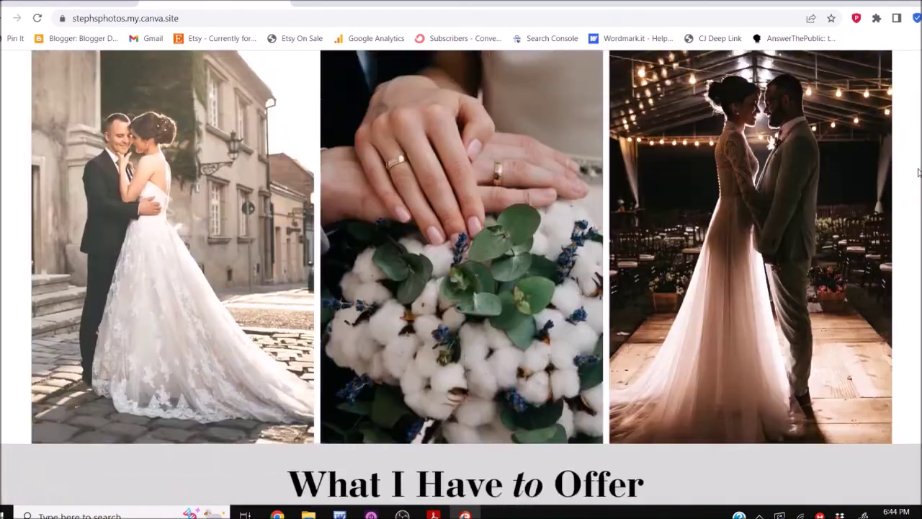
scroll(909, 104, "up", 3)
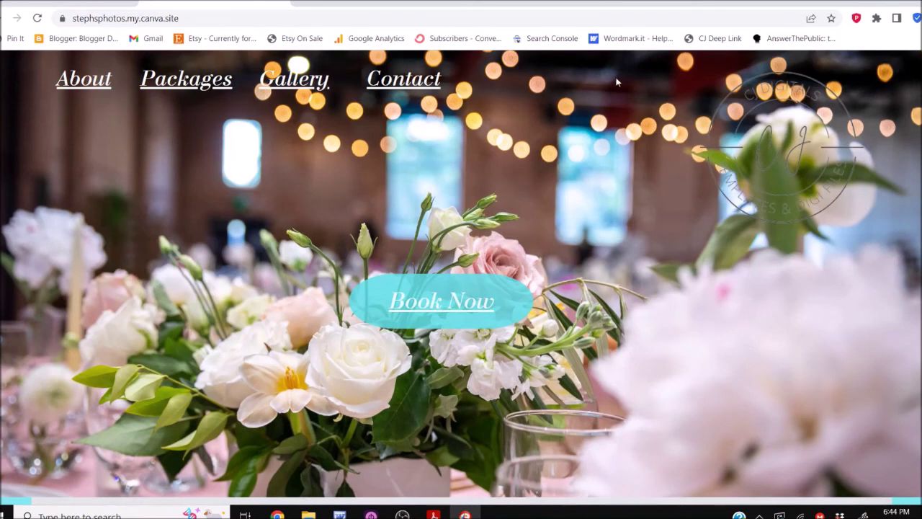
left_click(284, 3)
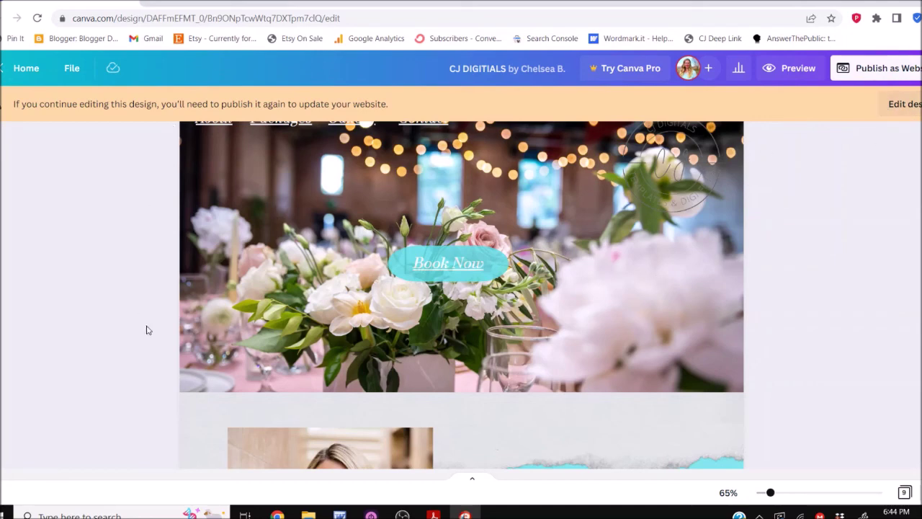
Reopen the published design for editing and paste the copied site address into a new tab
left_click(903, 104)
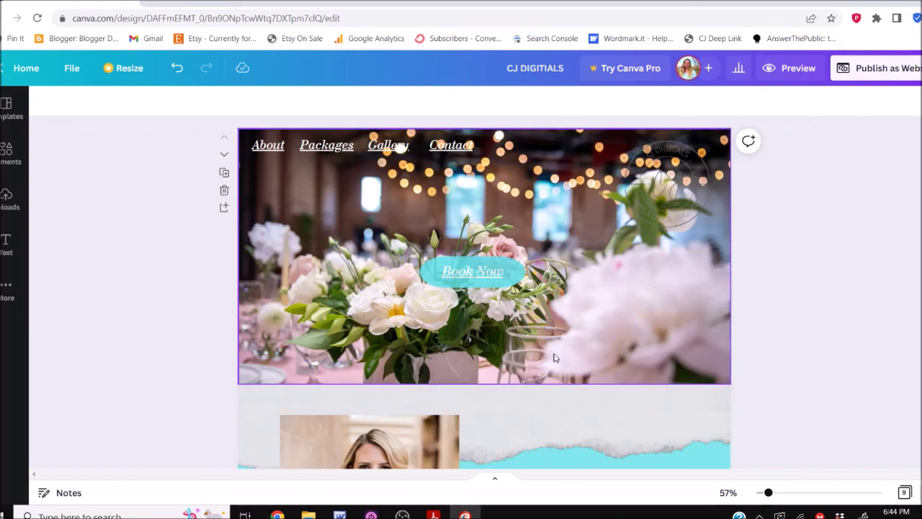
scroll(553, 353, "down", 6)
scroll(554, 353, "down", 2)
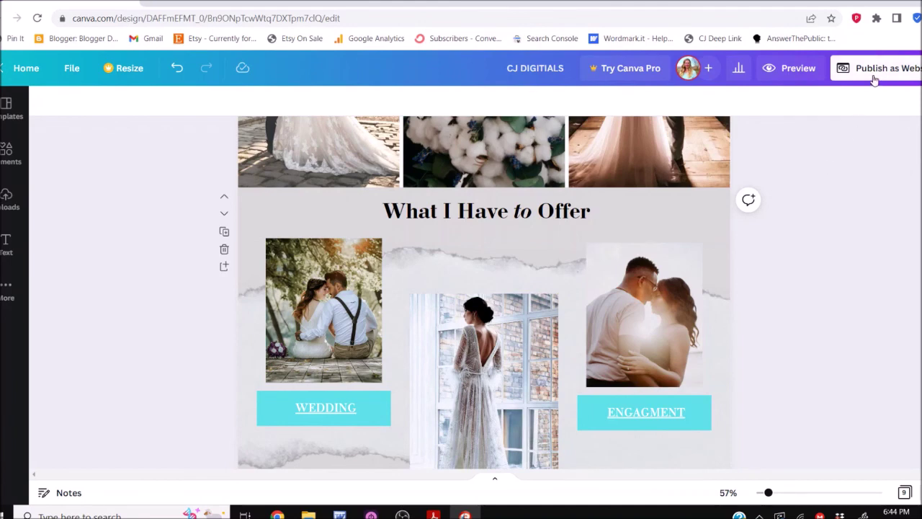
key("ctrl+t")
key("ctrl+v")
key("Return")
Zoom out to 22% and scroll through the layout from Home to Contact Information
left_click_drag(766, 493, 759, 492)
scroll(680, 333, "down", 5)
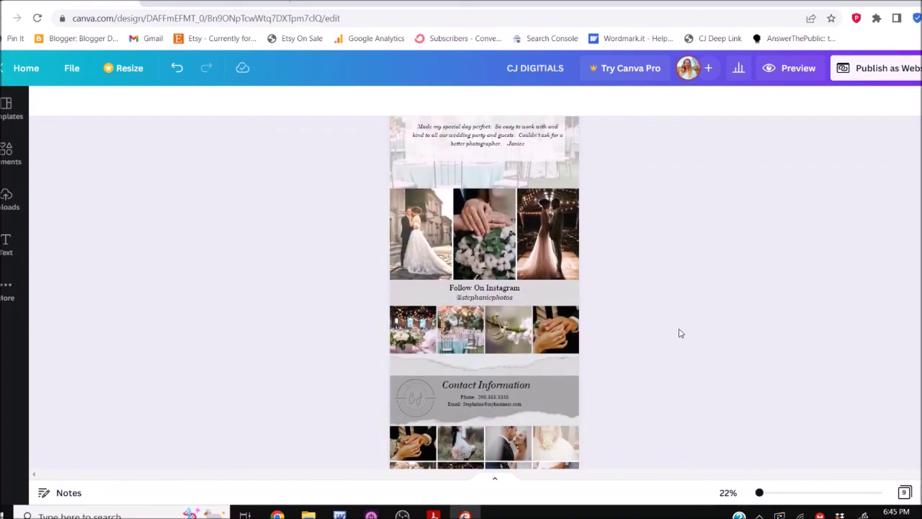
scroll(680, 332, "up", 8)
scroll(680, 333, "up", 1)
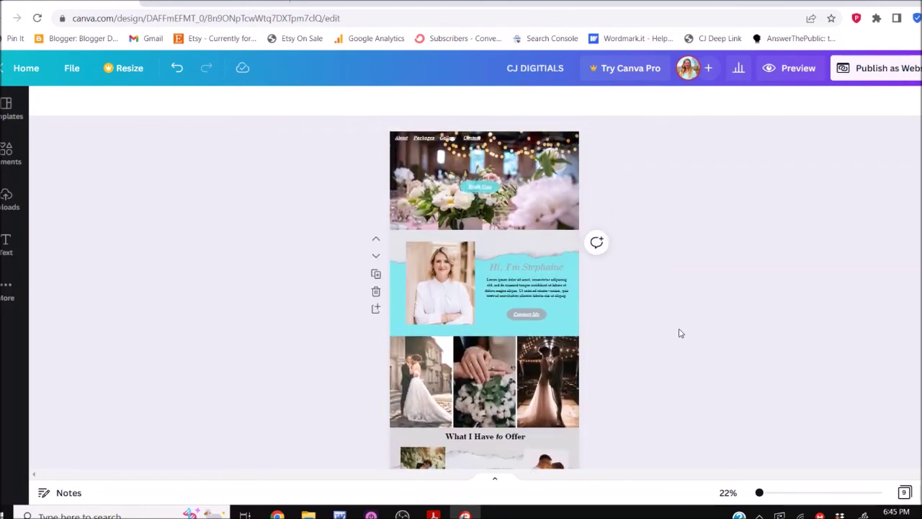
scroll(680, 333, "down", 8)
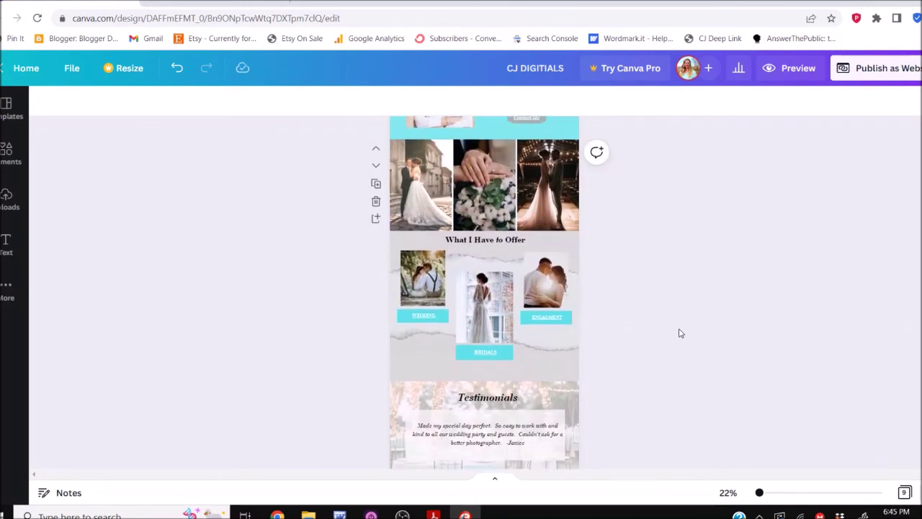
scroll(680, 333, "down", 8)
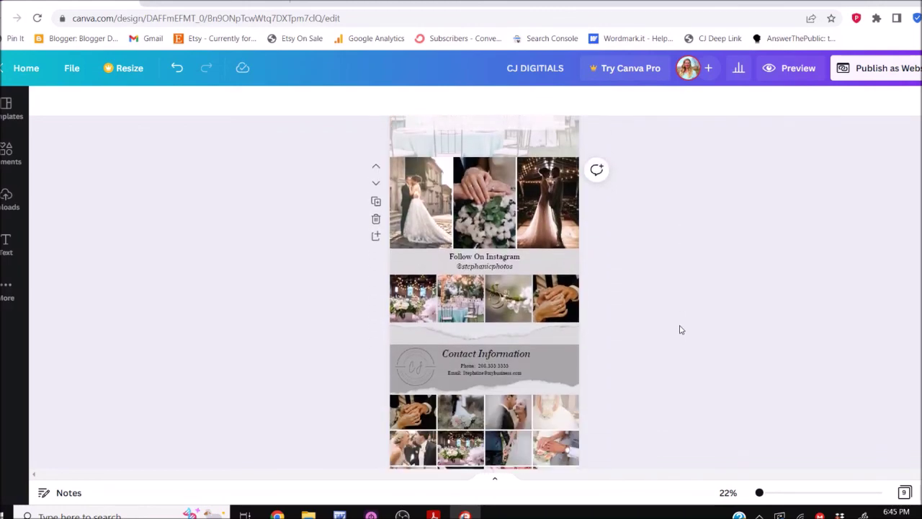
scroll(680, 330, "up", 15)
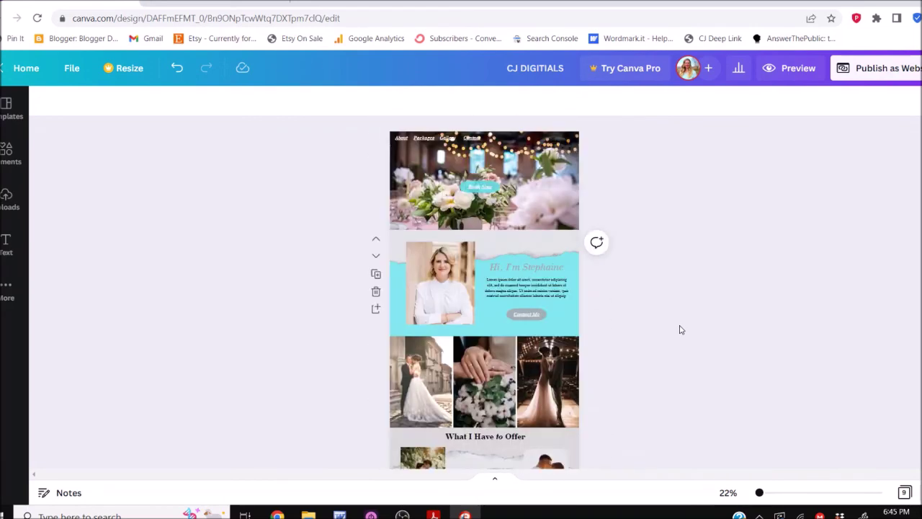